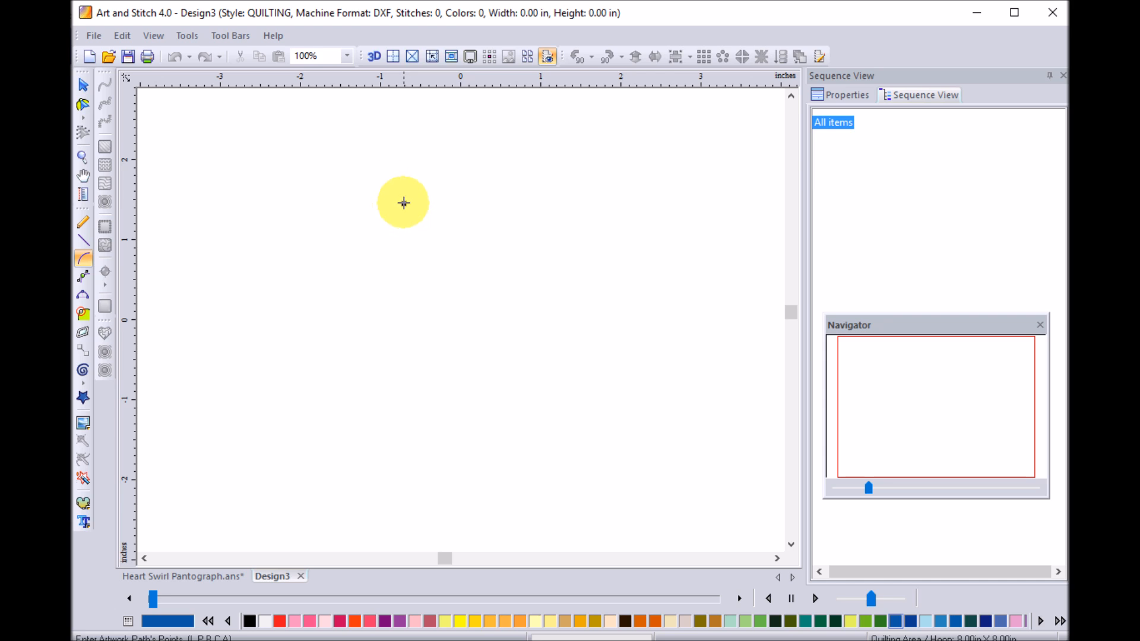
Draw an open, slightly tilted heart outline about 2.28 in wide and 2.90 in high as a curved artwork path
{"action": "left_click", "coordinate": [342, 182]}
{"action": "left_click", "coordinate": [332, 275]}
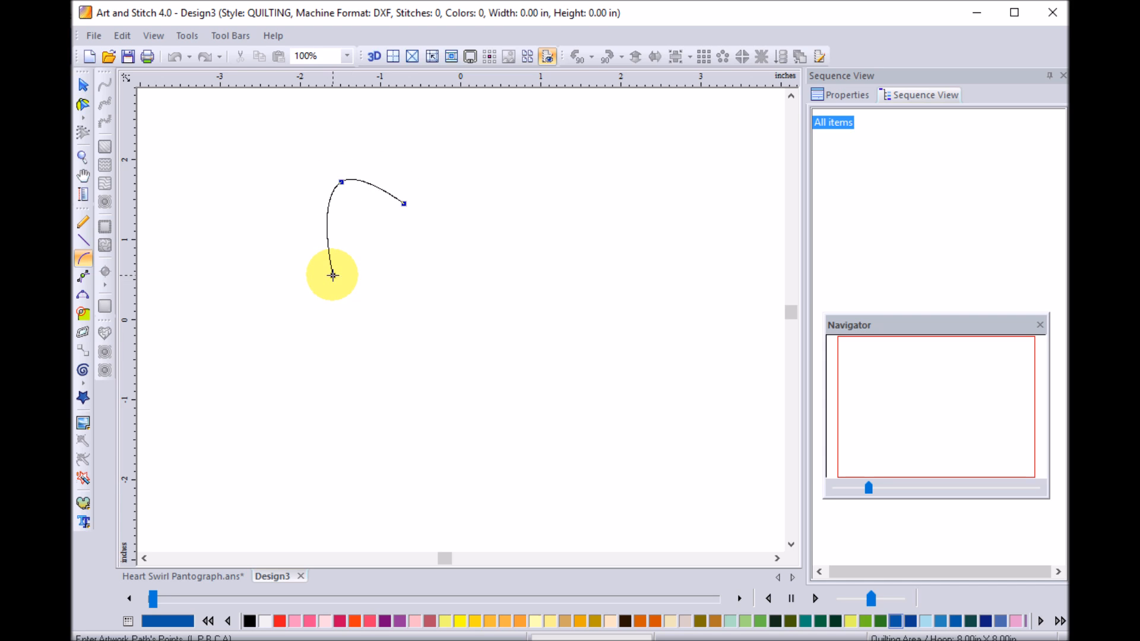
{"action": "left_click", "coordinate": [401, 319]}
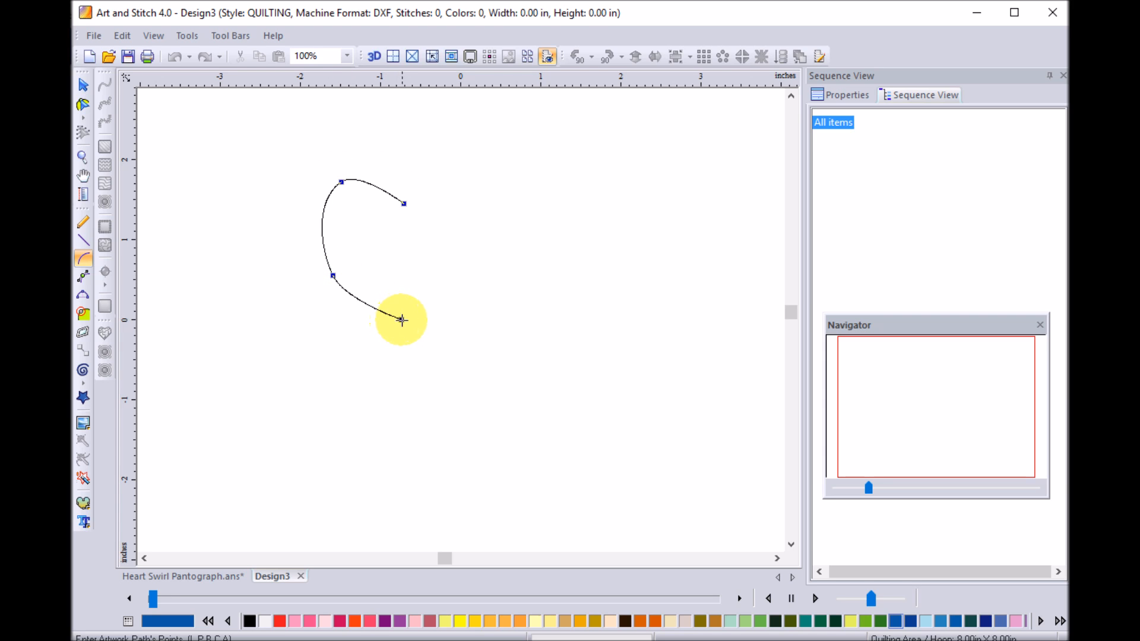
{"action": "left_click", "coordinate": [443, 366]}
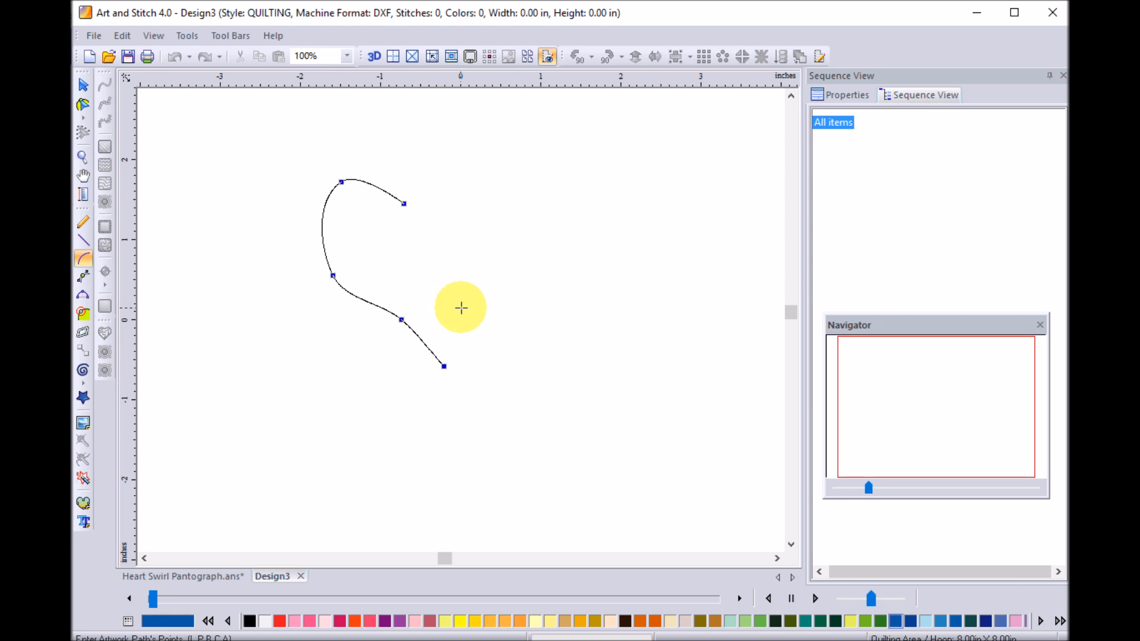
{"action": "left_click", "coordinate": [469, 290]}
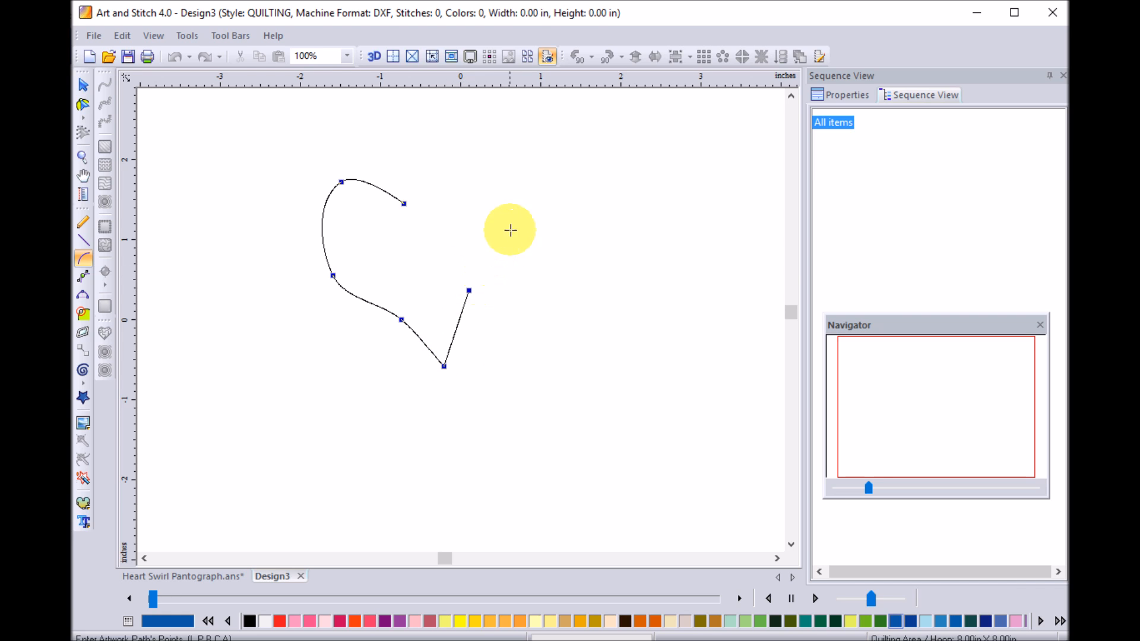
{"action": "left_click", "coordinate": [502, 208]}
{"action": "left_click", "coordinate": [490, 140]}
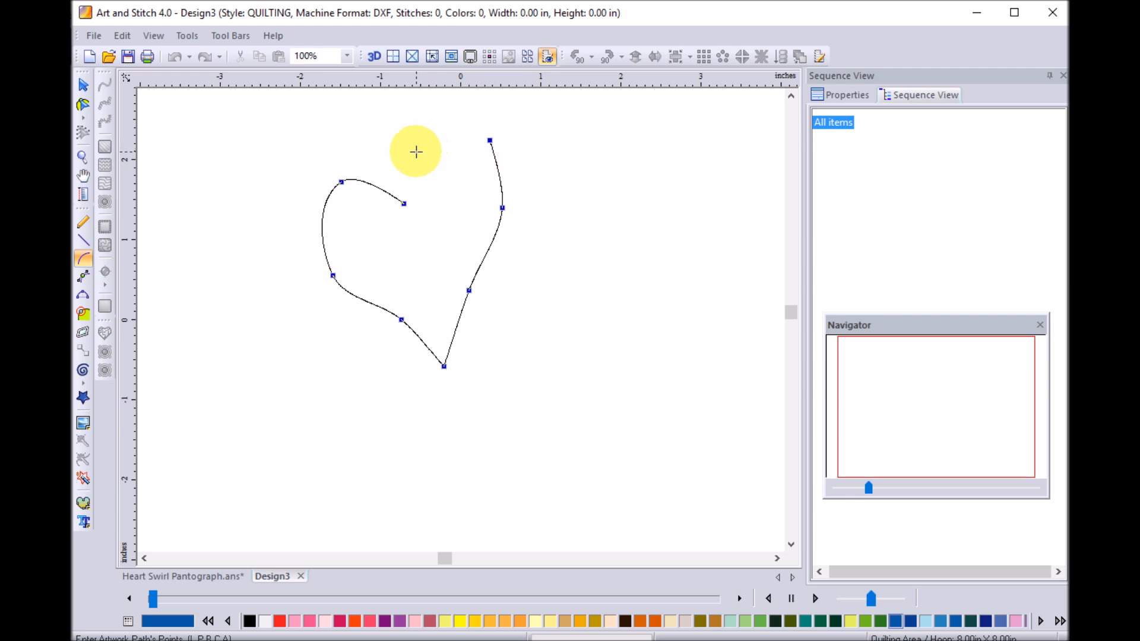
{"action": "left_click", "coordinate": [418, 155]}
{"action": "left_click", "coordinate": [418, 202]}
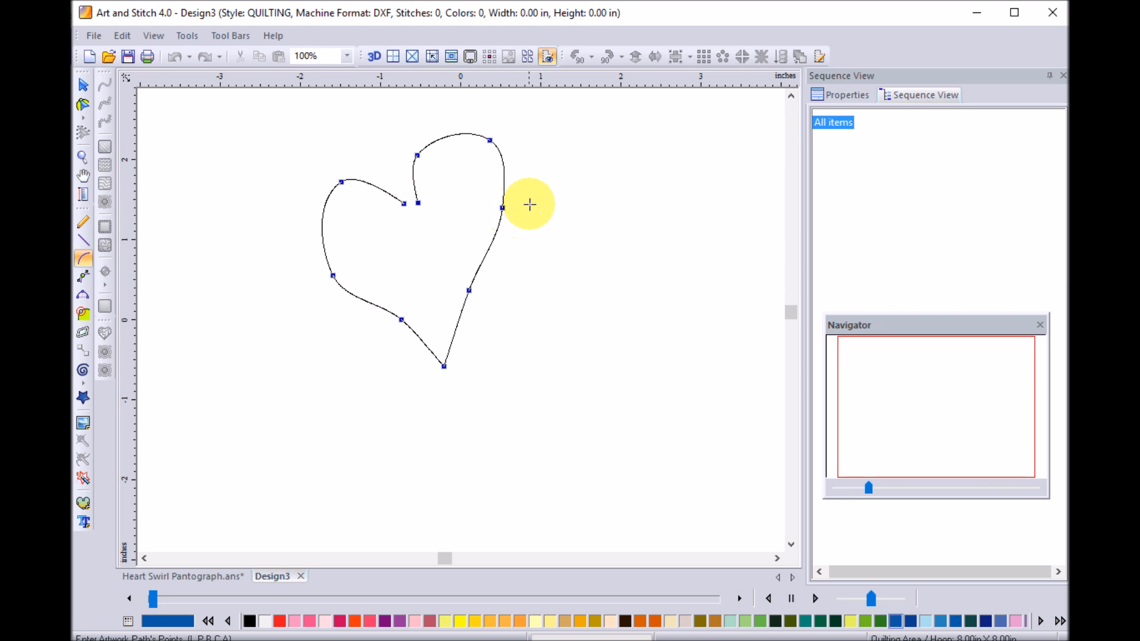
{"action": "left_click", "coordinate": [82, 86]}
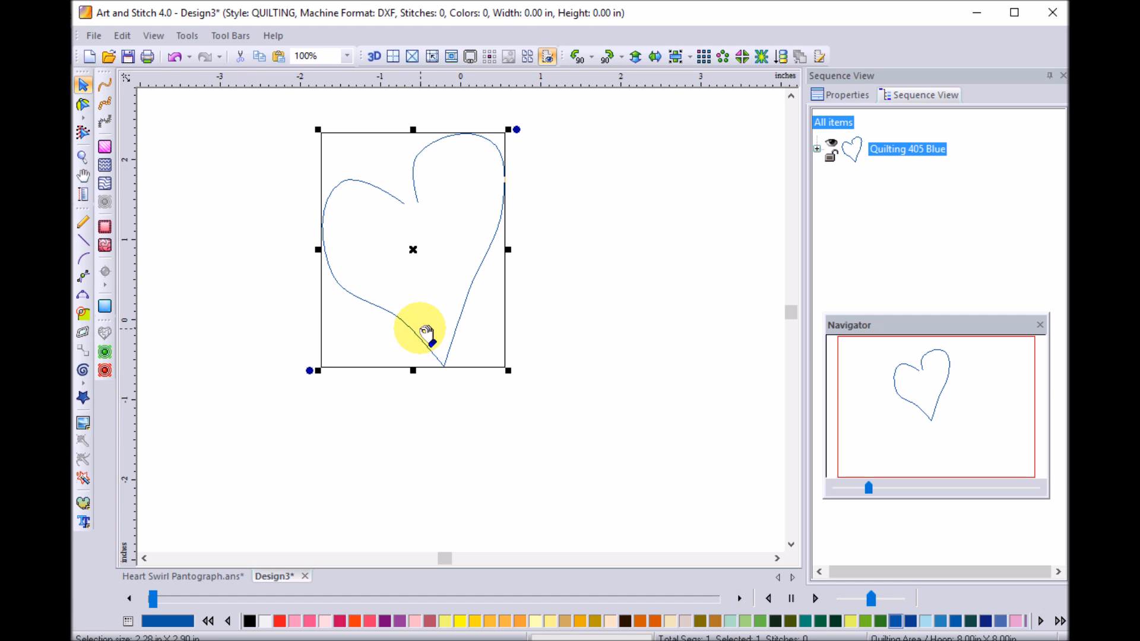
Add a Double Swirl spiral with 1 revolution and 100% expansion, about 1.25 x 1.00 in, inside the heart's right lobe
{"action": "left_click", "coordinate": [84, 387]}
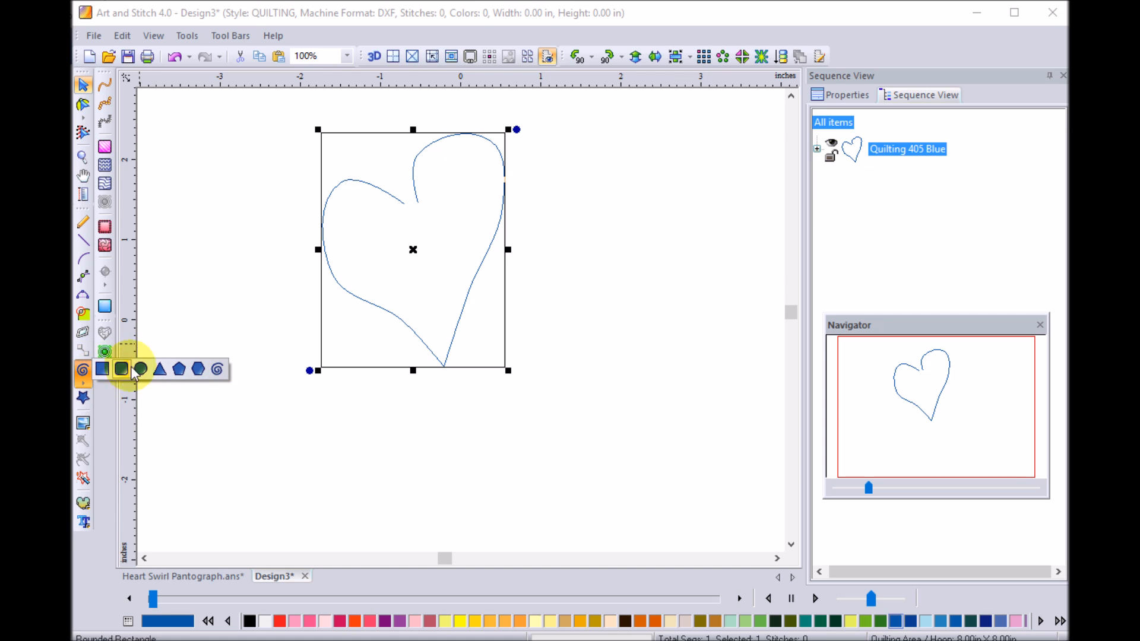
{"action": "left_click", "coordinate": [220, 371]}
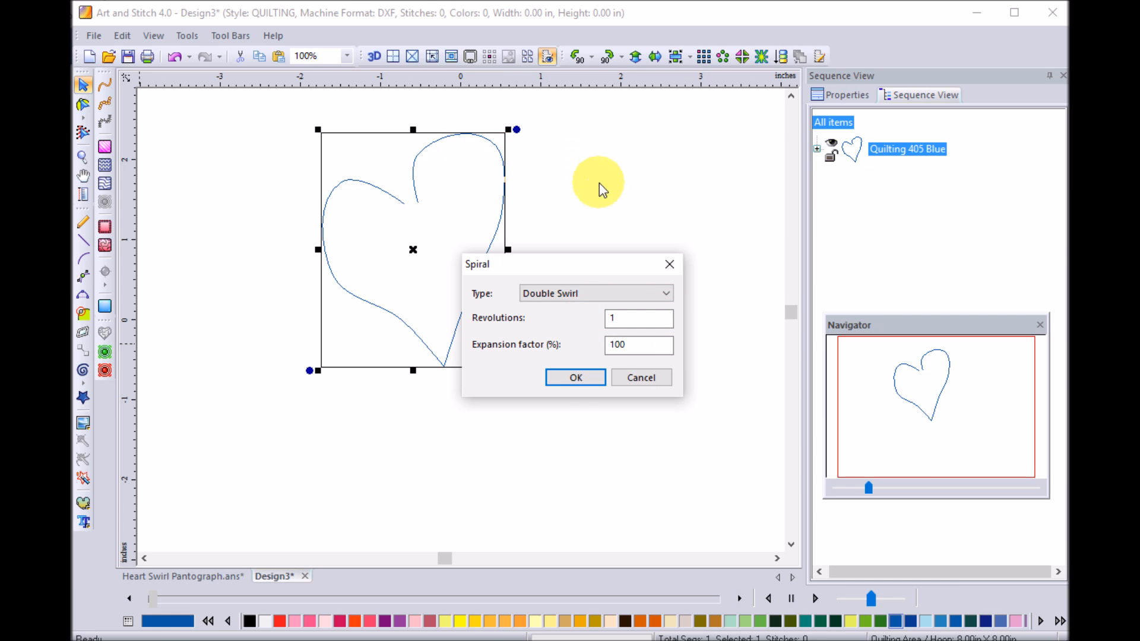
{"action": "left_click", "coordinate": [571, 377]}
{"action": "left_click_drag", "start_coordinate": [415, 199], "coordinate": [511, 269]}
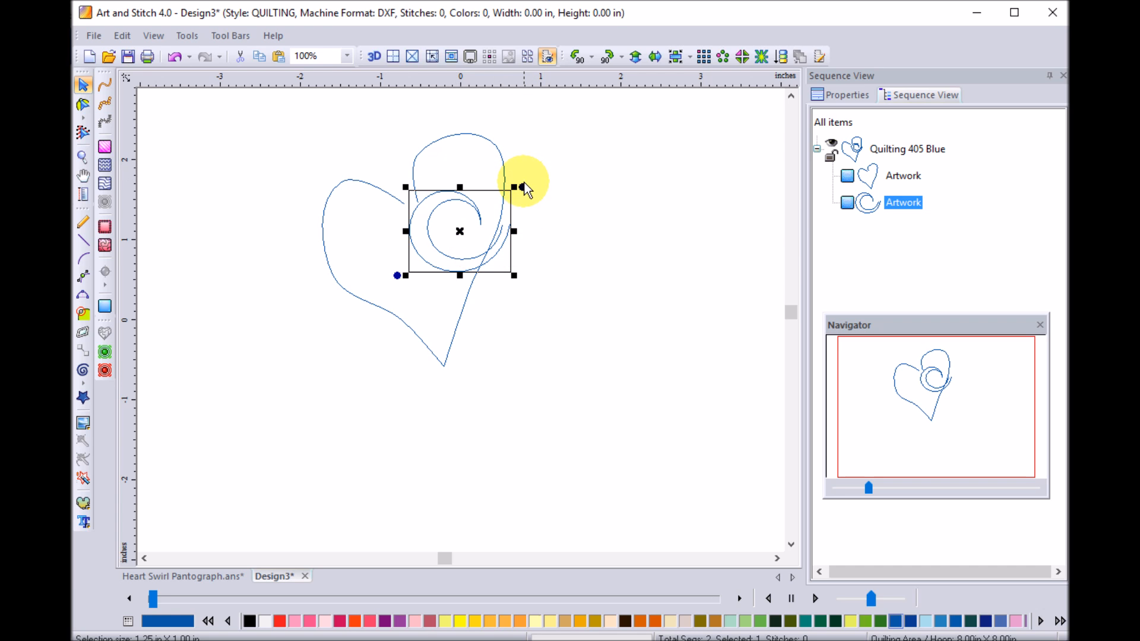
Rotate and horizontally mirror the swirl, positioning it so its open ends meet the notch of the heart
{"action": "left_click_drag", "start_coordinate": [523, 188], "coordinate": [398, 137]}
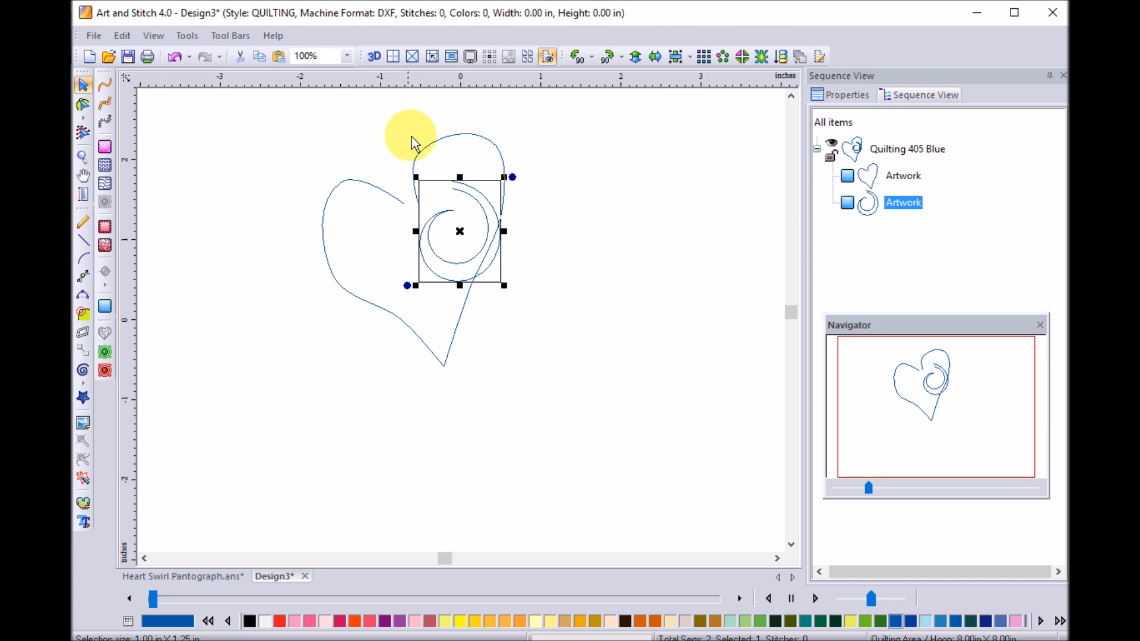
{"action": "left_click", "coordinate": [654, 56]}
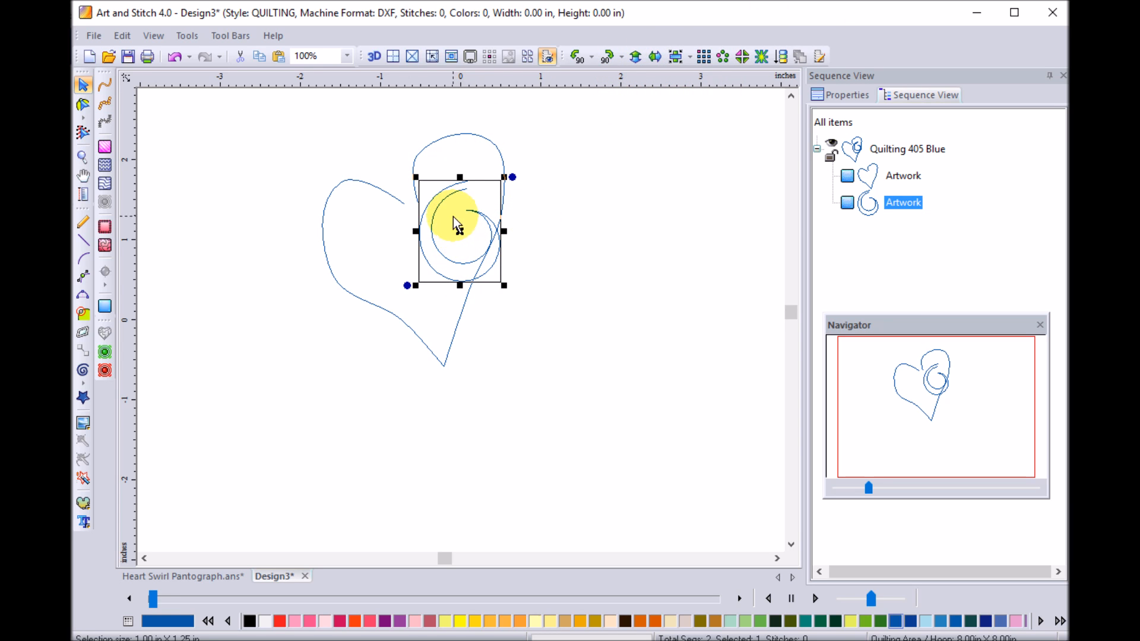
{"action": "mouse_move", "coordinate": [459, 233]}
{"action": "left_mouse_down"}
{"action": "mouse_move", "coordinate": [440, 247]}
{"action": "mouse_move", "coordinate": [449, 239]}
{"action": "left_mouse_up"}
{"action": "left_click_drag", "start_coordinate": [488, 182], "coordinate": [457, 222]}
Enlarge the heart outline to about 2.83 x 3.61 in and reposition it around the swirl
{"action": "left_click", "coordinate": [460, 327]}
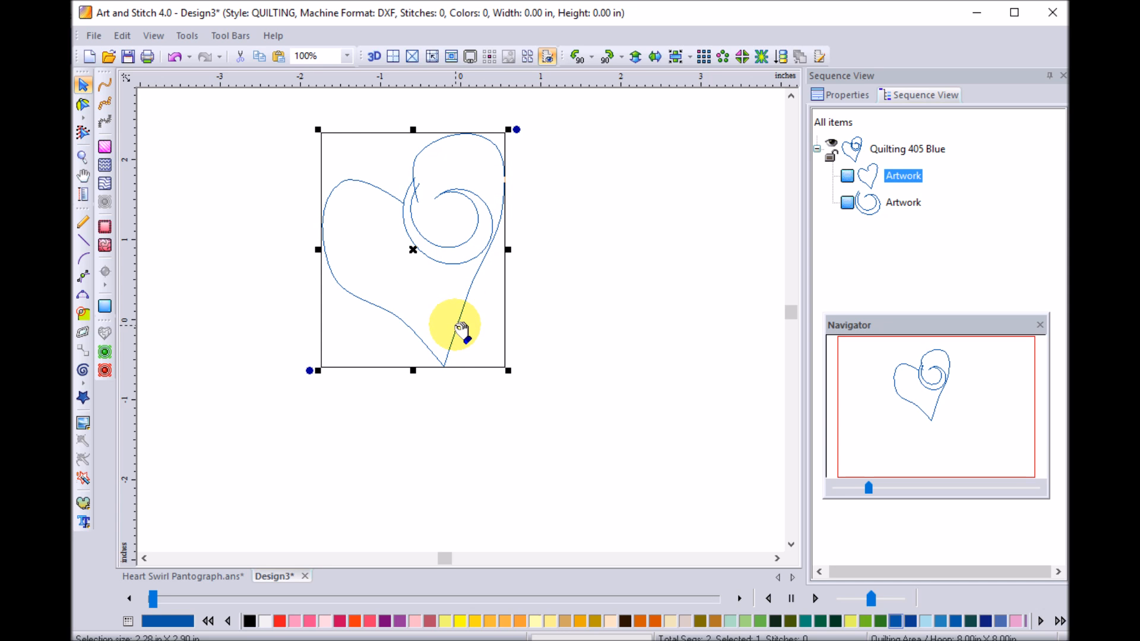
{"action": "left_click_drag", "start_coordinate": [508, 371], "coordinate": [578, 407]}
{"action": "left_click_drag", "start_coordinate": [518, 306], "coordinate": [496, 294]}
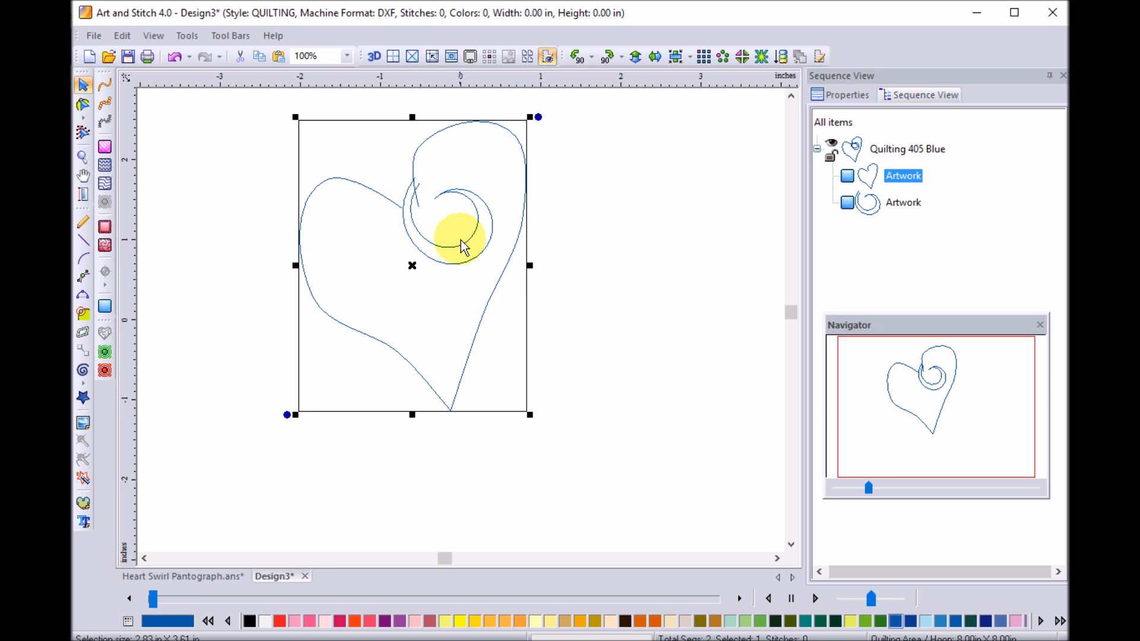
Reshape the left half of the heart by moving its outline points to make the lobe rounder and fuller
{"action": "left_click", "coordinate": [84, 108]}
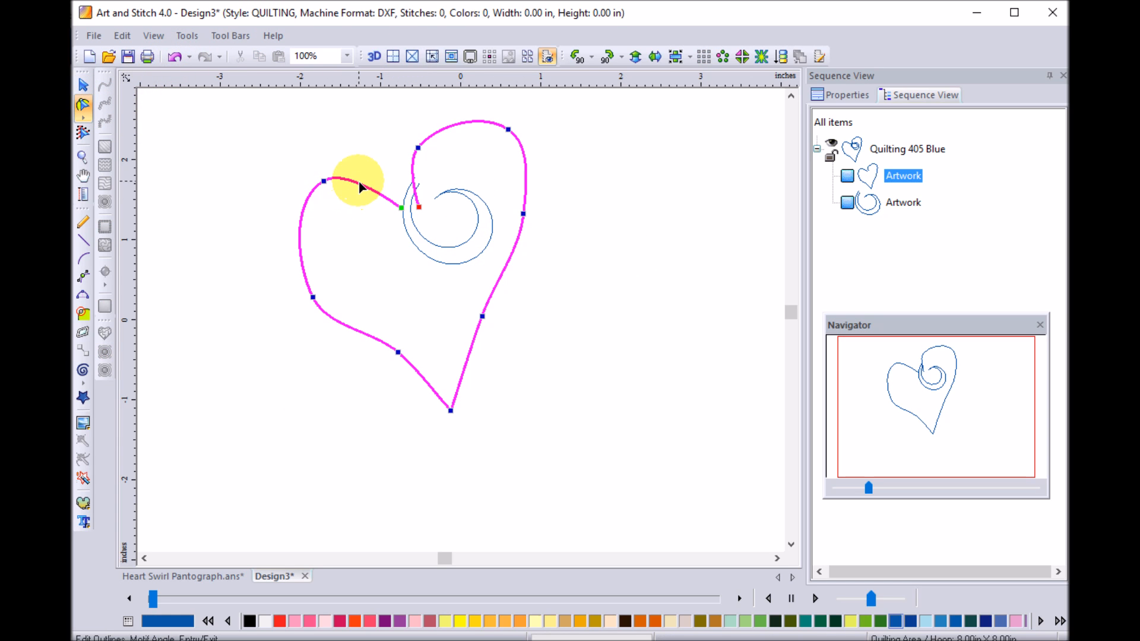
{"action": "left_click", "coordinate": [324, 180]}
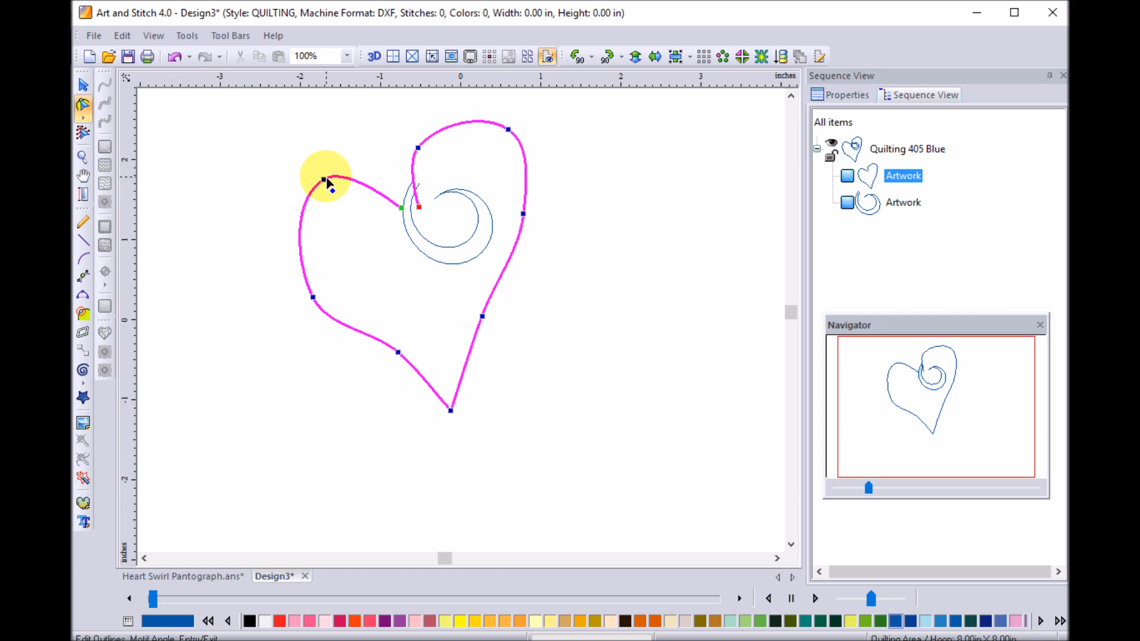
{"action": "left_click_drag", "start_coordinate": [349, 161], "coordinate": [380, 147]}
{"action": "left_click_drag", "start_coordinate": [323, 177], "coordinate": [316, 174]}
{"action": "left_click_drag", "start_coordinate": [313, 297], "coordinate": [301, 293]}
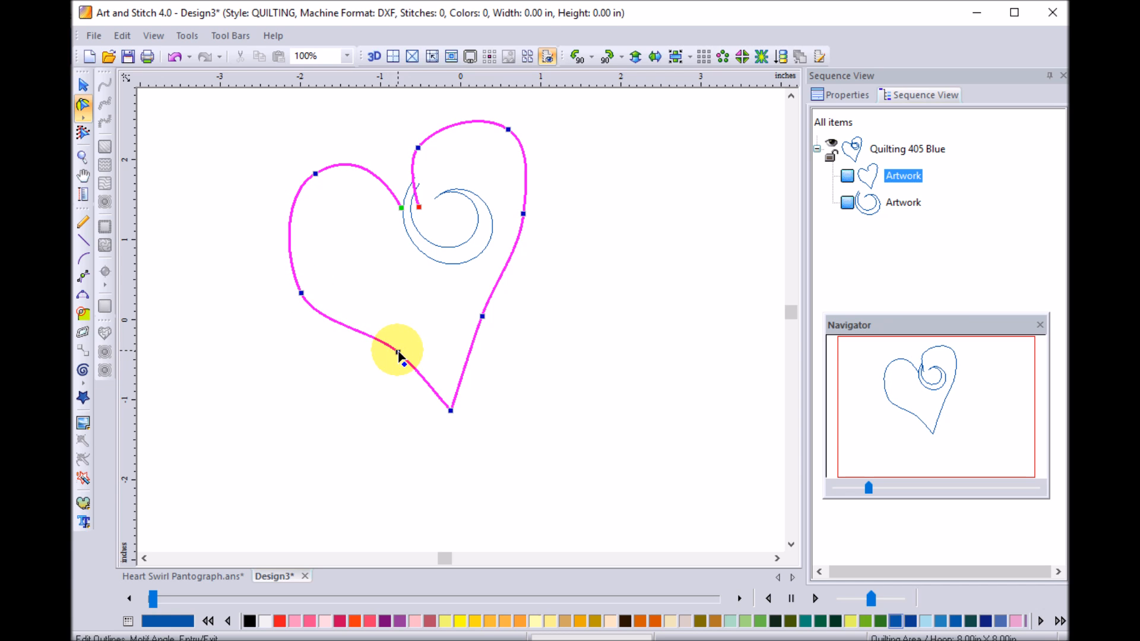
{"action": "left_click_drag", "start_coordinate": [403, 352], "coordinate": [404, 350]}
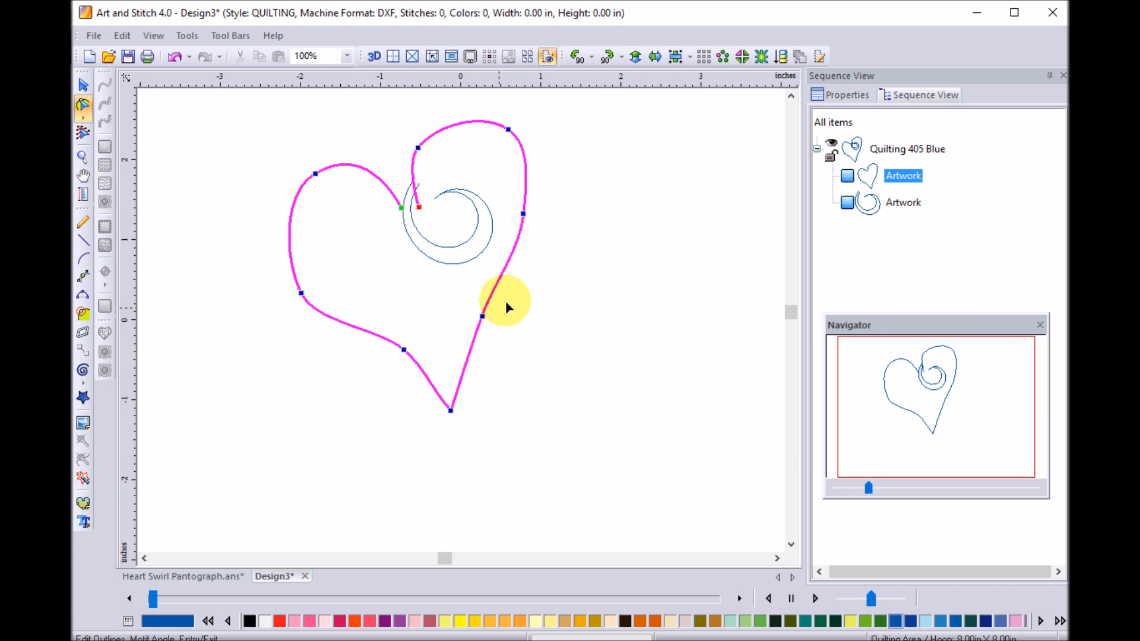
Reshape the right half of the heart by adjusting its outline points and moving its end point closer to the notch
{"action": "left_click_drag", "start_coordinate": [524, 214], "coordinate": [536, 212]}
{"action": "left_click_drag", "start_coordinate": [509, 130], "coordinate": [516, 131]}
{"action": "left_click_drag", "start_coordinate": [418, 148], "coordinate": [427, 140]}
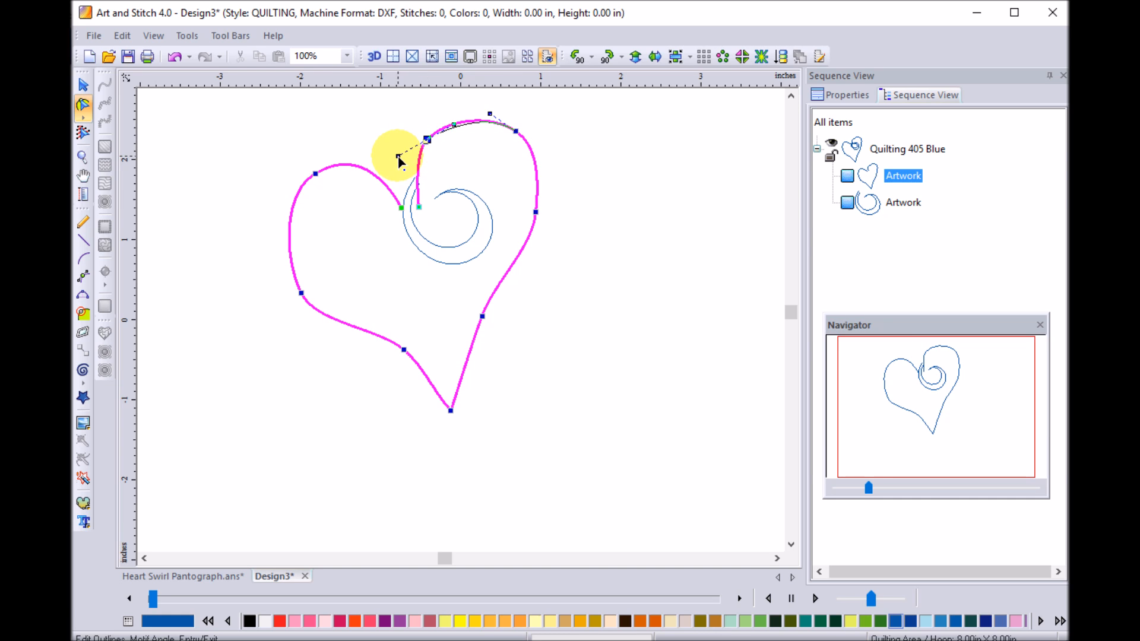
{"action": "left_click", "coordinate": [419, 208]}
{"action": "left_click_drag", "start_coordinate": [419, 207], "coordinate": [410, 203]}
{"action": "left_click_drag", "start_coordinate": [515, 132], "coordinate": [512, 134]}
{"action": "left_click_drag", "start_coordinate": [535, 211], "coordinate": [539, 206]}
{"action": "left_click_drag", "start_coordinate": [482, 316], "coordinate": [478, 319]}
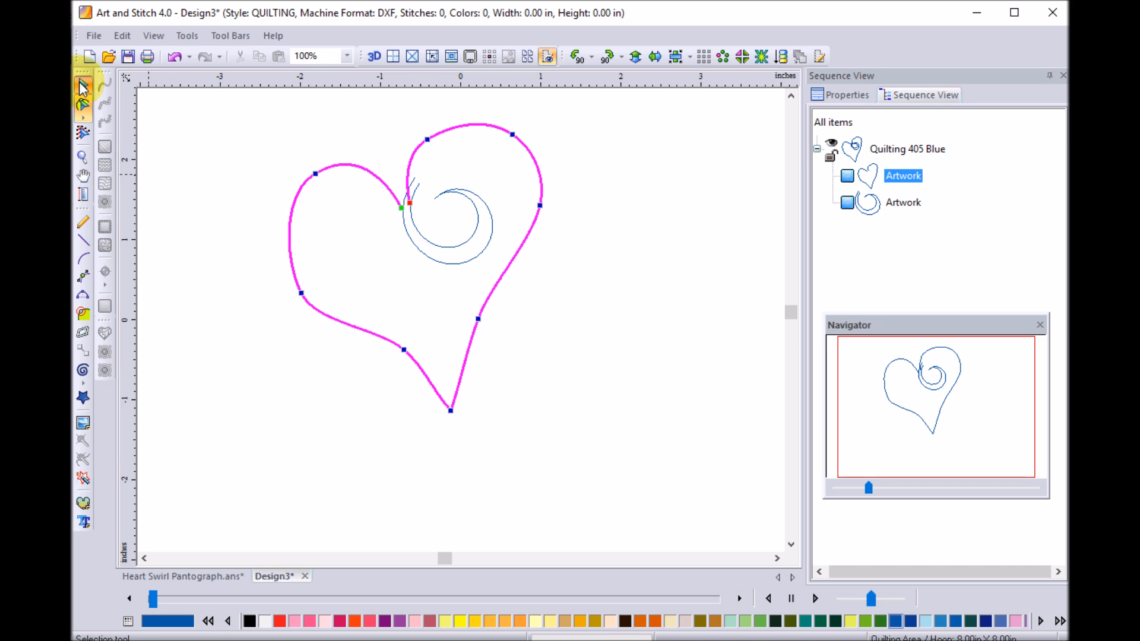
Move the swirl slightly up and right within the heart's right lobe
{"action": "left_click", "coordinate": [84, 88]}
{"action": "left_click", "coordinate": [451, 236]}
{"action": "left_click", "coordinate": [461, 222]}
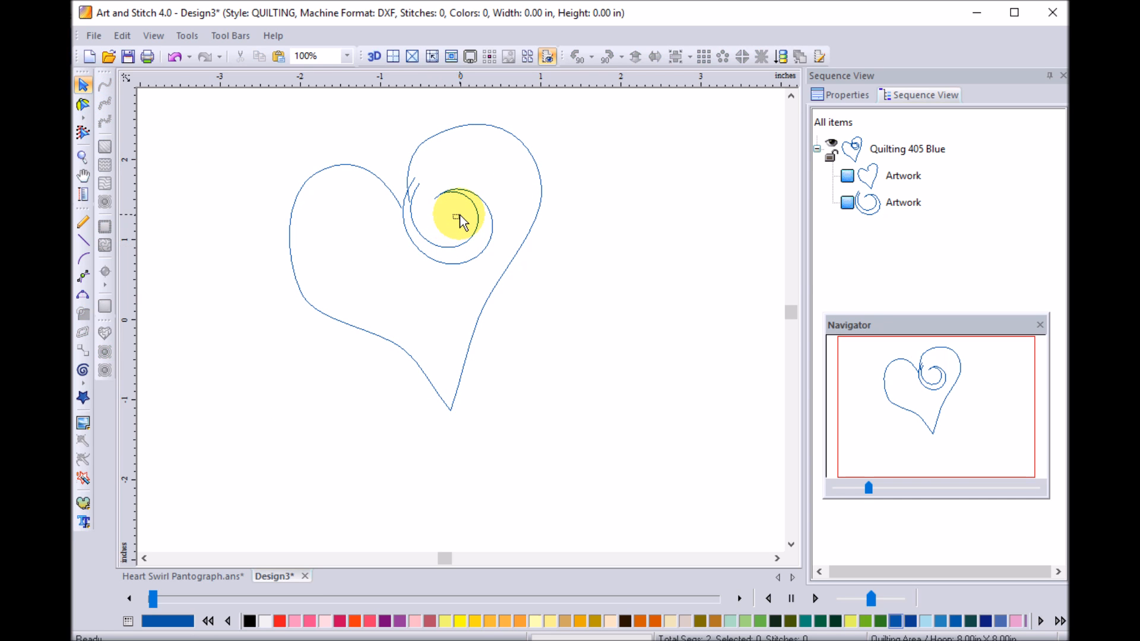
{"action": "left_click", "coordinate": [456, 228]}
{"action": "left_click_drag", "start_coordinate": [450, 223], "coordinate": [457, 214]}
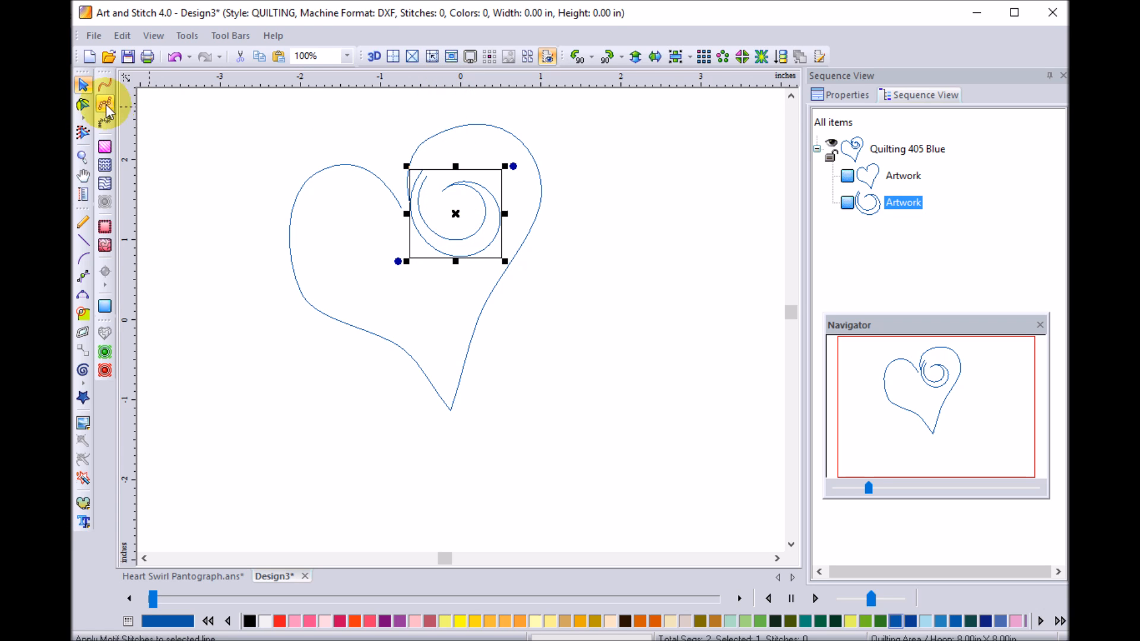
Join the swirl's outer end to the heart's right-lobe end, and pull the swirl's free end up above the notch
{"action": "left_click", "coordinate": [84, 107]}
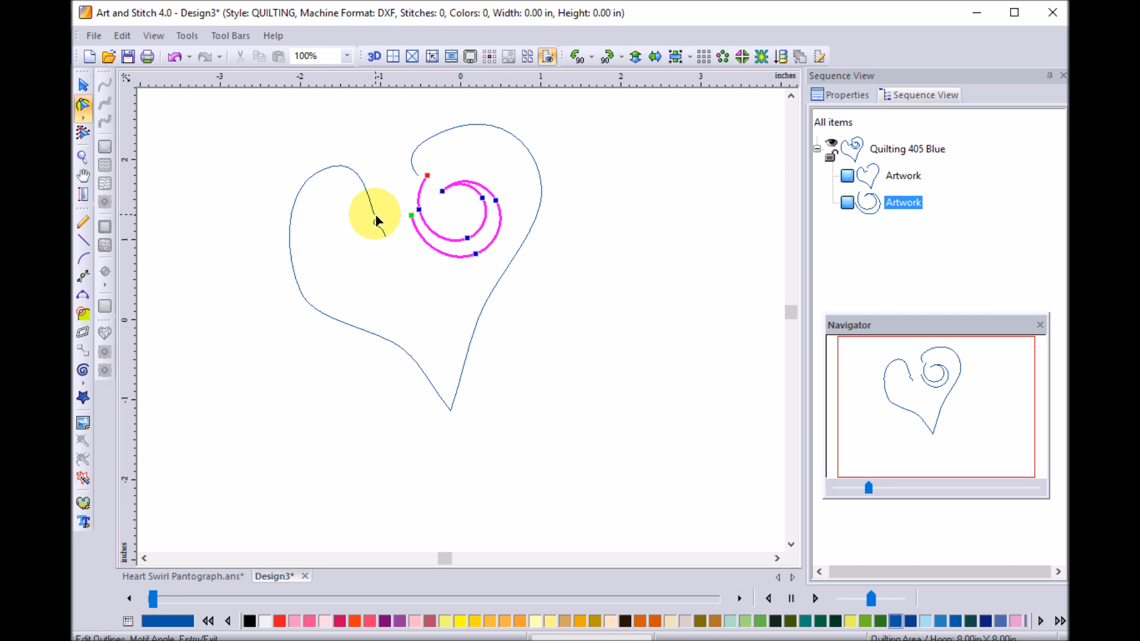
{"action": "left_click_drag", "start_coordinate": [412, 215], "coordinate": [419, 181]}
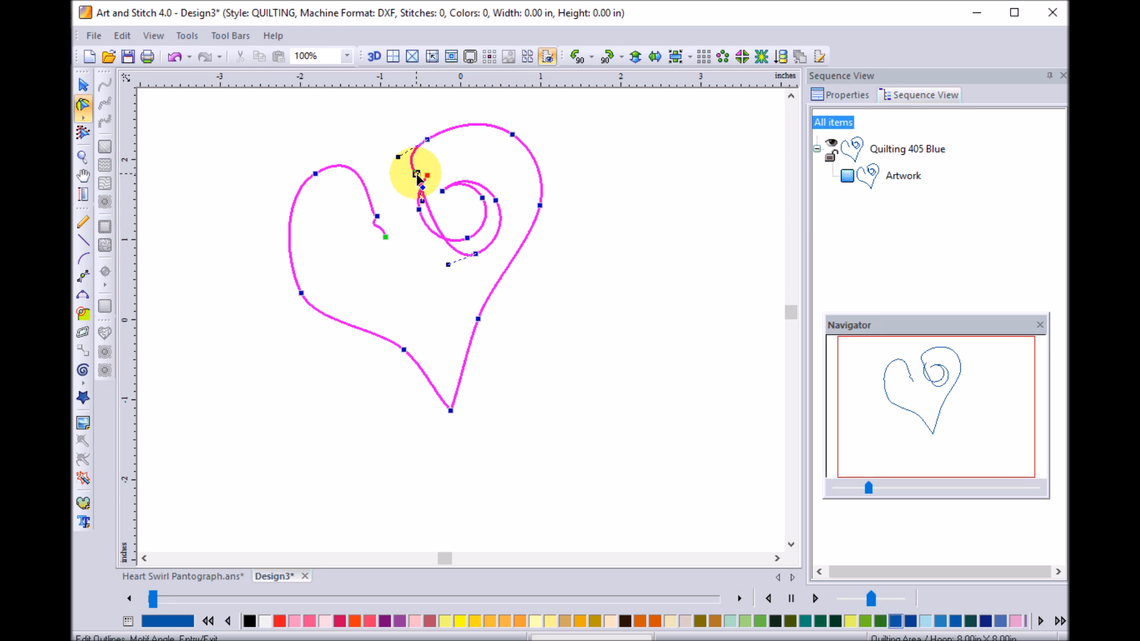
{"action": "left_click_drag", "start_coordinate": [364, 225], "coordinate": [370, 230]}
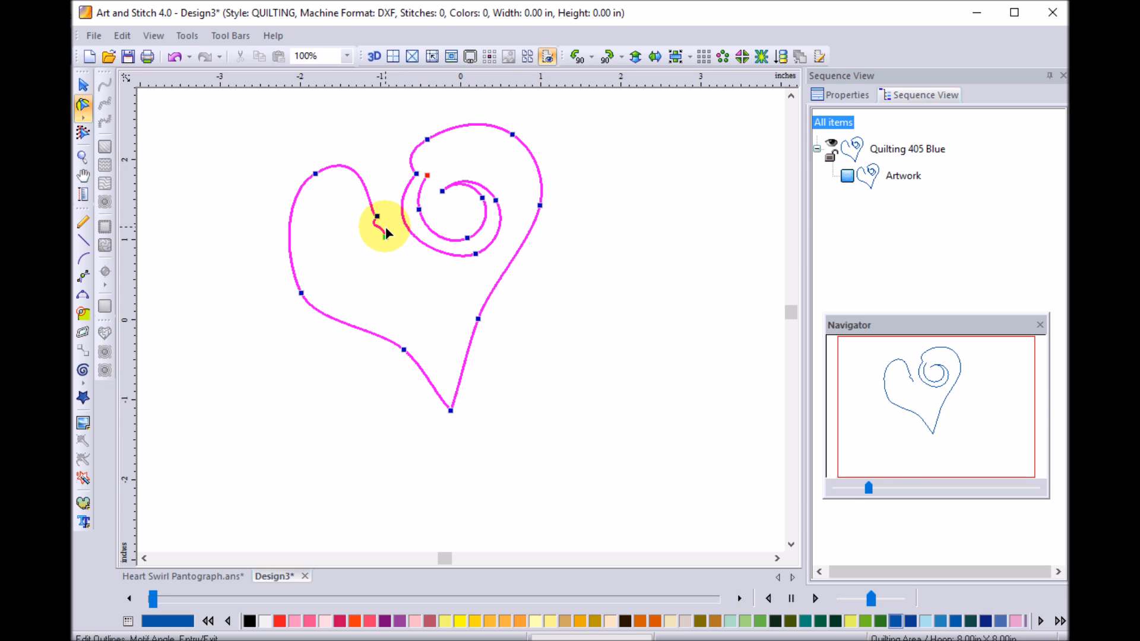
{"action": "left_click_drag", "start_coordinate": [427, 175], "coordinate": [389, 142]}
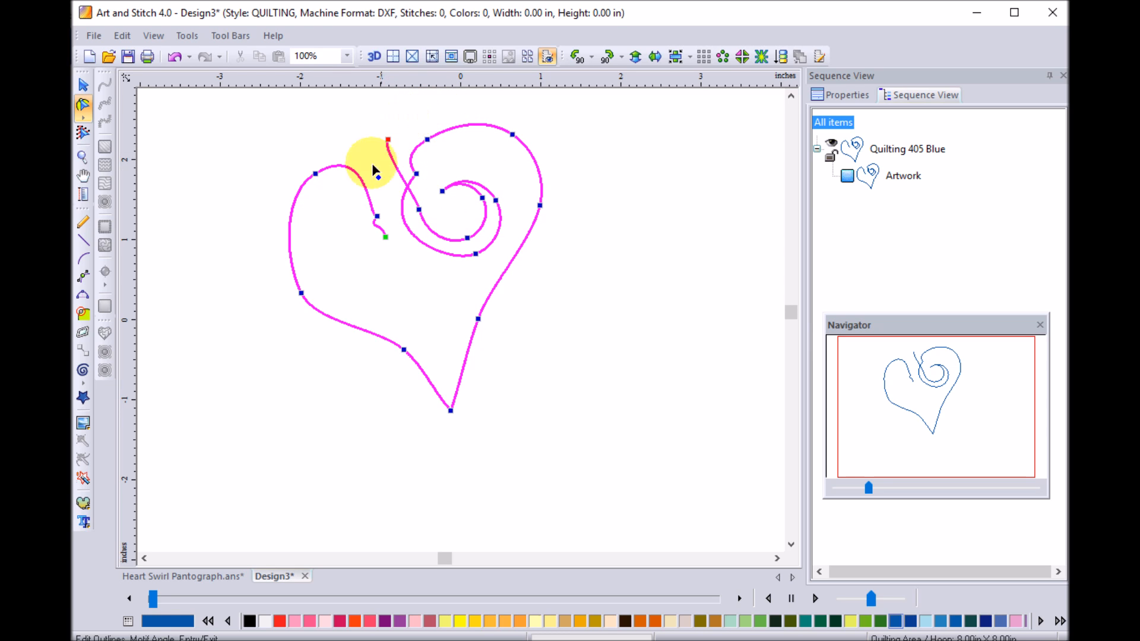
Delete the extra start point on the left lobe and move the remaining end point toward the notch
{"action": "right_click", "coordinate": [384, 236]}
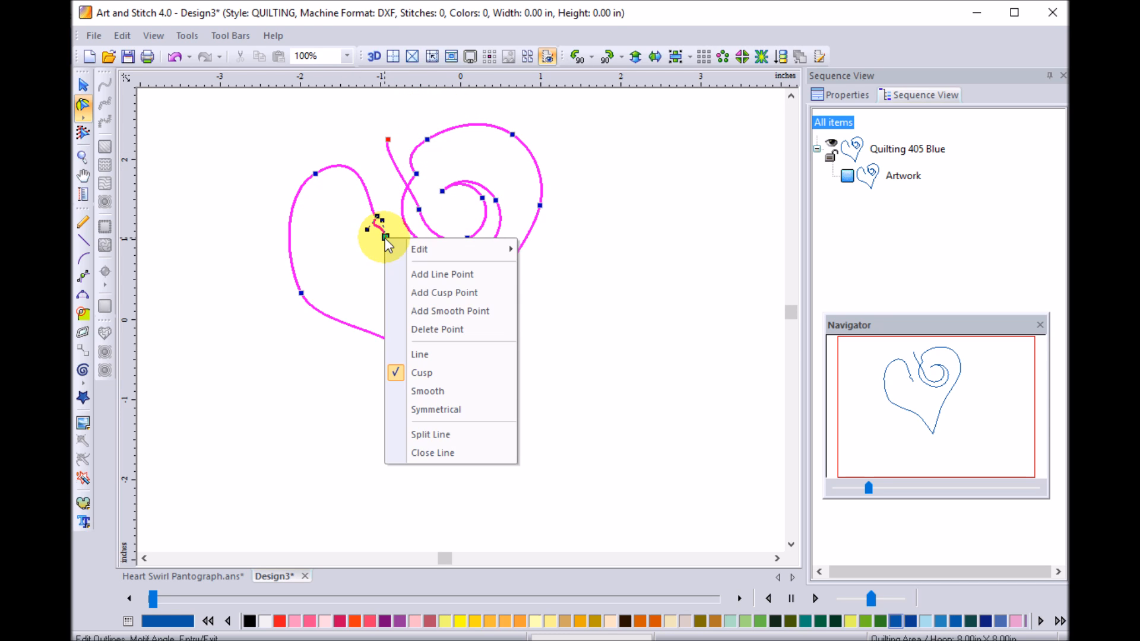
{"action": "left_click", "coordinate": [457, 336]}
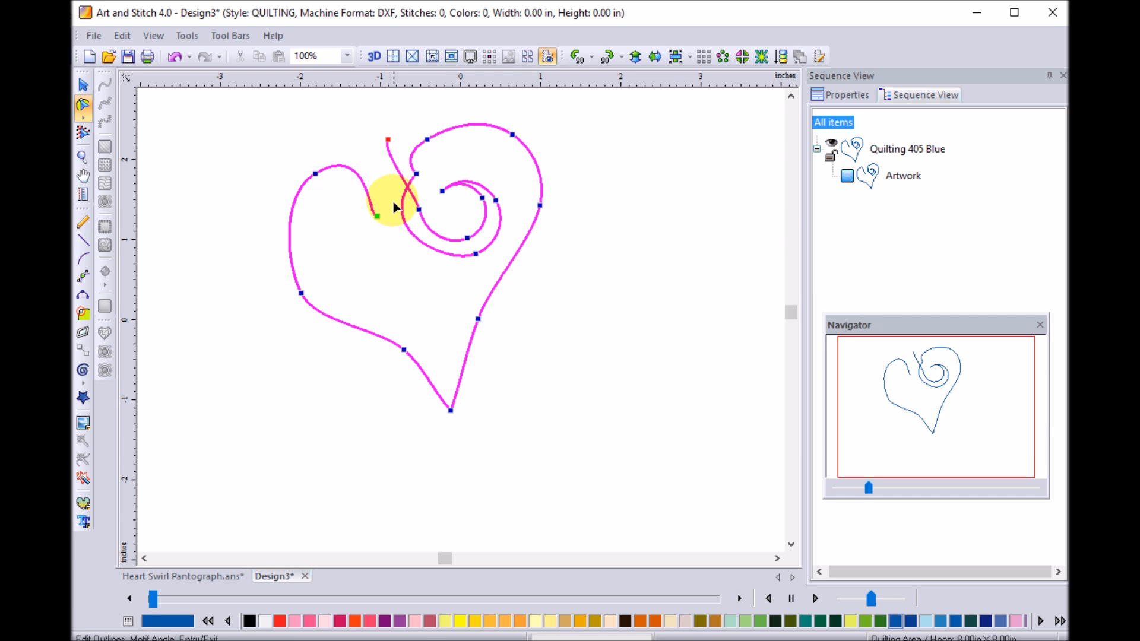
{"action": "left_click_drag", "start_coordinate": [389, 217], "coordinate": [392, 199]}
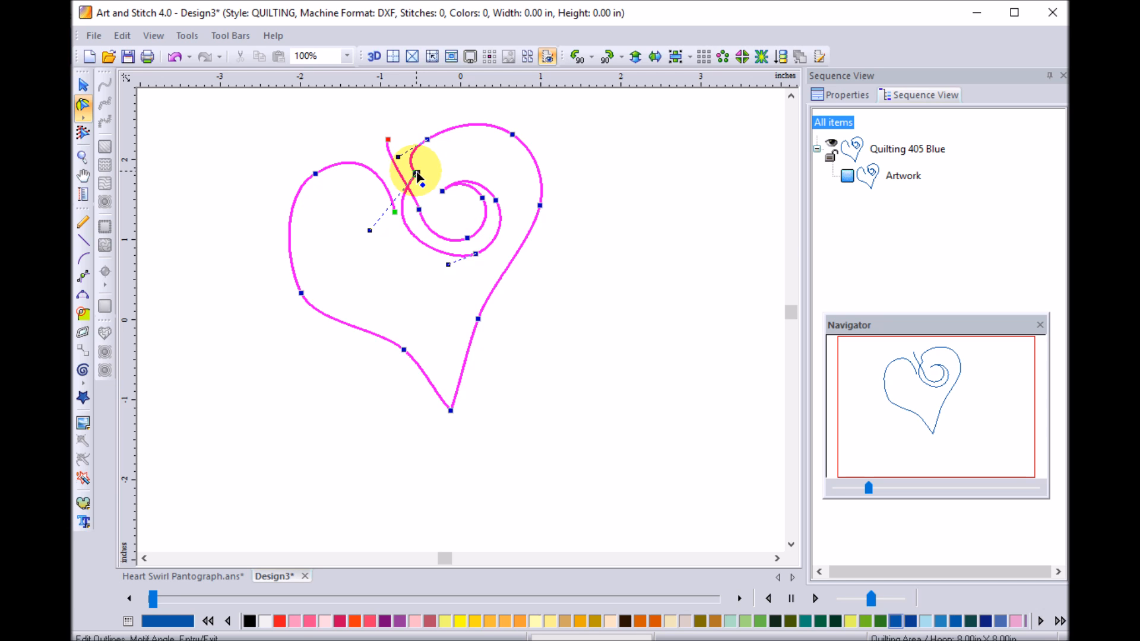
Convert the joining point between heart and swirl to Smooth, and adjust it and the swirl's lower point for a flowing curve
{"action": "right_click", "coordinate": [418, 175]}
{"action": "left_click", "coordinate": [468, 326]}
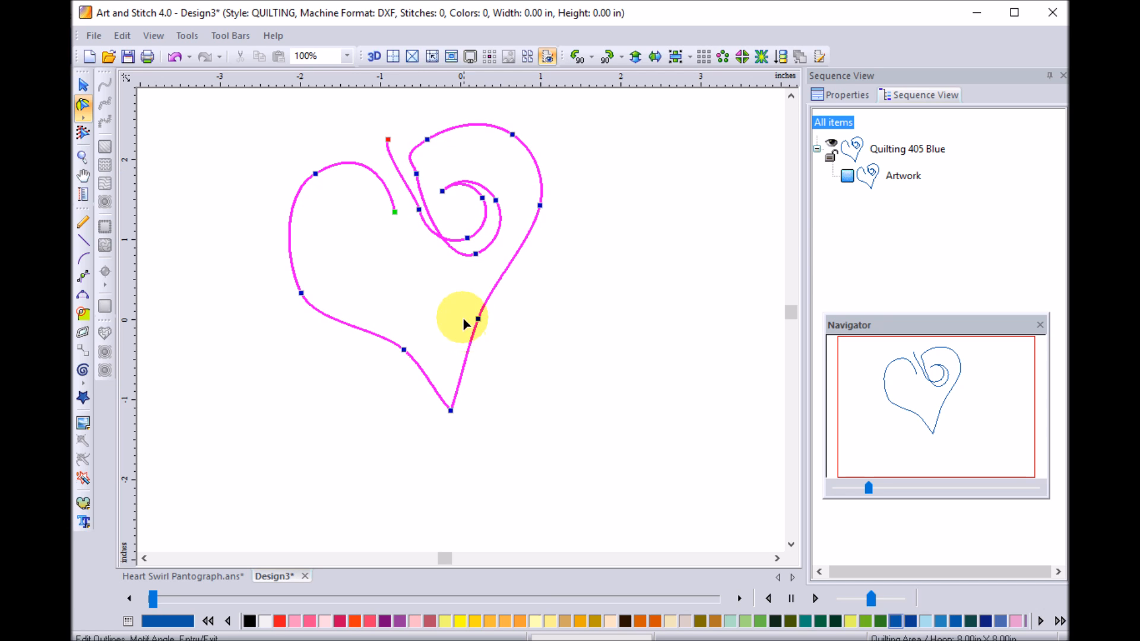
{"action": "left_click_drag", "start_coordinate": [416, 174], "coordinate": [403, 213]}
{"action": "left_click", "coordinate": [399, 205]}
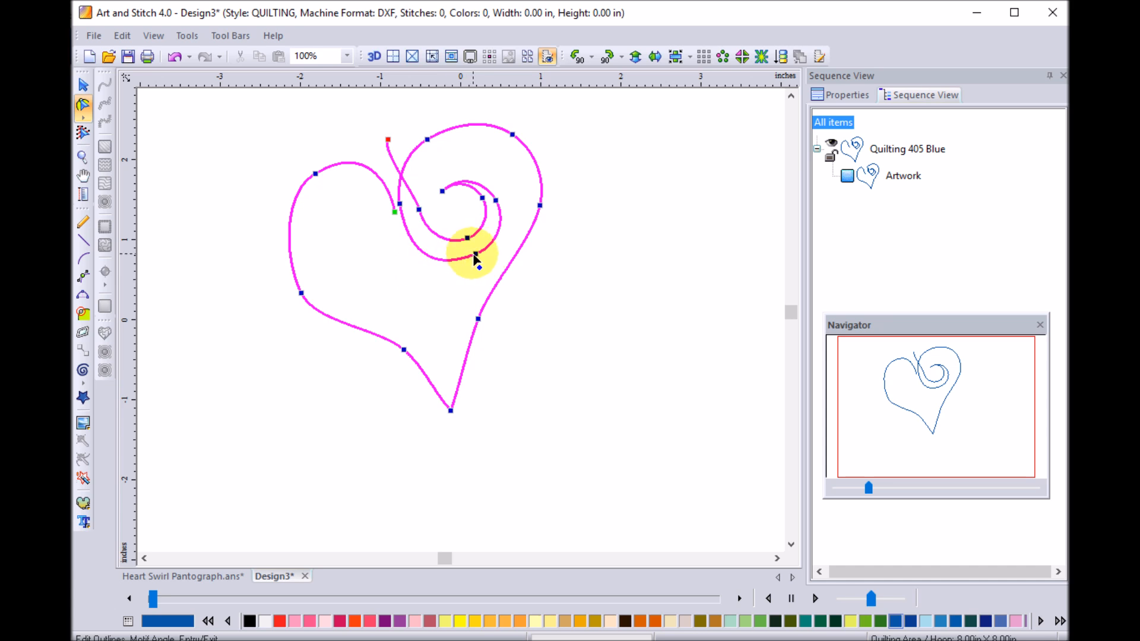
{"action": "left_click_drag", "start_coordinate": [476, 255], "coordinate": [479, 260]}
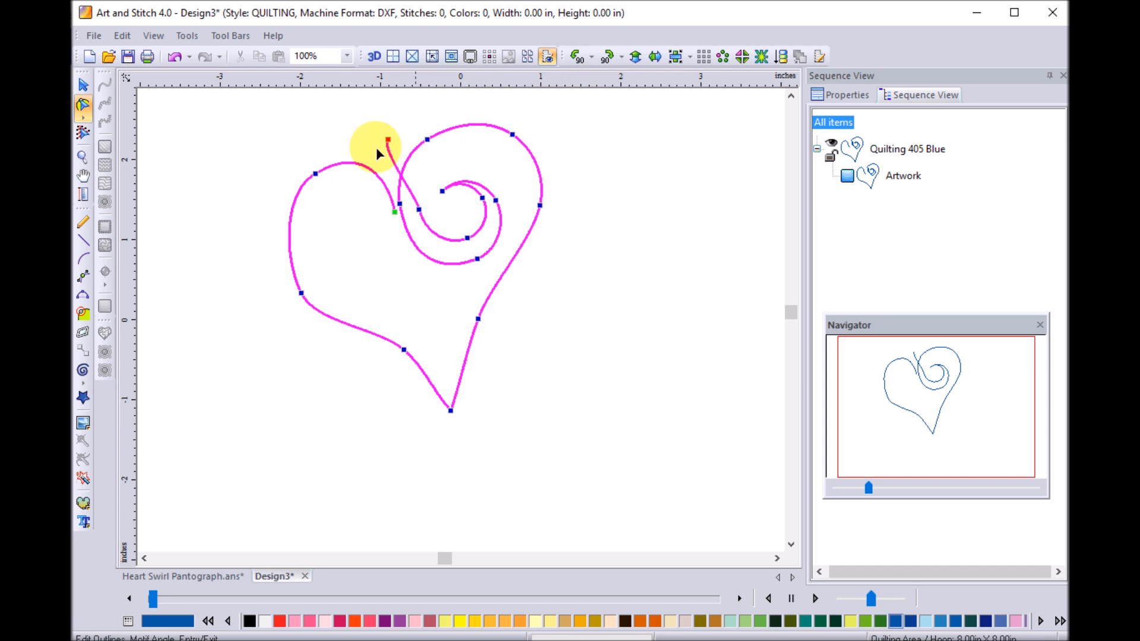
Reshape the swirl's exit tail by shifting its left point outward and its free end slightly right above the notch
{"action": "left_click", "coordinate": [418, 210]}
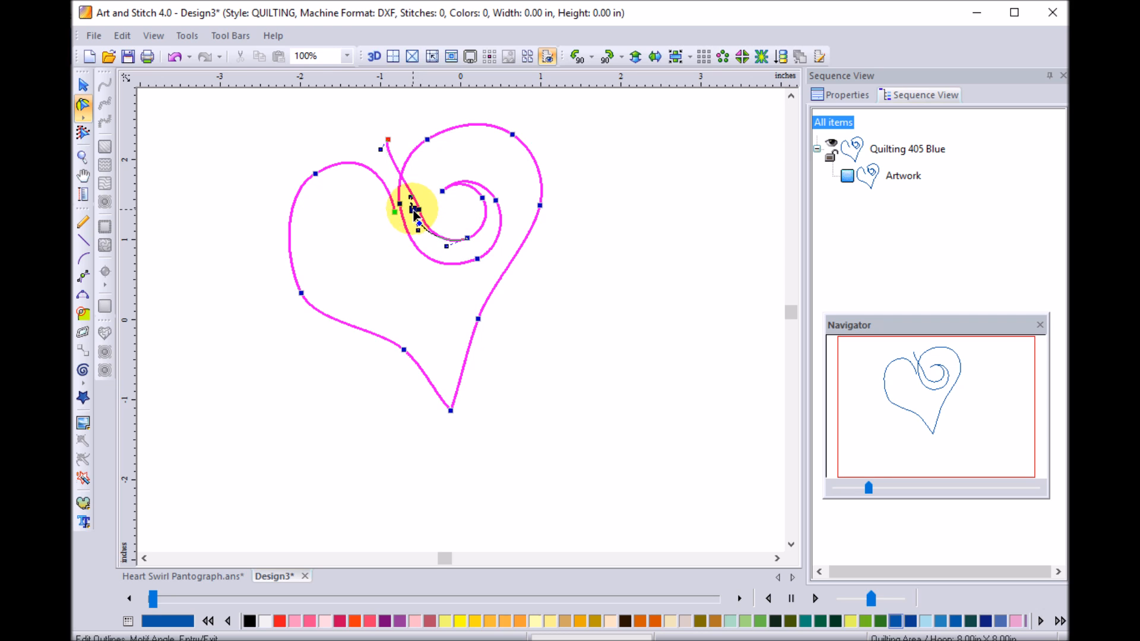
{"action": "left_click_drag", "start_coordinate": [388, 140], "coordinate": [403, 136]}
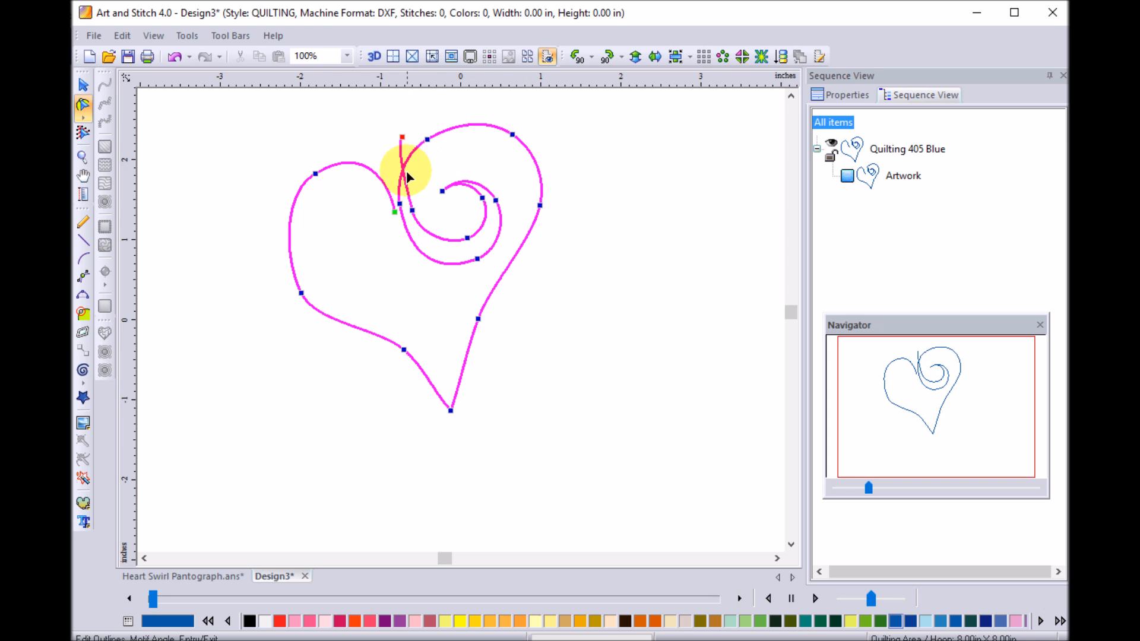
{"action": "left_click", "coordinate": [413, 211]}
{"action": "left_click_drag", "start_coordinate": [408, 209], "coordinate": [407, 209]}
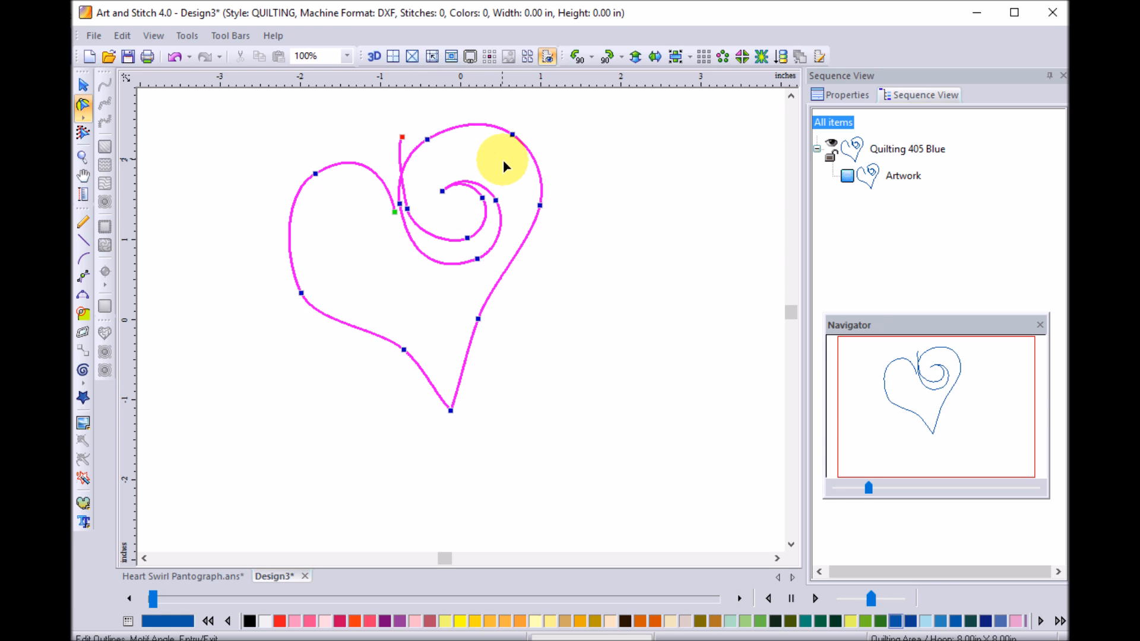
Recolor the heart swirl to 107 Dark Fuchsia and set its pen width to 1 mm
{"action": "left_click", "coordinate": [85, 86]}
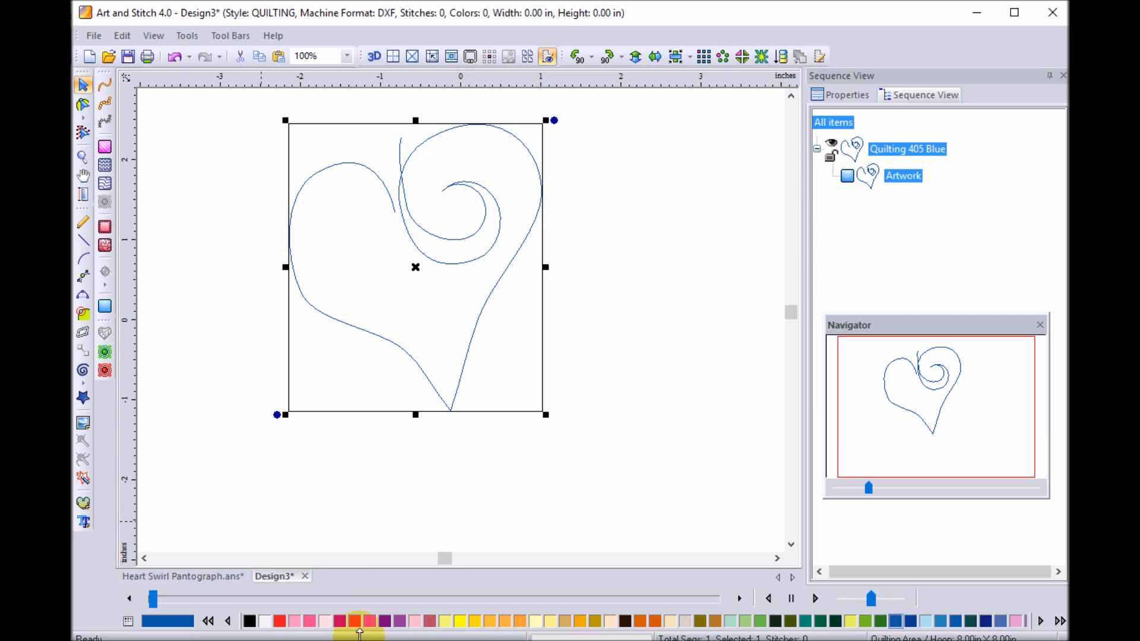
{"action": "left_click", "coordinate": [340, 621]}
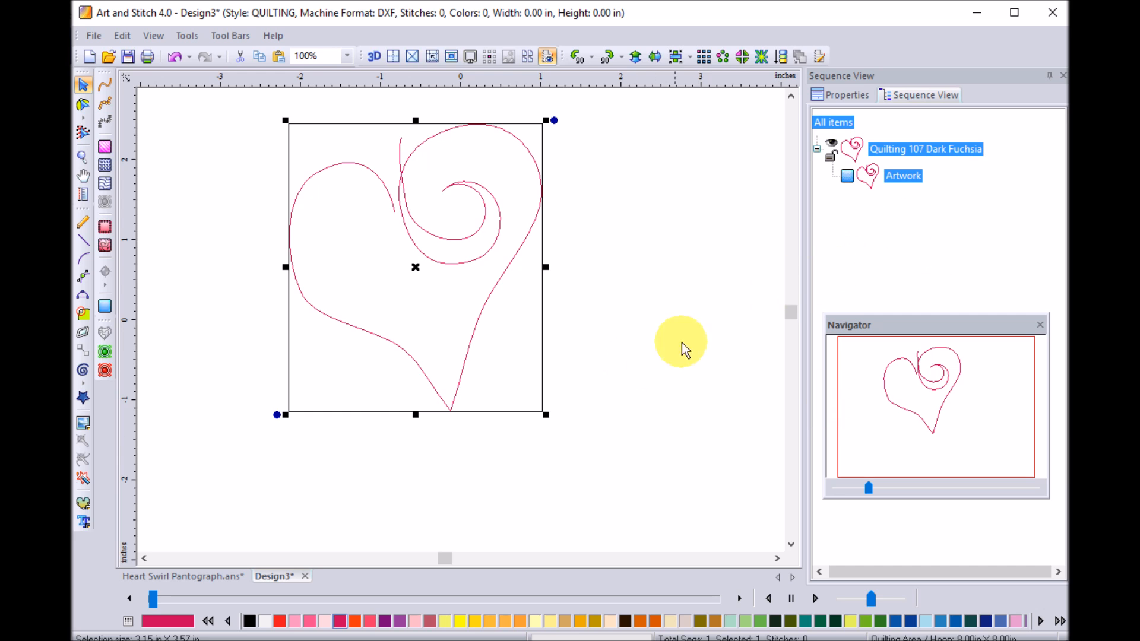
{"action": "left_click", "coordinate": [849, 95]}
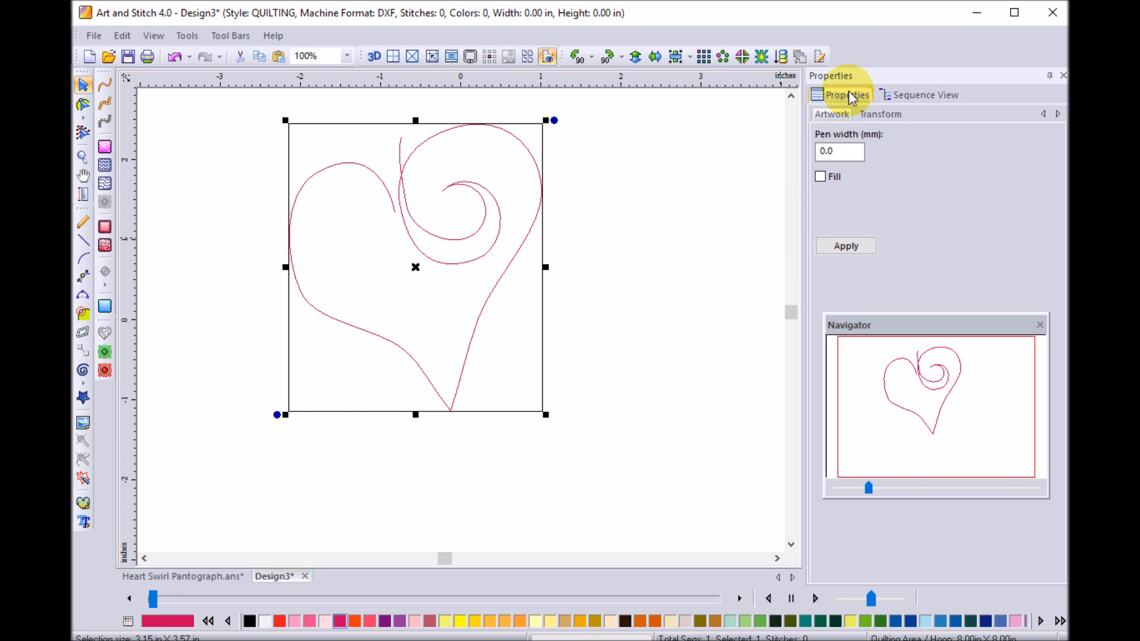
{"action": "left_click_drag", "start_coordinate": [846, 155], "coordinate": [796, 152]}
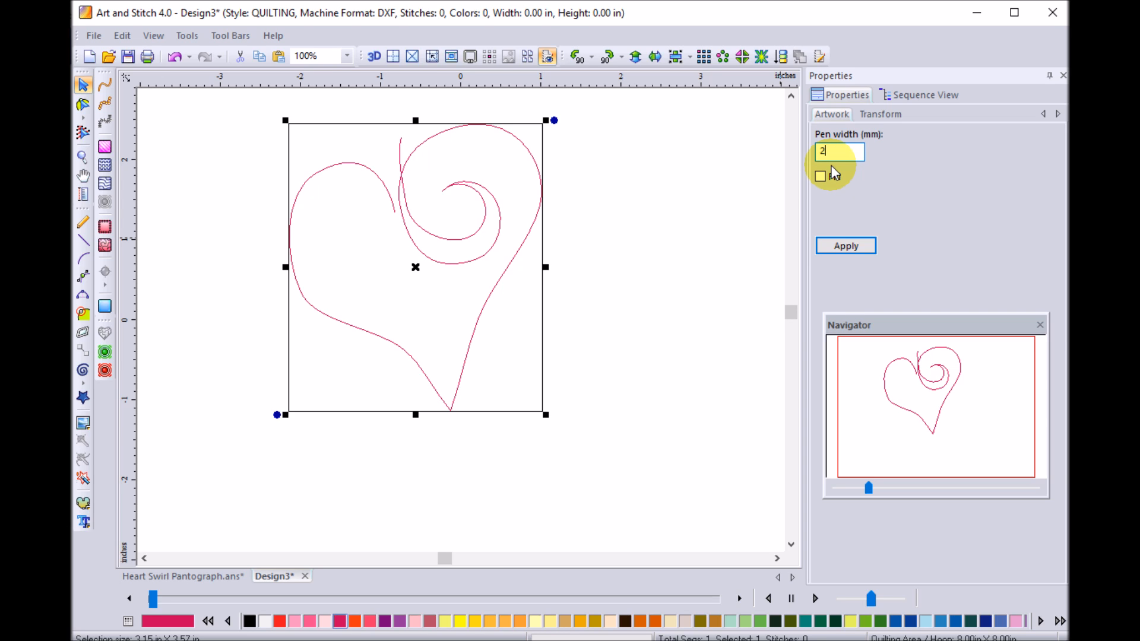
{"action": "left_click_drag", "start_coordinate": [852, 150], "coordinate": [763, 146]}
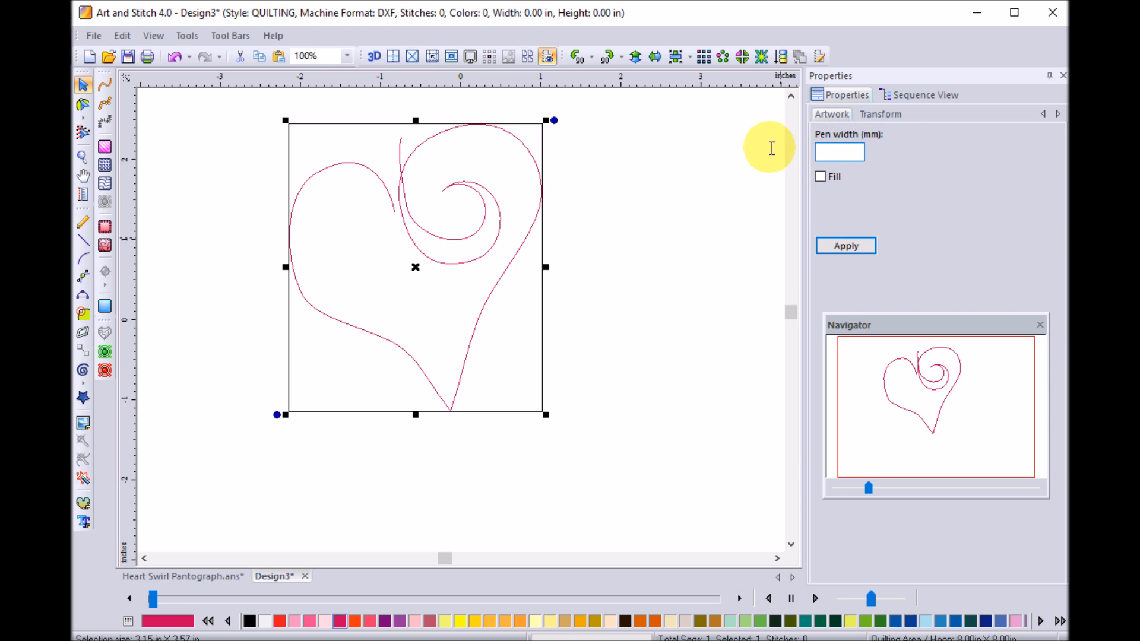
{"action": "type", "text": "1"}
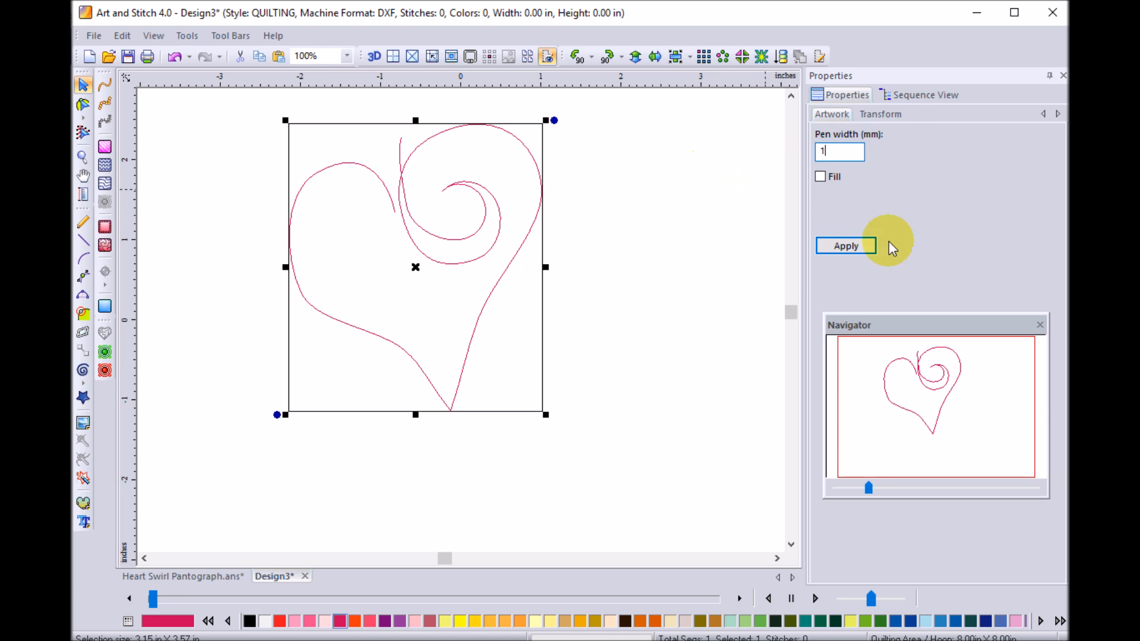
{"action": "left_click", "coordinate": [858, 247]}
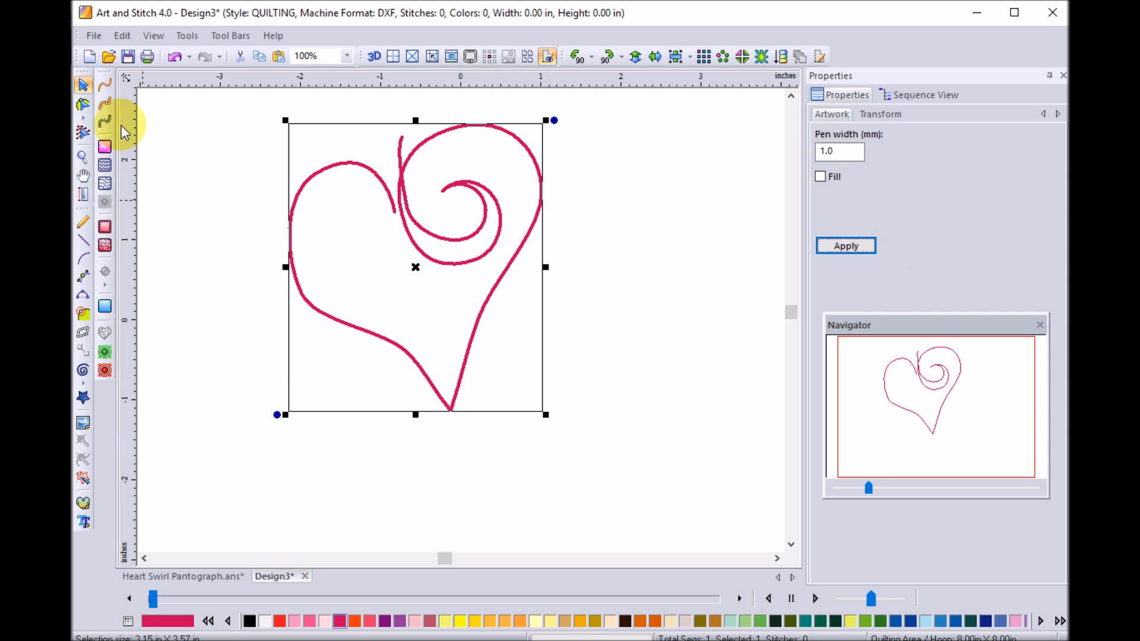
Reshape the heart's lower-left edge so it bows outward into the tip, and shift its nearby point slightly upward
{"action": "left_click", "coordinate": [83, 105]}
{"action": "left_click", "coordinate": [407, 371]}
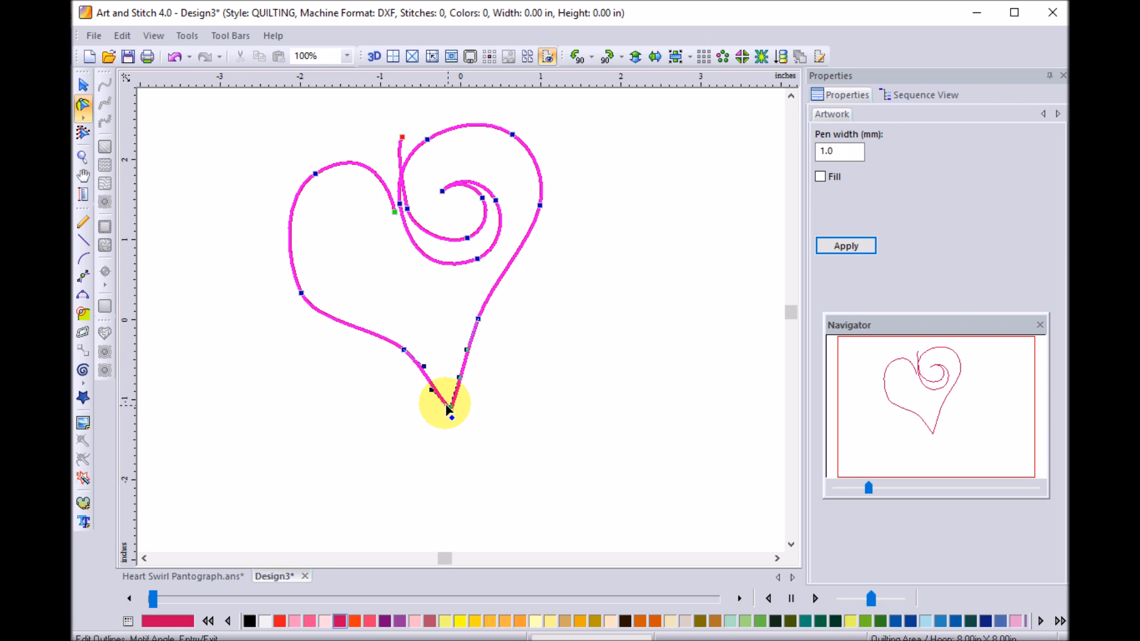
{"action": "left_click_drag", "start_coordinate": [432, 390], "coordinate": [439, 379]}
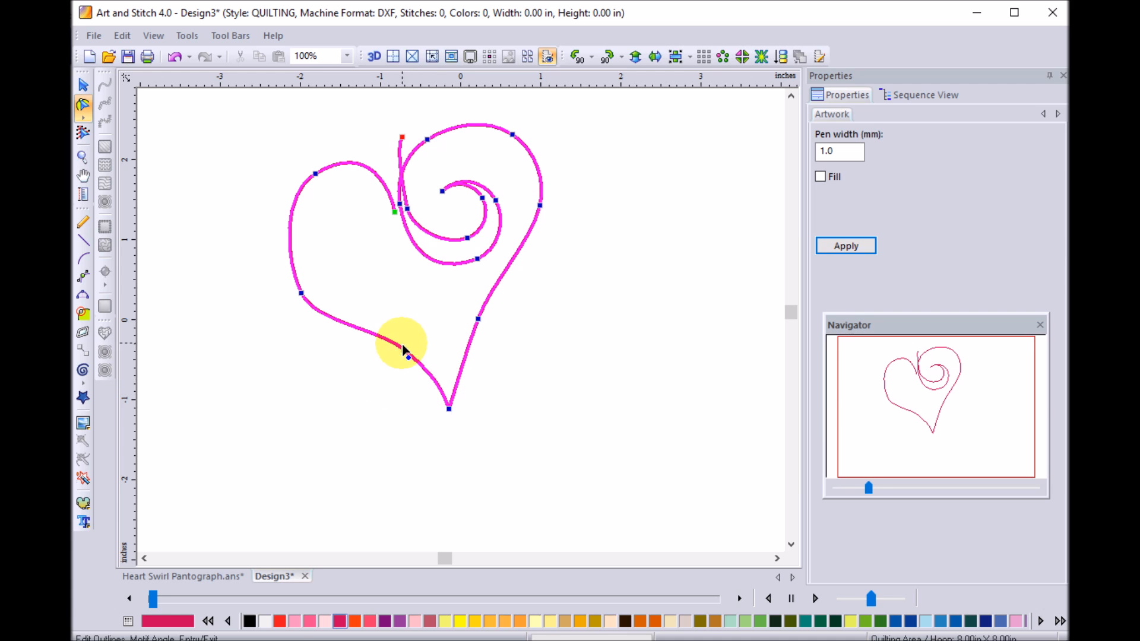
{"action": "left_click", "coordinate": [611, 356]}
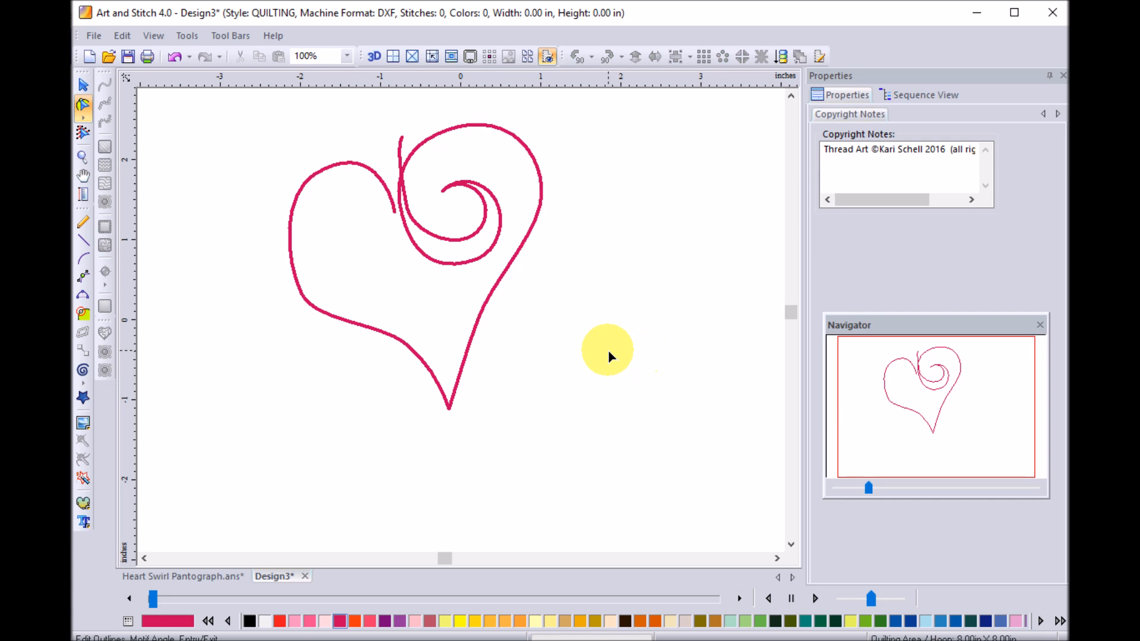
Widen the heart's left lobe by pulling its outer curve further outward above the lower-left point
{"action": "left_click", "coordinate": [291, 242]}
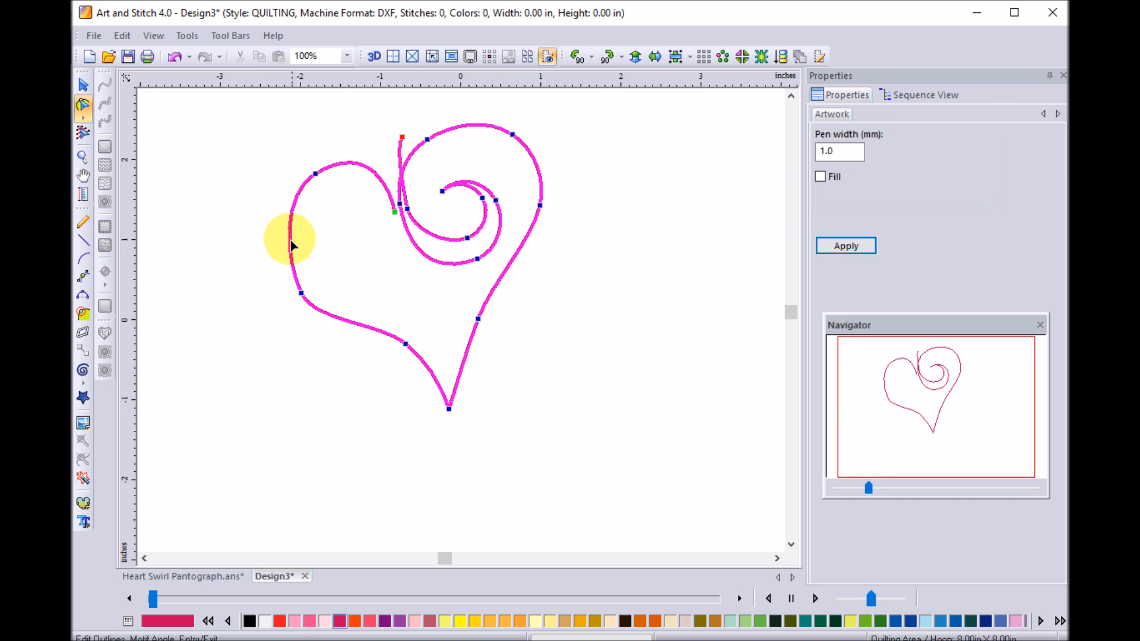
{"action": "left_click", "coordinate": [301, 294]}
{"action": "left_click_drag", "start_coordinate": [301, 295], "coordinate": [260, 229]}
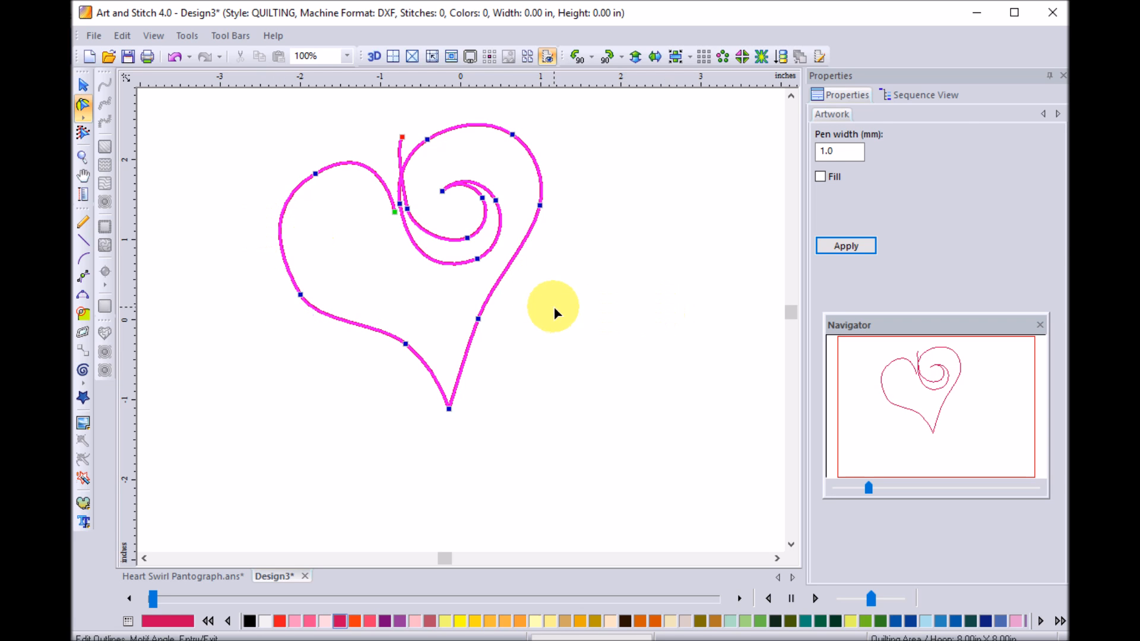
{"action": "left_click", "coordinate": [83, 85]}
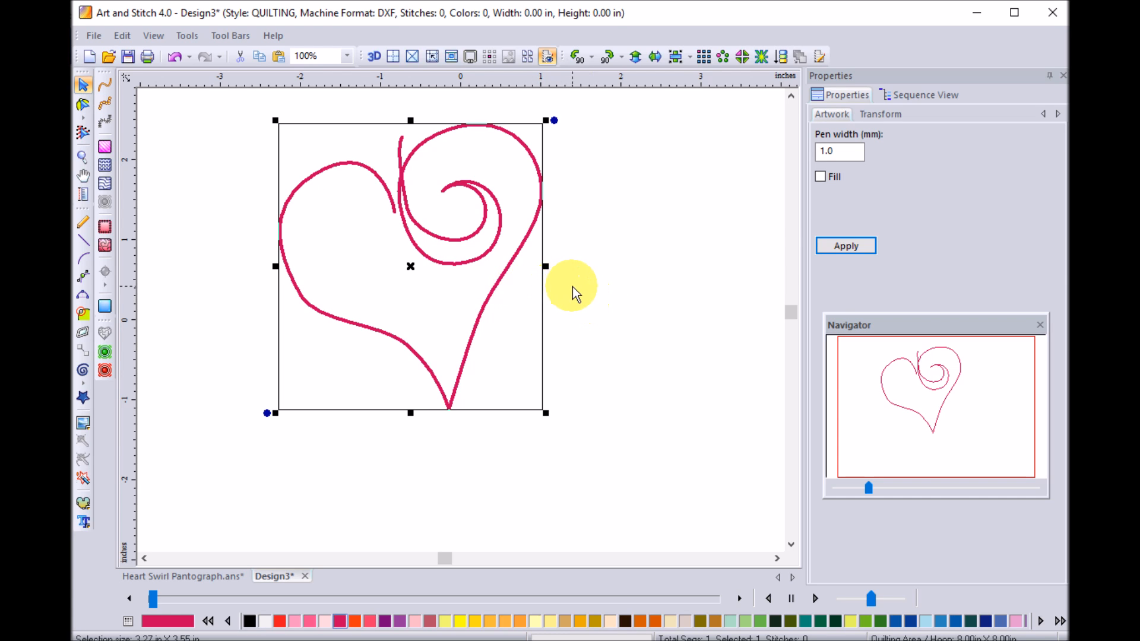
{"action": "left_click", "coordinate": [572, 287]}
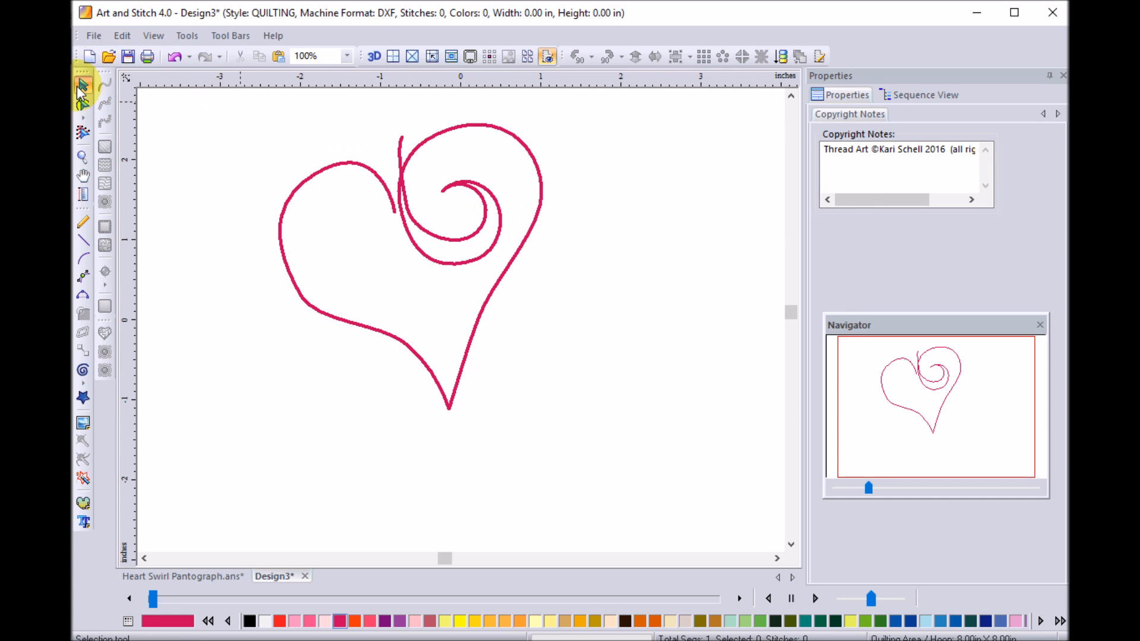
Duplicate the finished heart swirl three times
{"action": "left_click", "coordinate": [518, 270]}
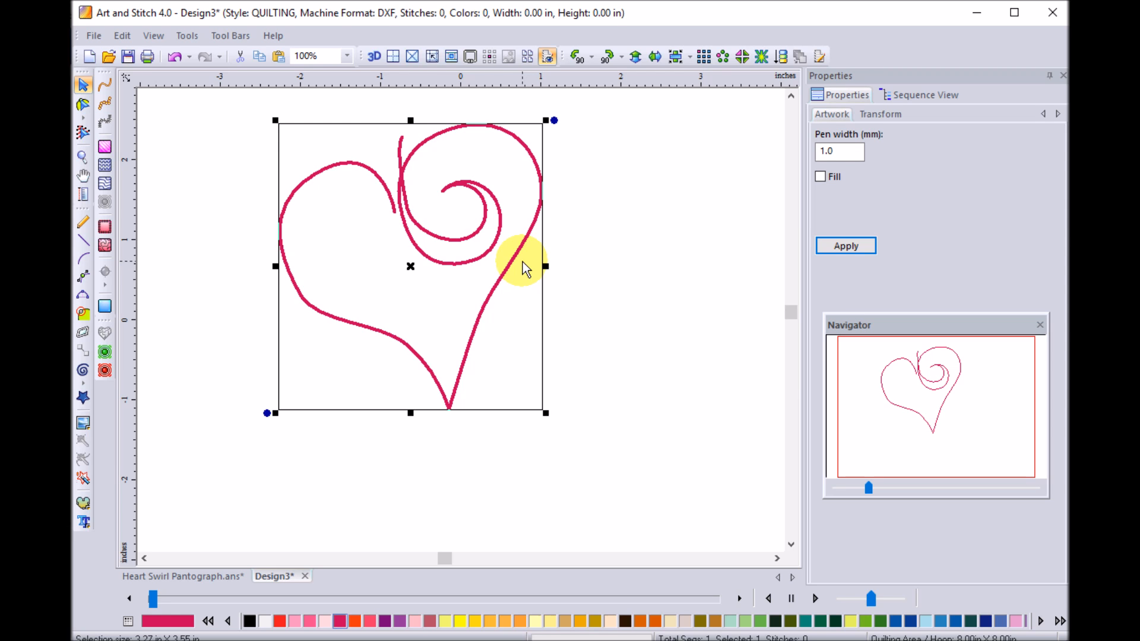
{"action": "key", "text": "ctrl+d"}
{"action": "key", "text": "ctrl+d"}
{"action": "key", "text": "ctrl+d"}
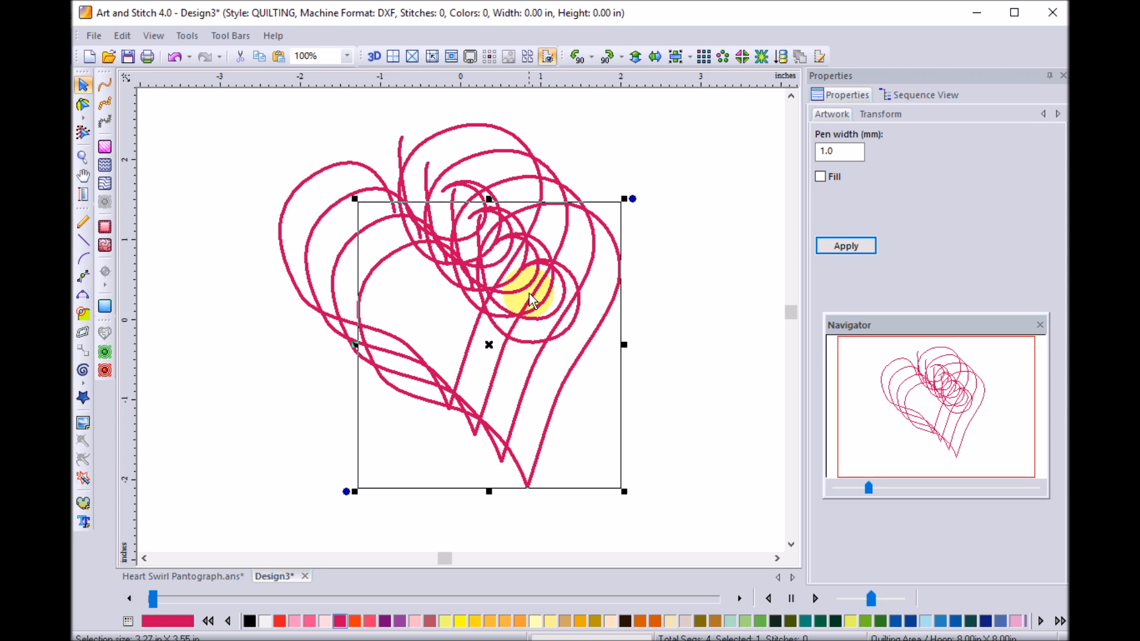
Move two of the overlapping copies away to the right of the original heart, one lower than the other
{"action": "left_click_drag", "start_coordinate": [491, 348], "coordinate": [801, 312]}
{"action": "left_click", "coordinate": [568, 314]}
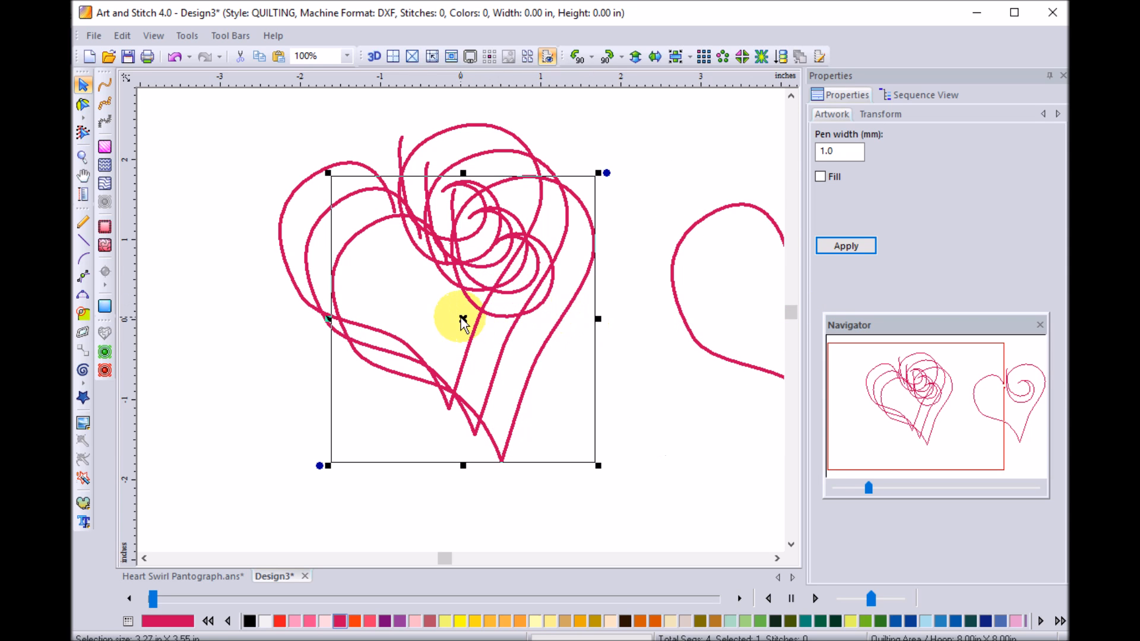
{"action": "left_click_drag", "start_coordinate": [463, 318], "coordinate": [769, 469]}
Place the remaining overlapping copy below the original heart, rotate it counterclockwise, and nest it closer beneath the original's right side
{"action": "left_click", "coordinate": [511, 269]}
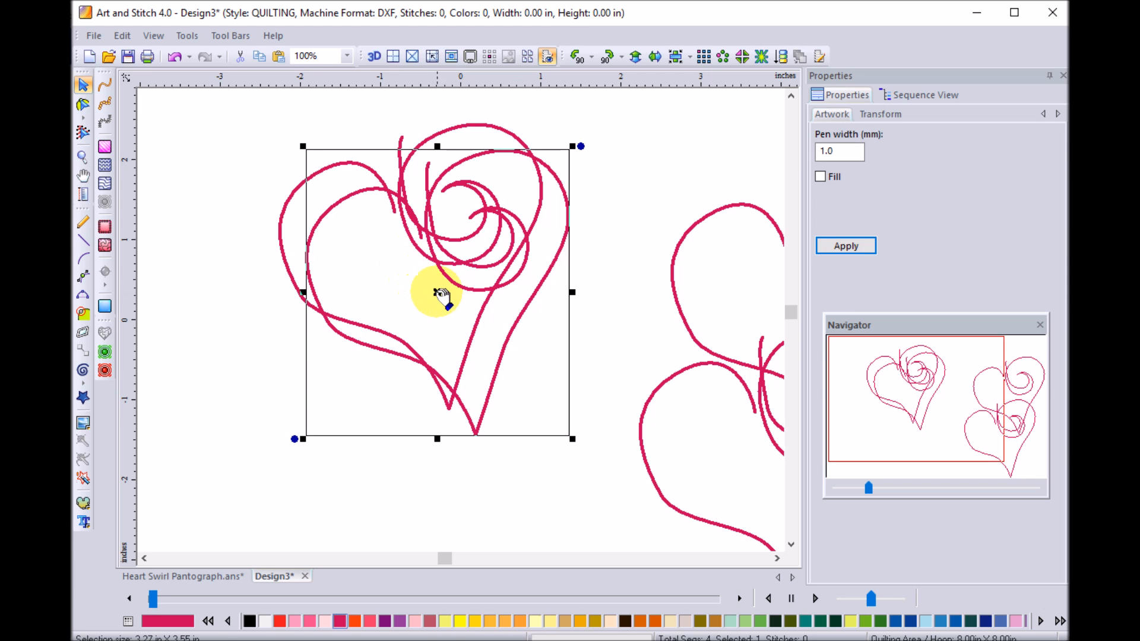
{"action": "left_click_drag", "start_coordinate": [437, 294], "coordinate": [592, 463]}
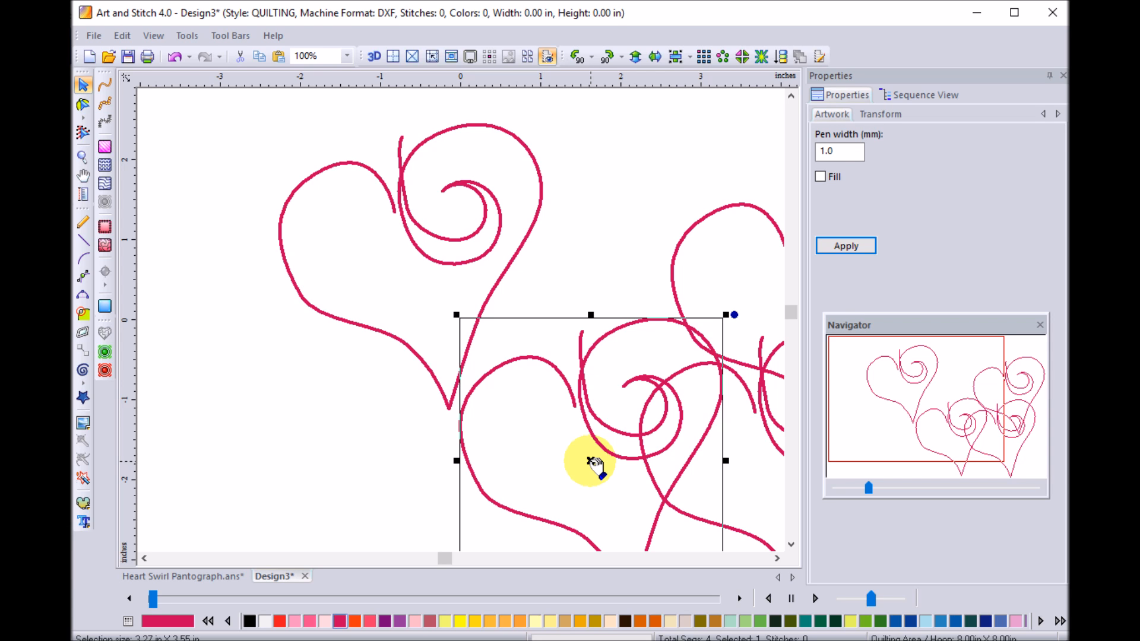
{"action": "left_click_drag", "start_coordinate": [734, 313], "coordinate": [605, 297]}
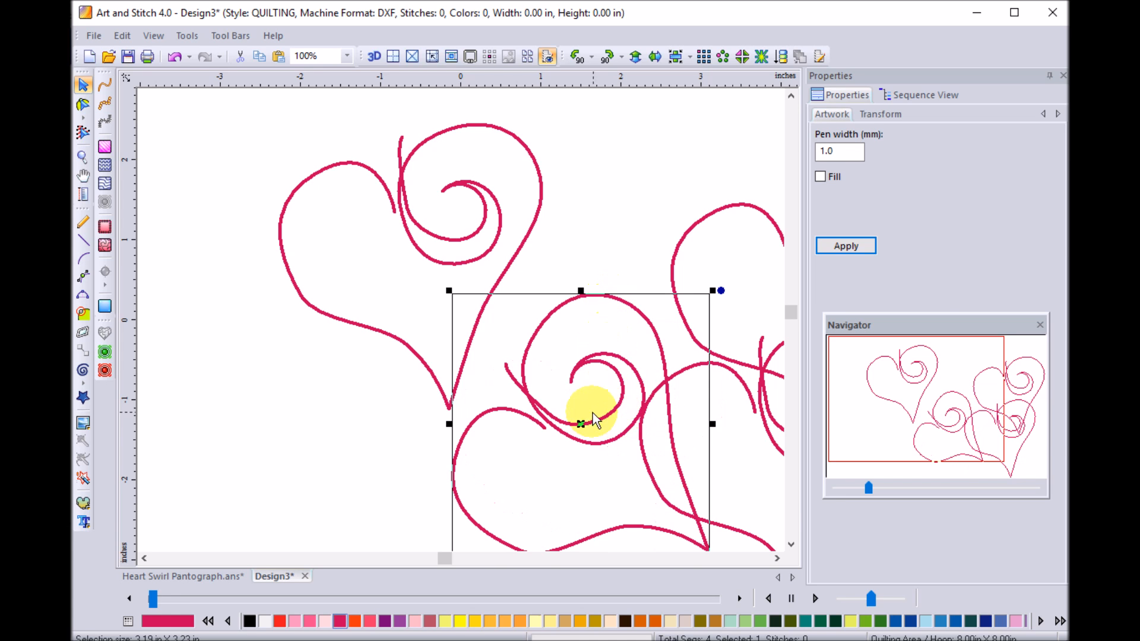
{"action": "left_click_drag", "start_coordinate": [583, 427], "coordinate": [555, 436]}
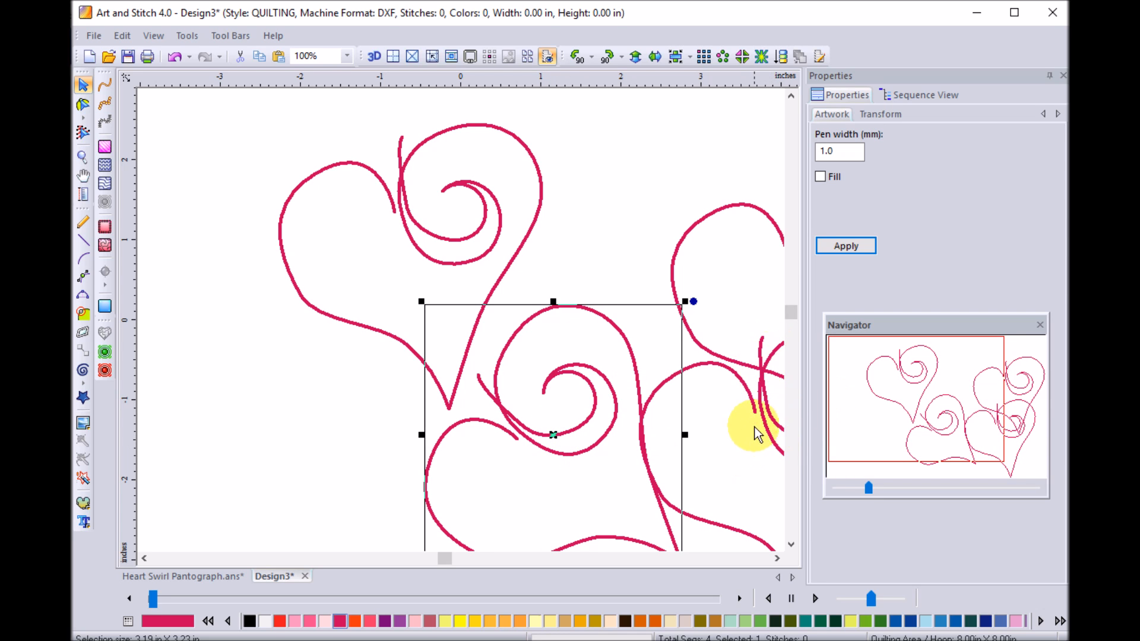
Move the lower of the two right-hand copies up beside the original heart, mirror it horizontally, and settle it into the upper row
{"action": "left_click", "coordinate": [753, 406]}
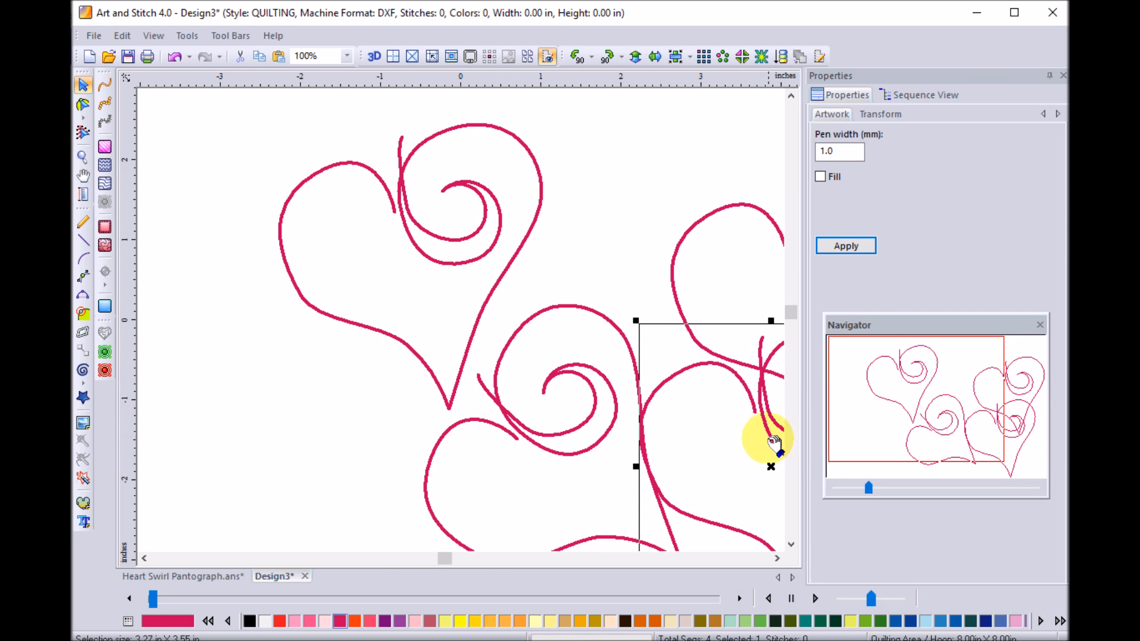
{"action": "key", "text": "F4"}
{"action": "left_click_drag", "start_coordinate": [605, 402], "coordinate": [522, 199]}
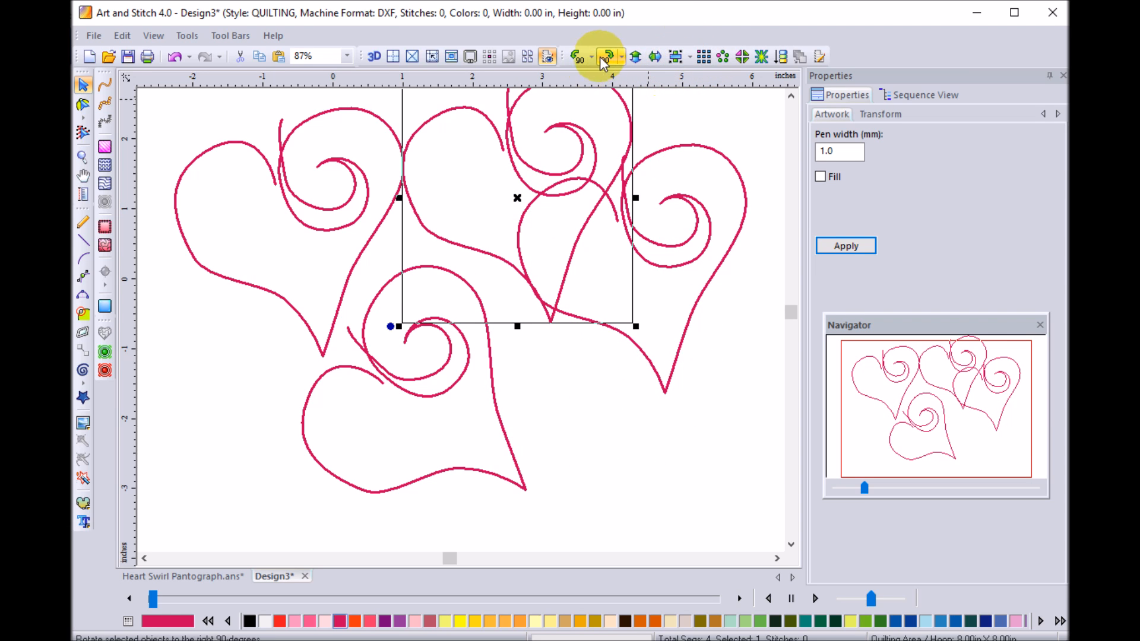
{"action": "left_click", "coordinate": [655, 56]}
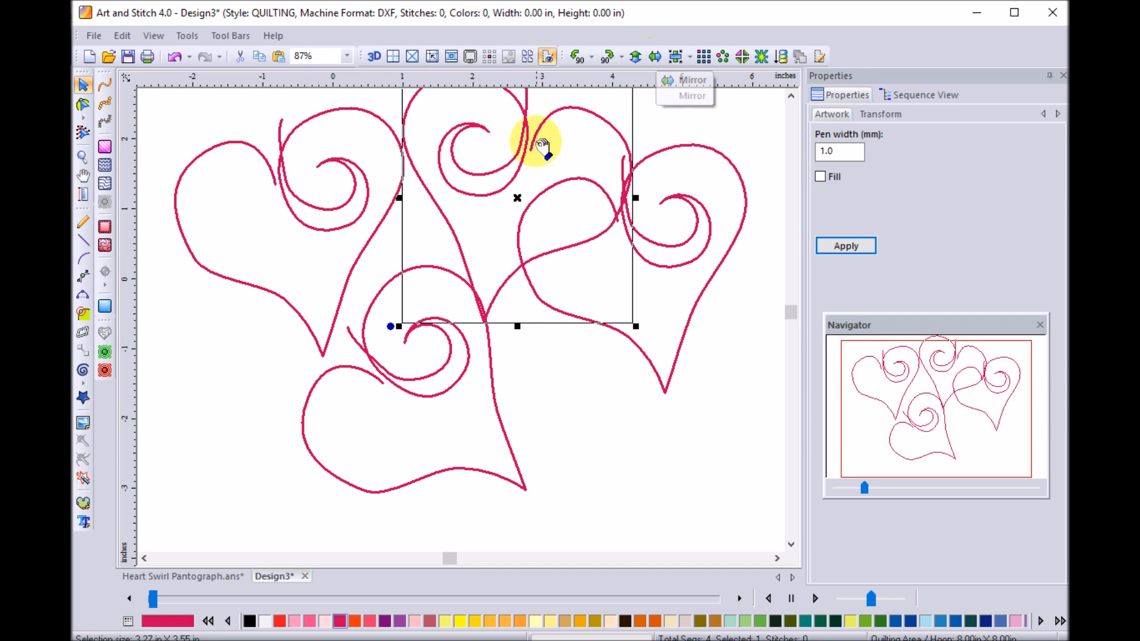
{"action": "left_click_drag", "start_coordinate": [522, 199], "coordinate": [551, 219]}
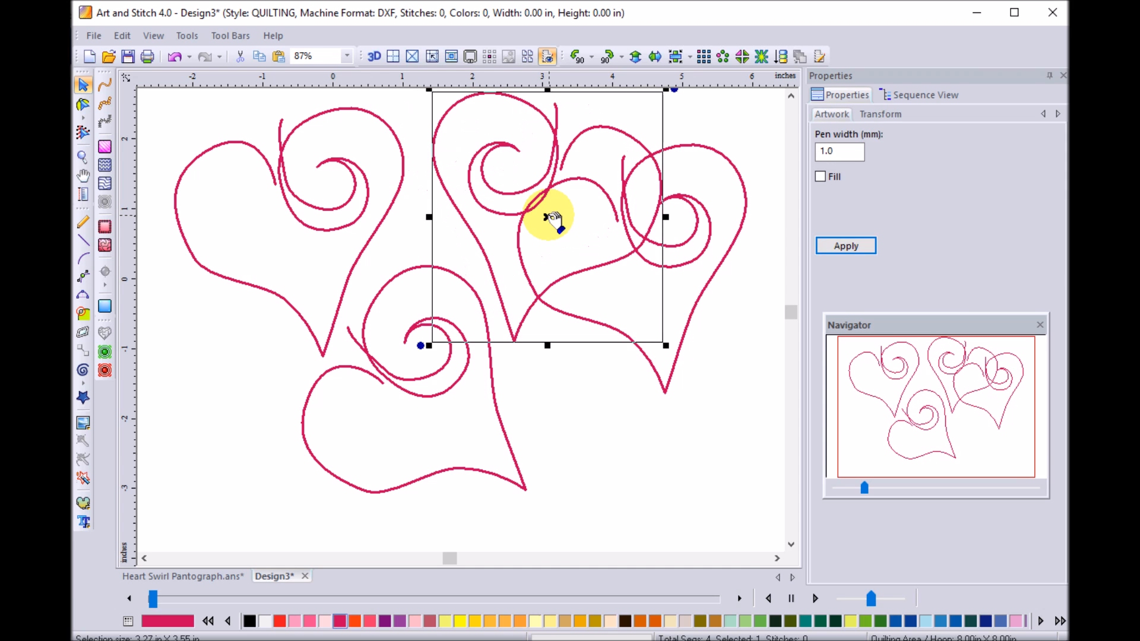
Move the last copy below the mirrored heart, rotate it clockwise, and nudge it into the gap at the lower right
{"action": "left_click", "coordinate": [708, 284]}
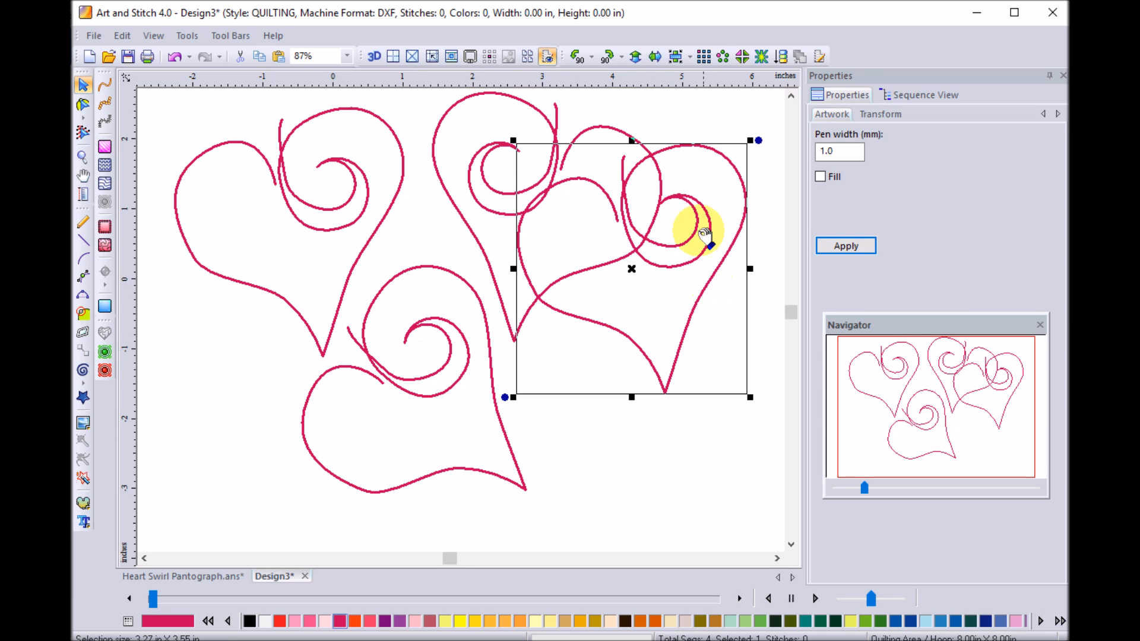
{"action": "left_click_drag", "start_coordinate": [632, 264], "coordinate": [648, 393]}
{"action": "left_click_drag", "start_coordinate": [769, 260], "coordinate": [775, 368]}
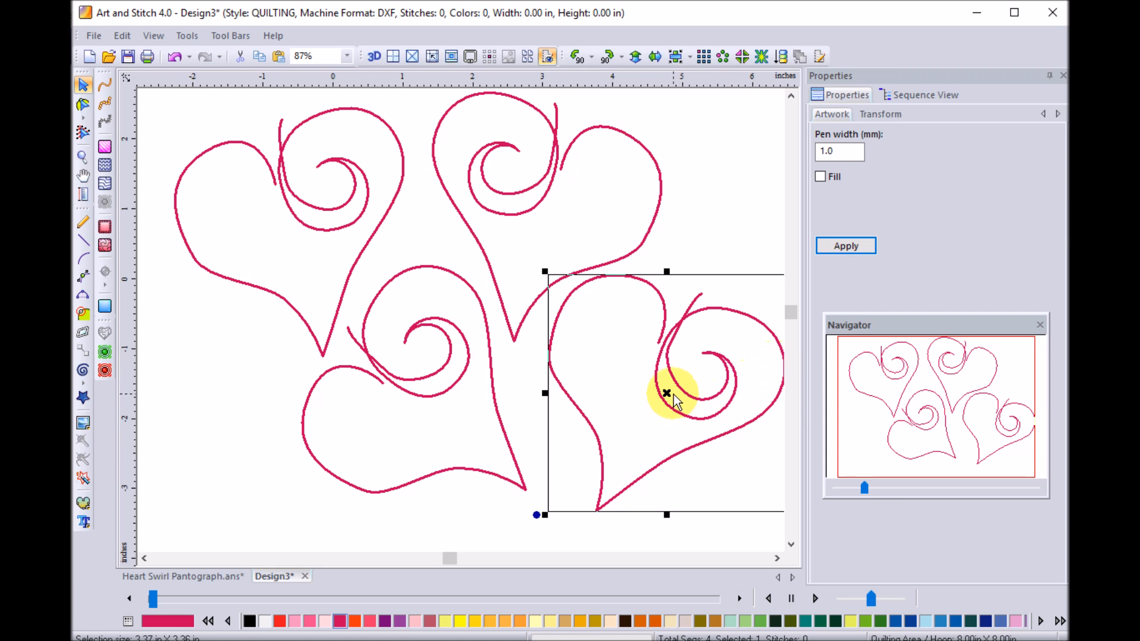
{"action": "left_click_drag", "start_coordinate": [668, 395], "coordinate": [651, 400]}
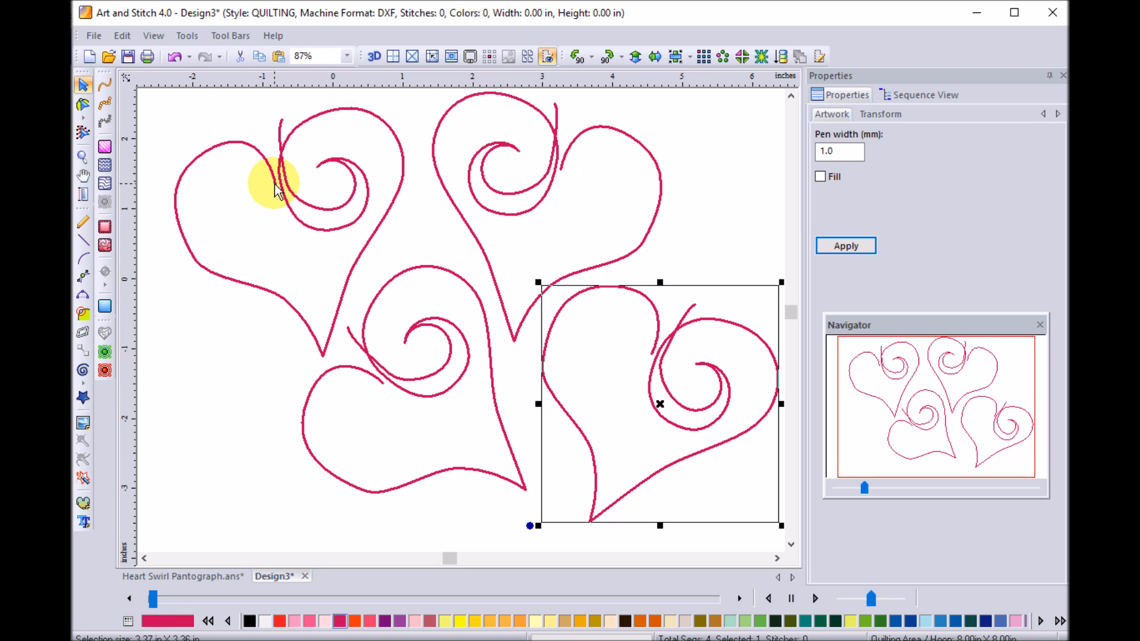
{"action": "left_click", "coordinate": [153, 40]}
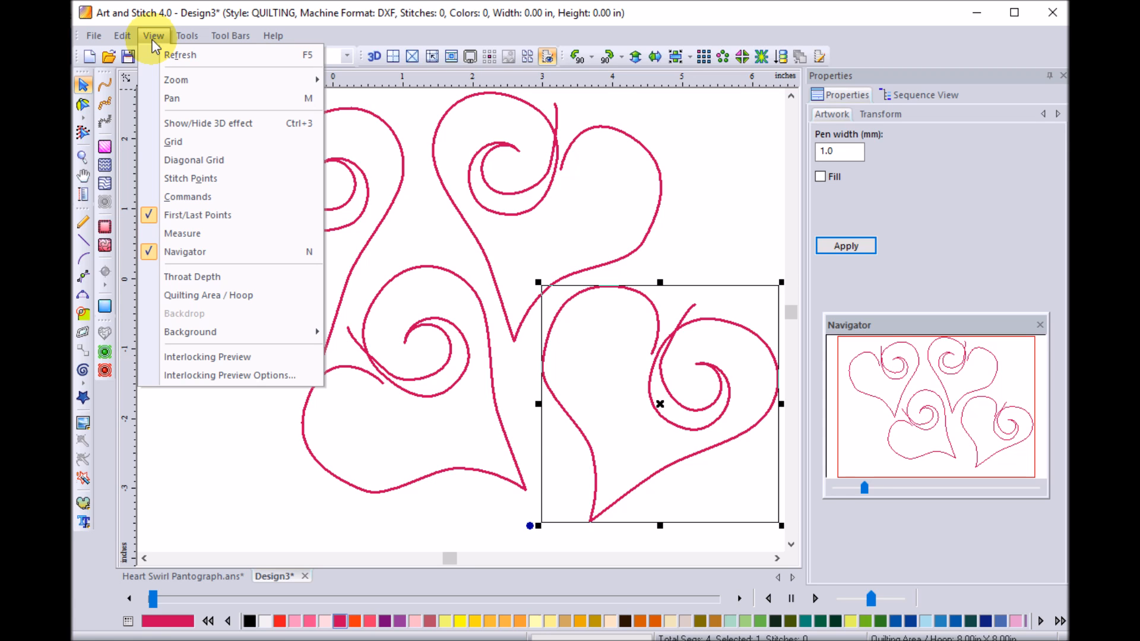
{"action": "mouse_move", "coordinate": [187, 37]}
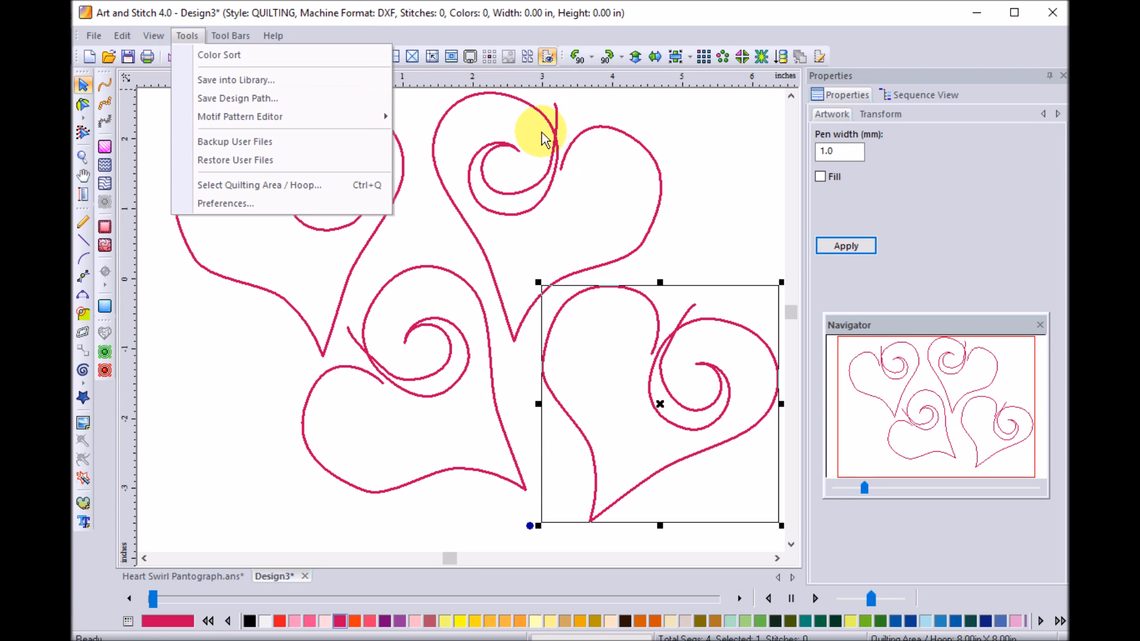
{"action": "left_click", "coordinate": [671, 123]}
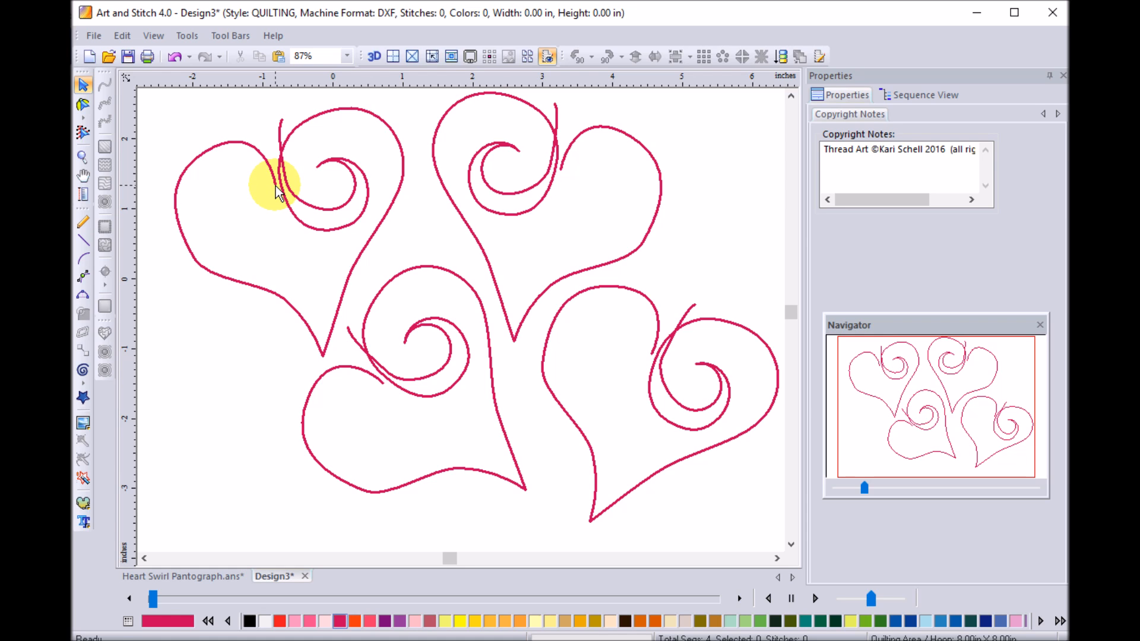
Measure the horizontal distance from the original heart's notch end to the left lobe's outer edge
{"action": "left_click", "coordinate": [84, 199]}
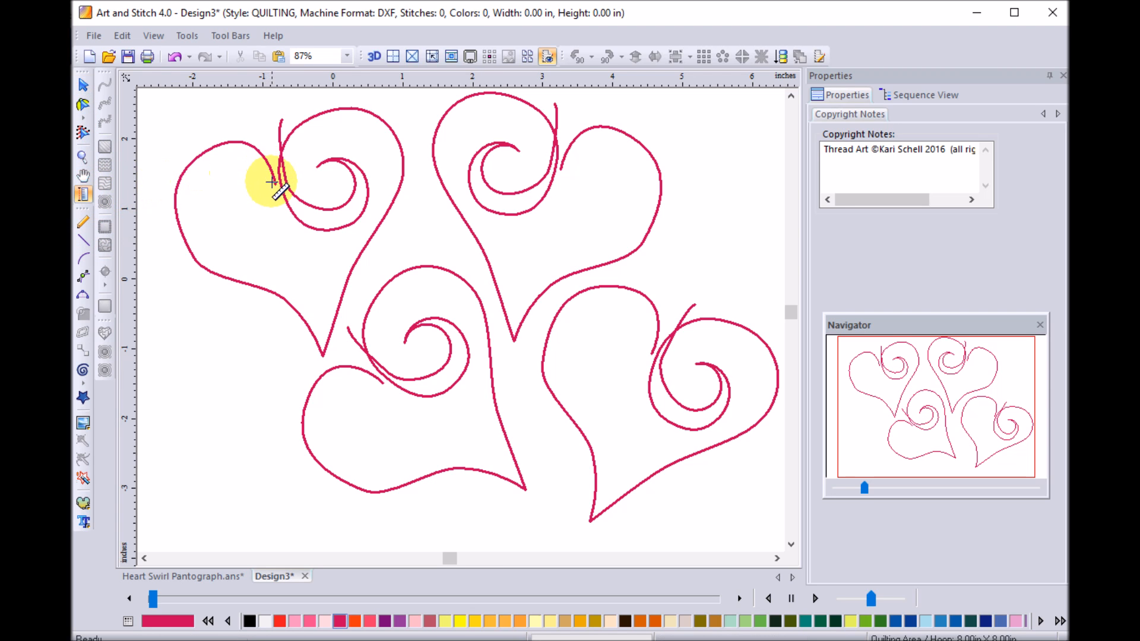
{"action": "left_click_drag", "start_coordinate": [273, 182], "coordinate": [171, 182]}
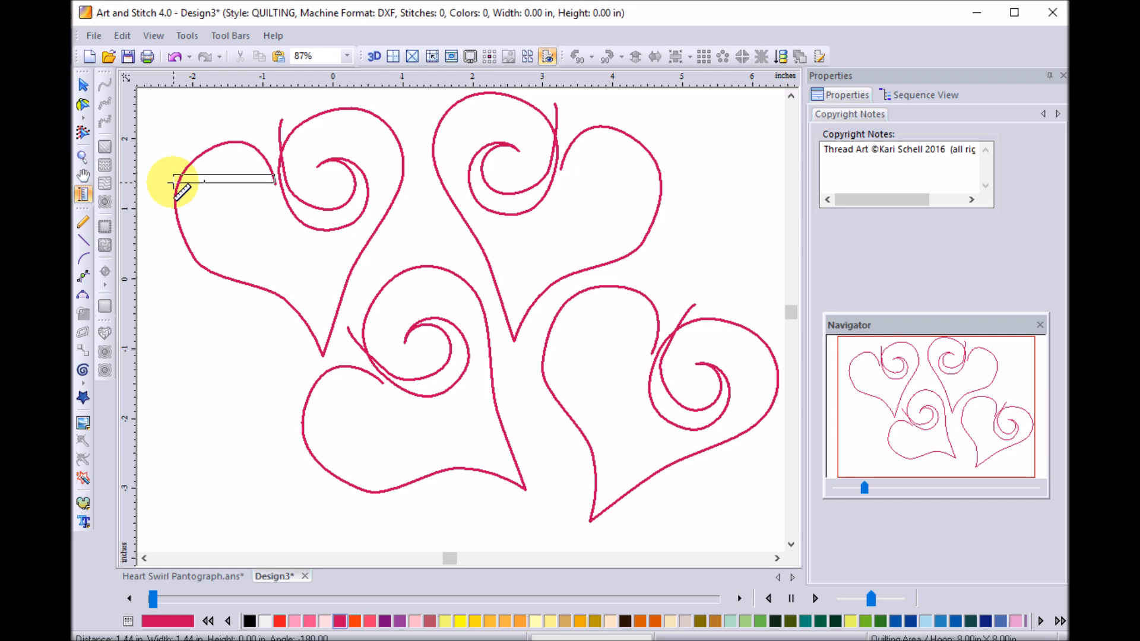
{"action": "left_click_drag", "start_coordinate": [171, 183], "coordinate": [172, 183]}
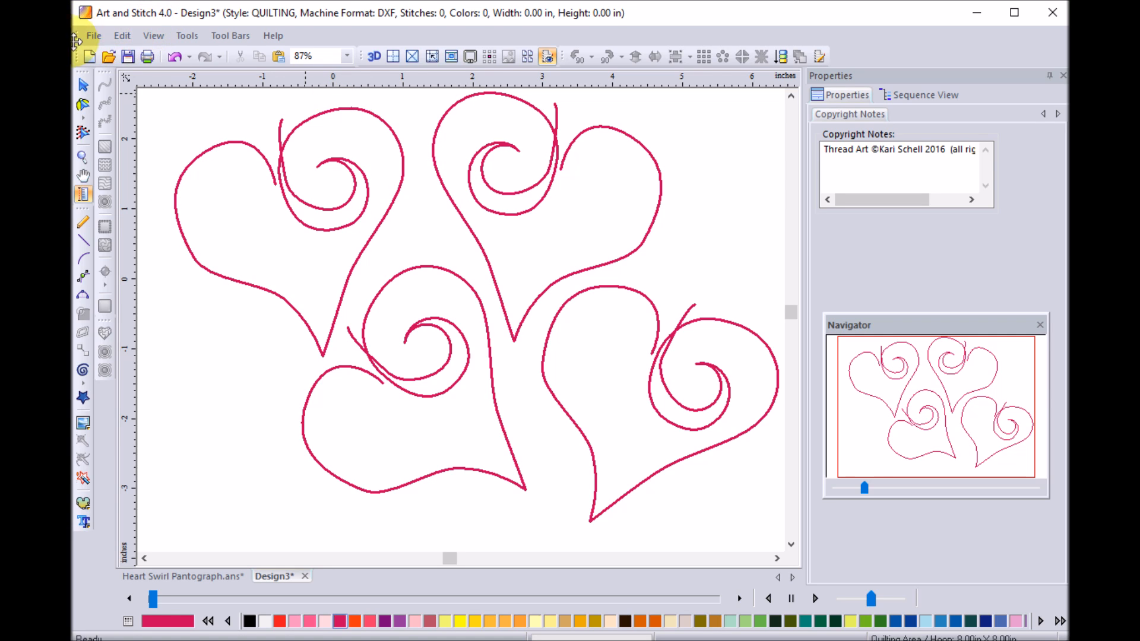
Set the interlocking preview's horizontal distance to -1.5 inches and apply it
{"action": "left_click", "coordinate": [125, 38]}
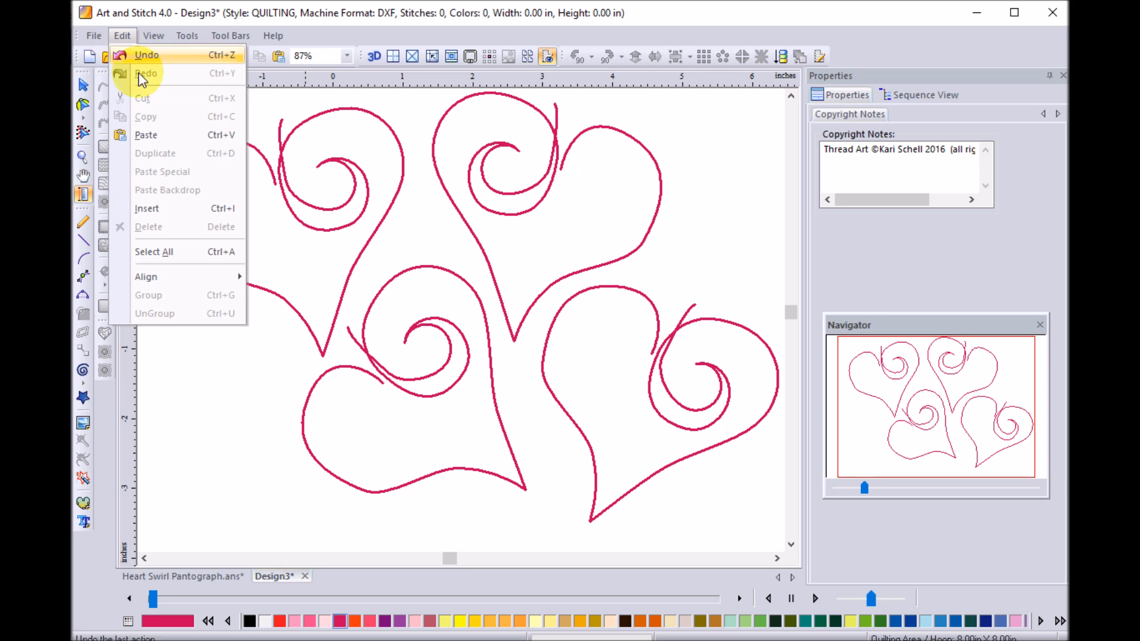
{"action": "left_click", "coordinate": [156, 36]}
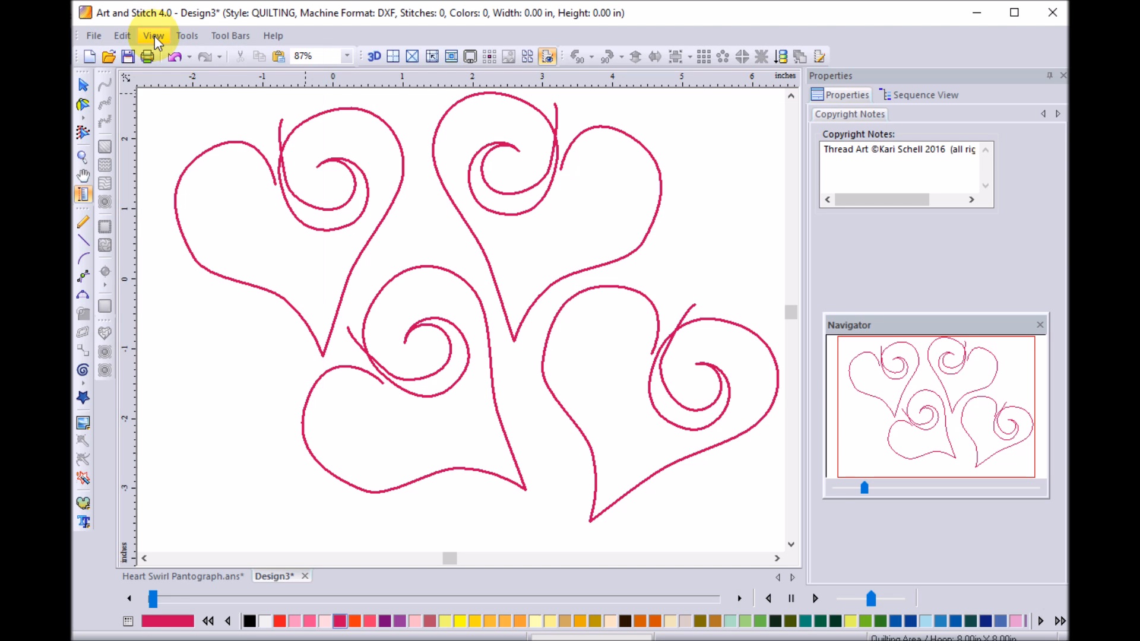
{"action": "left_click", "coordinate": [155, 36]}
{"action": "left_click", "coordinate": [255, 376]}
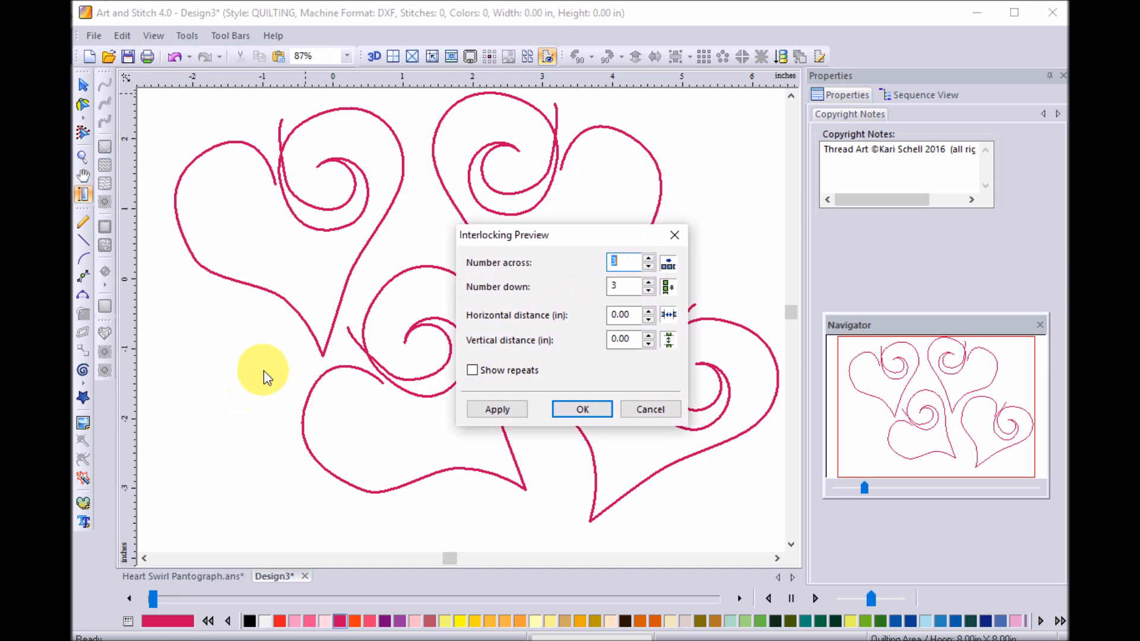
{"action": "left_click", "coordinate": [633, 316]}
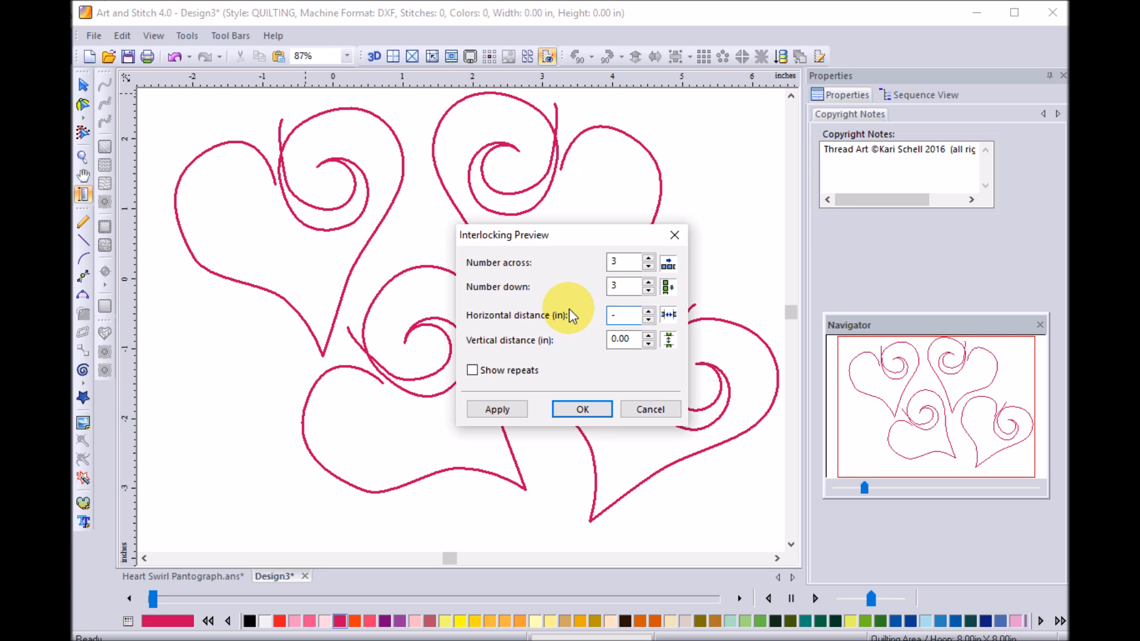
{"action": "type", "text": "-1.5"}
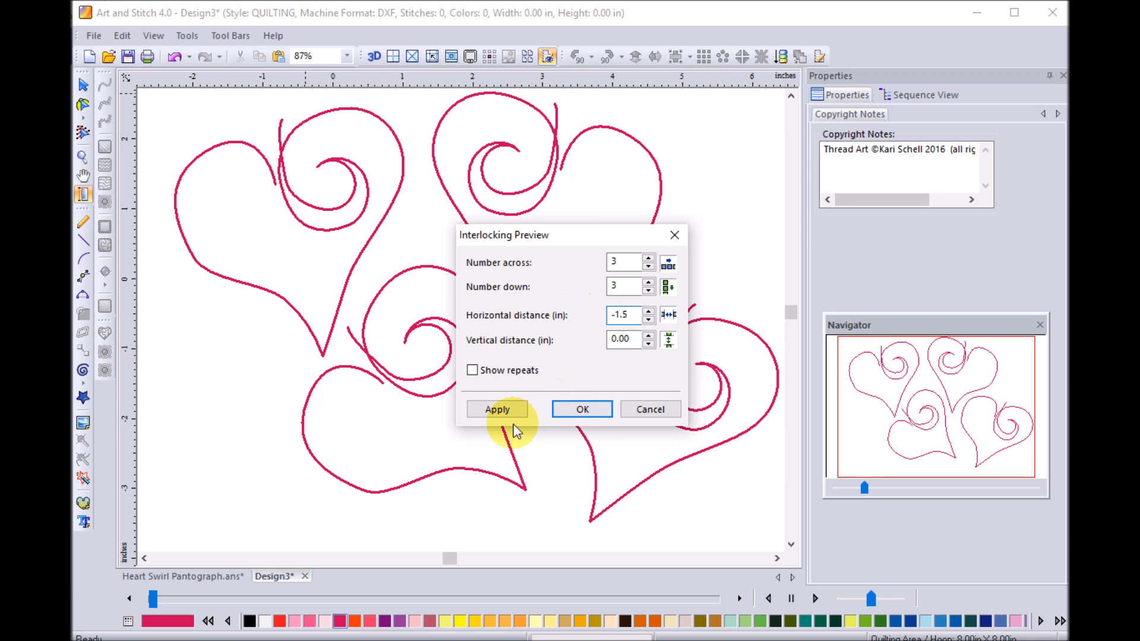
{"action": "left_click", "coordinate": [497, 410]}
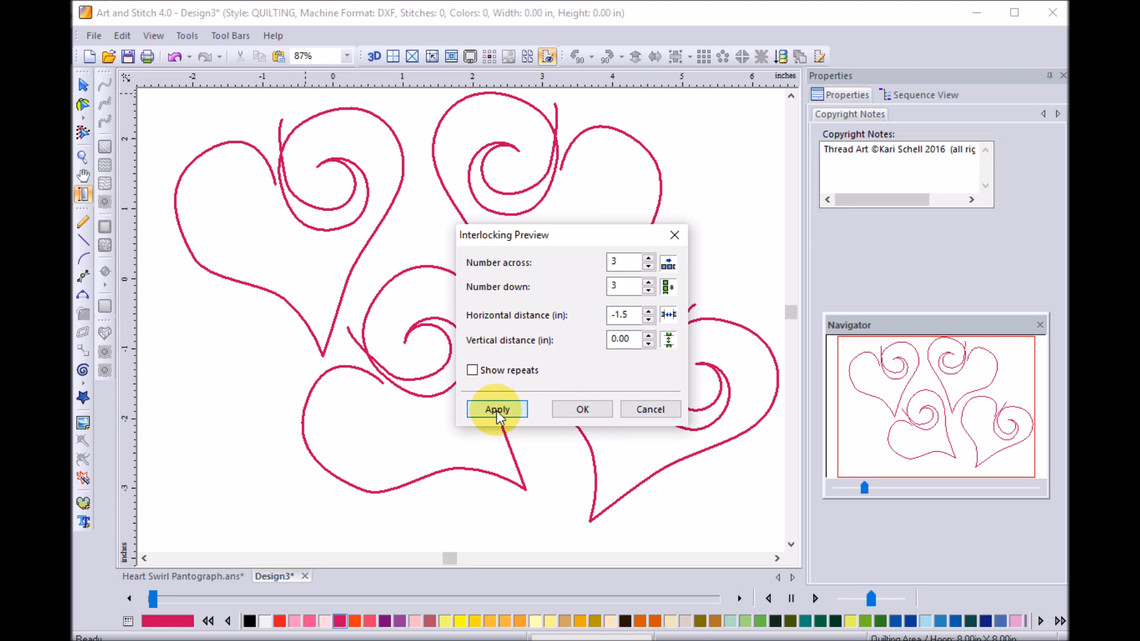
{"action": "left_click", "coordinate": [582, 408]}
Turn on the interlocking preview to show the repeats around the four hearts
{"action": "left_click", "coordinate": [153, 37]}
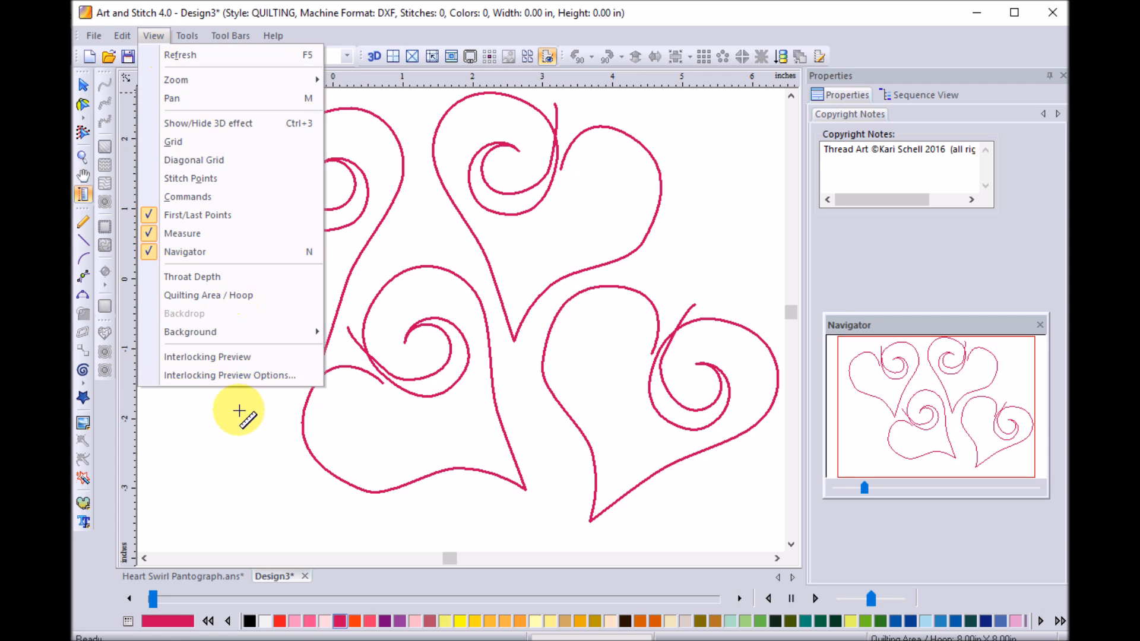
{"action": "left_click", "coordinate": [223, 357]}
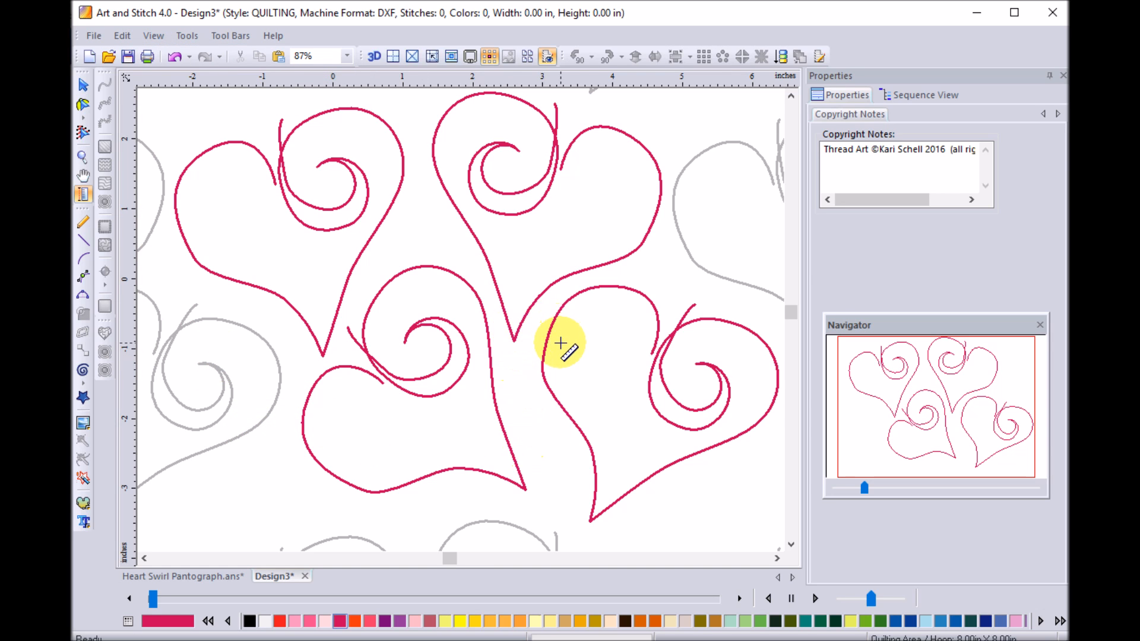
{"action": "scroll", "coordinate": [560, 343], "scroll_direction": "down", "scroll_amount": 2}
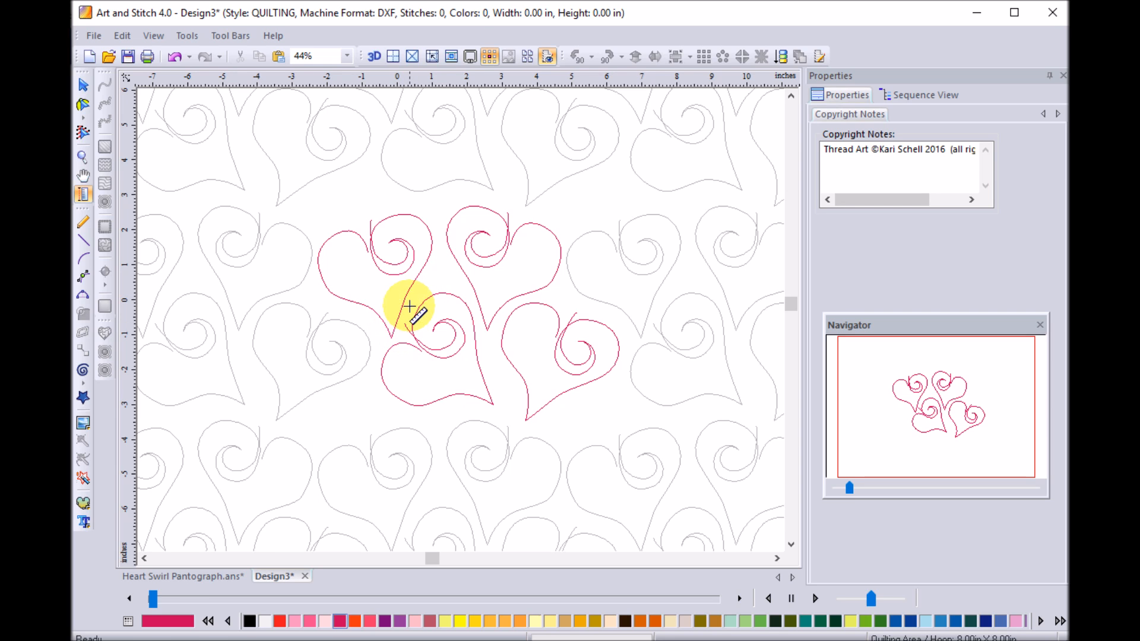
Move the lower-left heart slightly down and to the right within the layout
{"action": "left_click", "coordinate": [83, 85]}
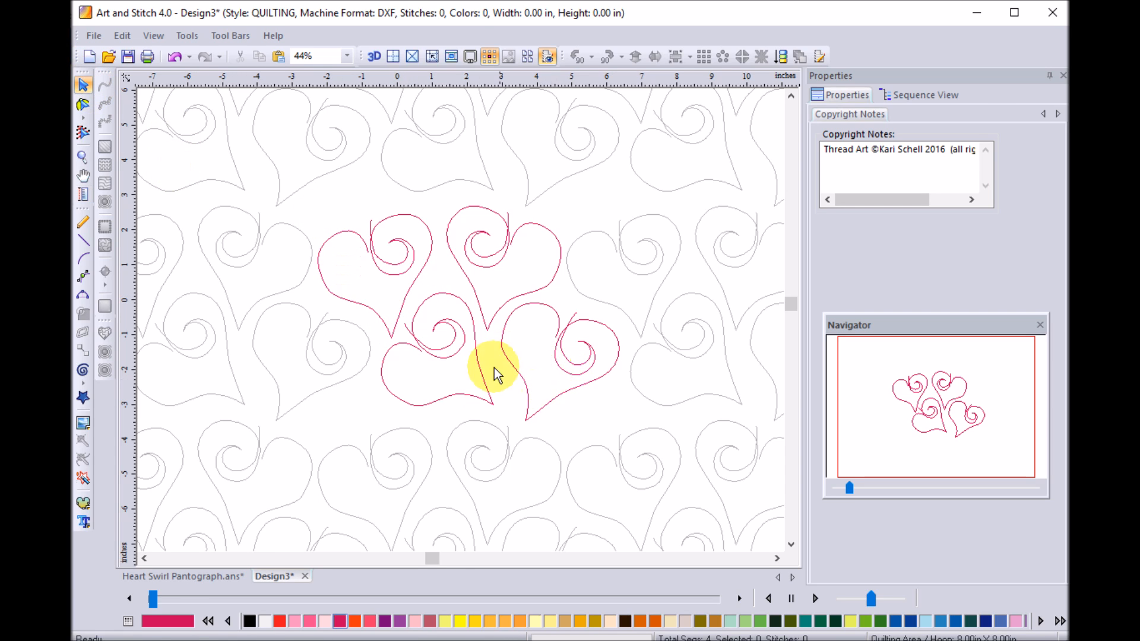
{"action": "left_click", "coordinate": [442, 348]}
{"action": "left_click_drag", "start_coordinate": [442, 351], "coordinate": [449, 363]}
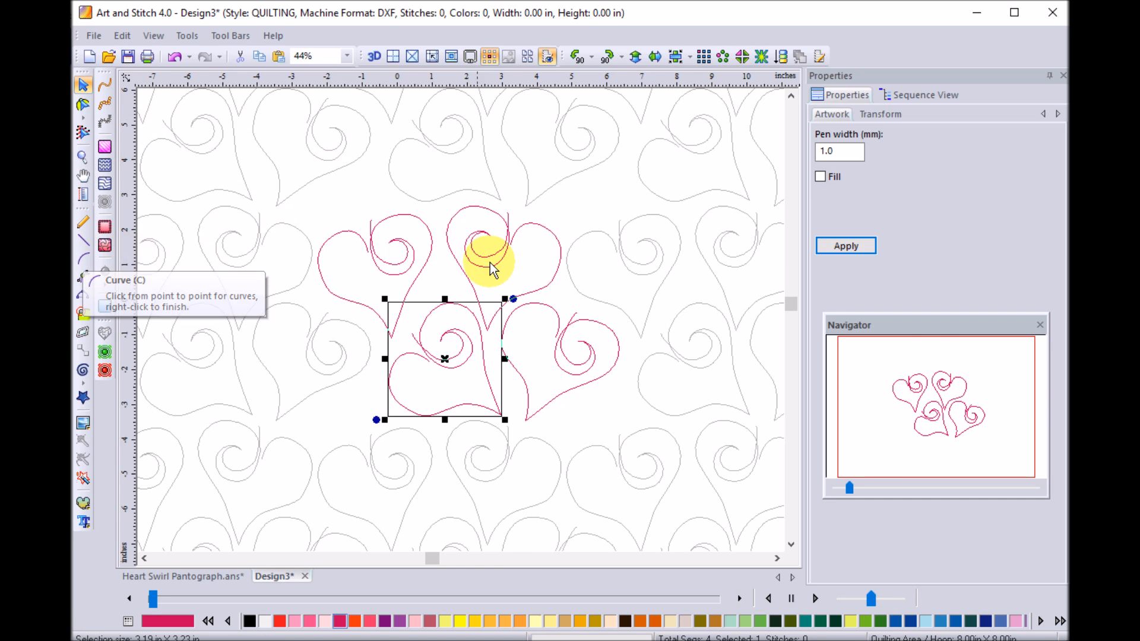
Extend the original heart's loose swirl end with a curve echoing its right side down to the lower-left heart's notch end
{"action": "scroll", "coordinate": [489, 261], "scroll_direction": "up", "scroll_amount": 1}
{"action": "left_click", "coordinate": [792, 96]}
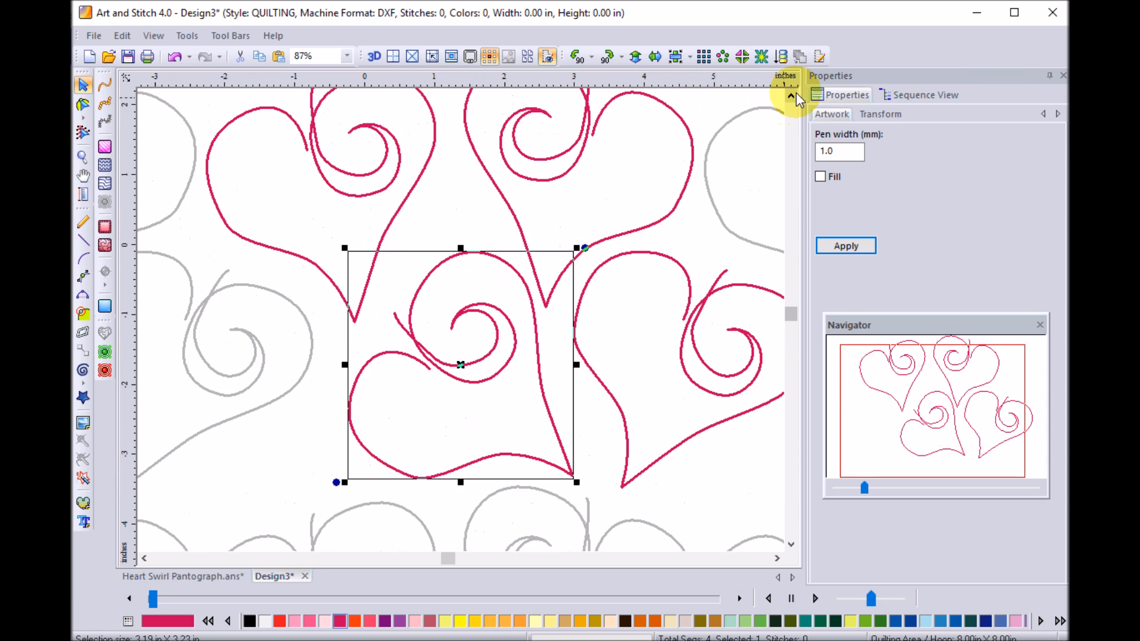
{"action": "left_click", "coordinate": [791, 96]}
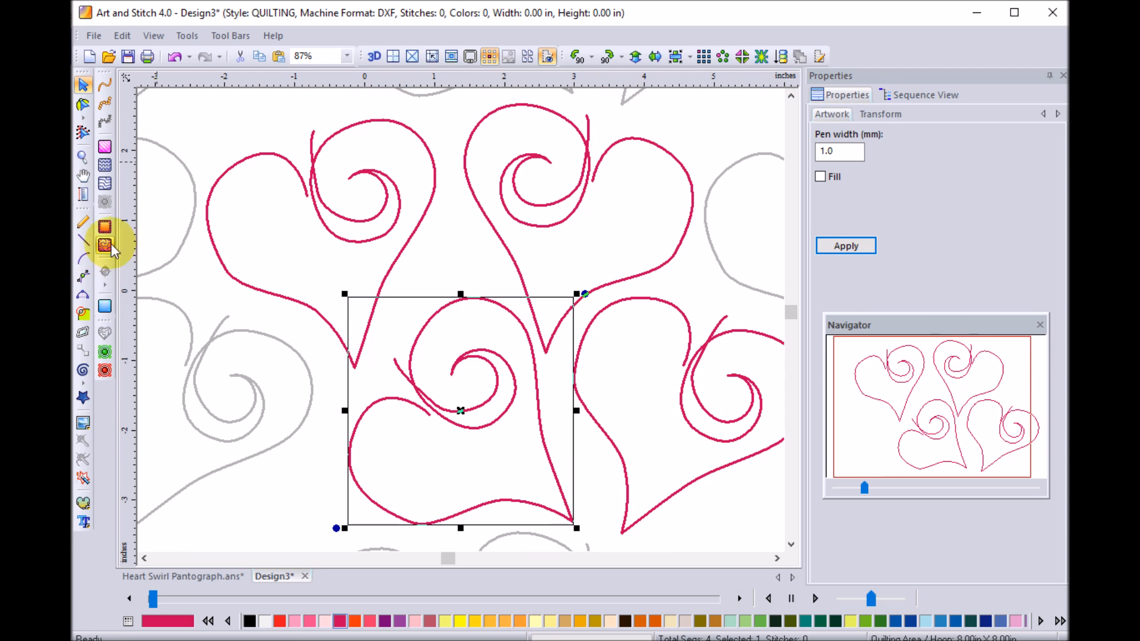
{"action": "left_click", "coordinate": [82, 261]}
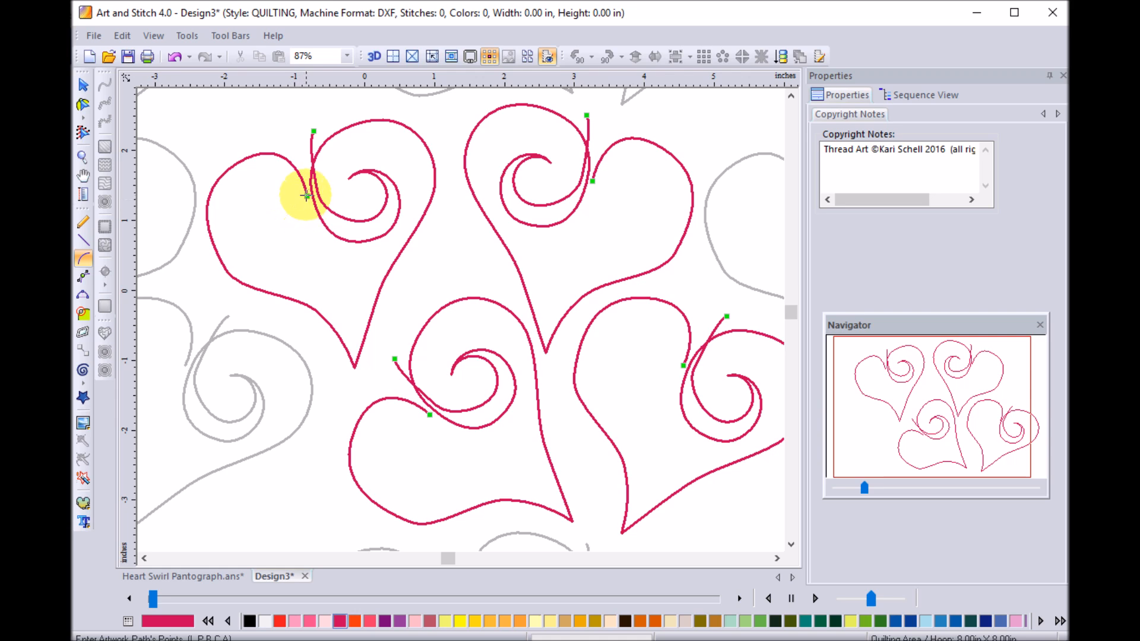
{"action": "left_click", "coordinate": [314, 130]}
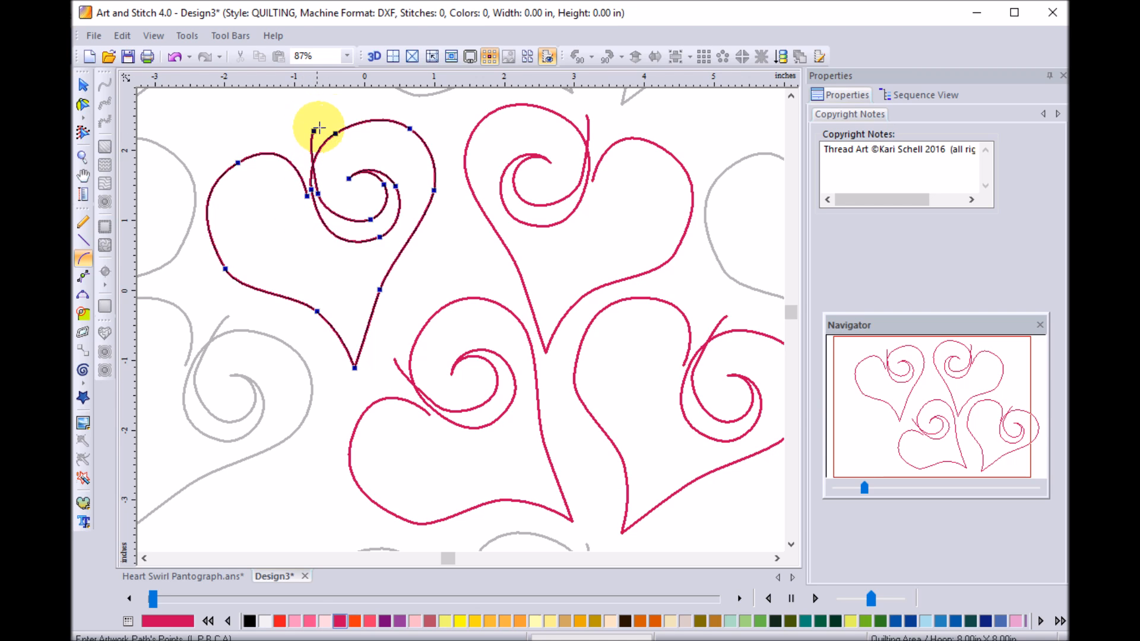
{"action": "left_click", "coordinate": [391, 103]}
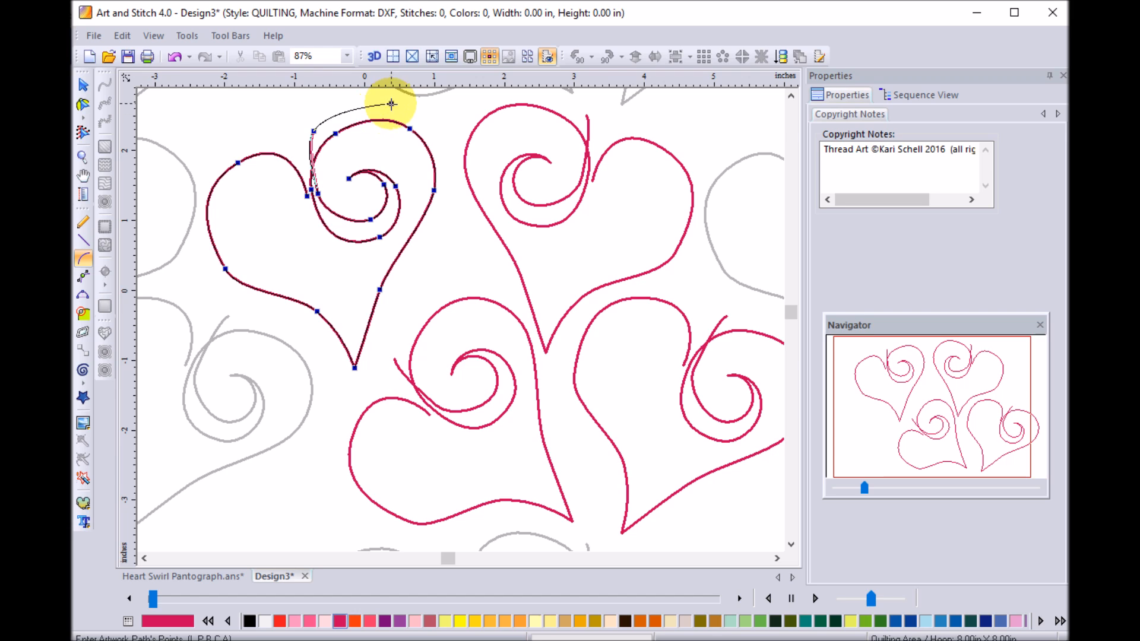
{"action": "left_click", "coordinate": [450, 194]}
{"action": "left_click", "coordinate": [384, 320]}
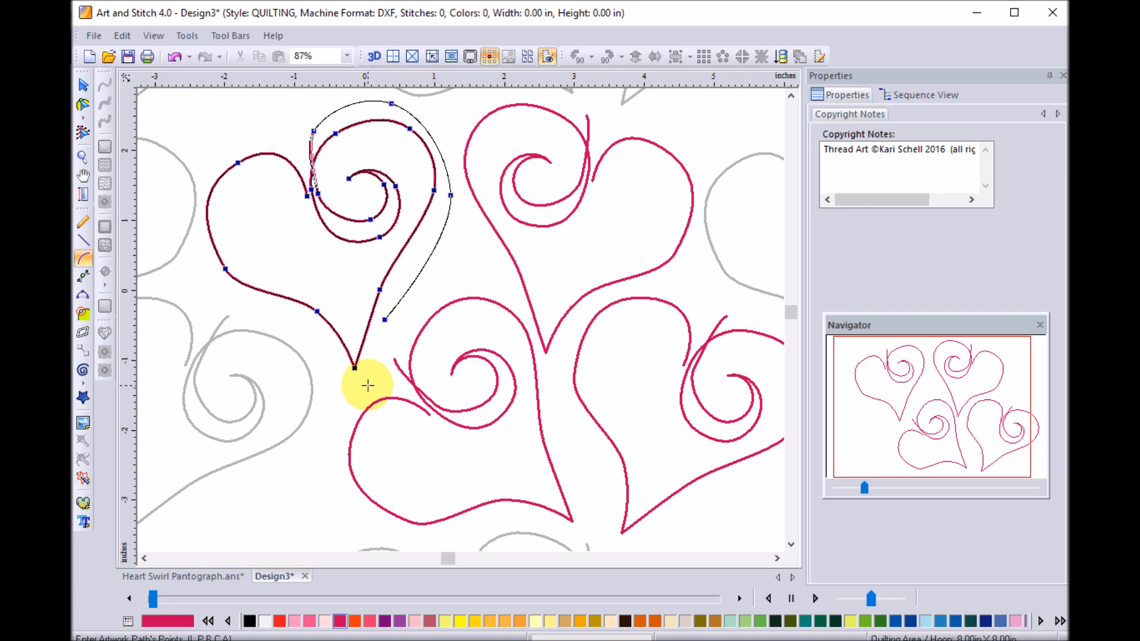
{"action": "left_click", "coordinate": [381, 383]}
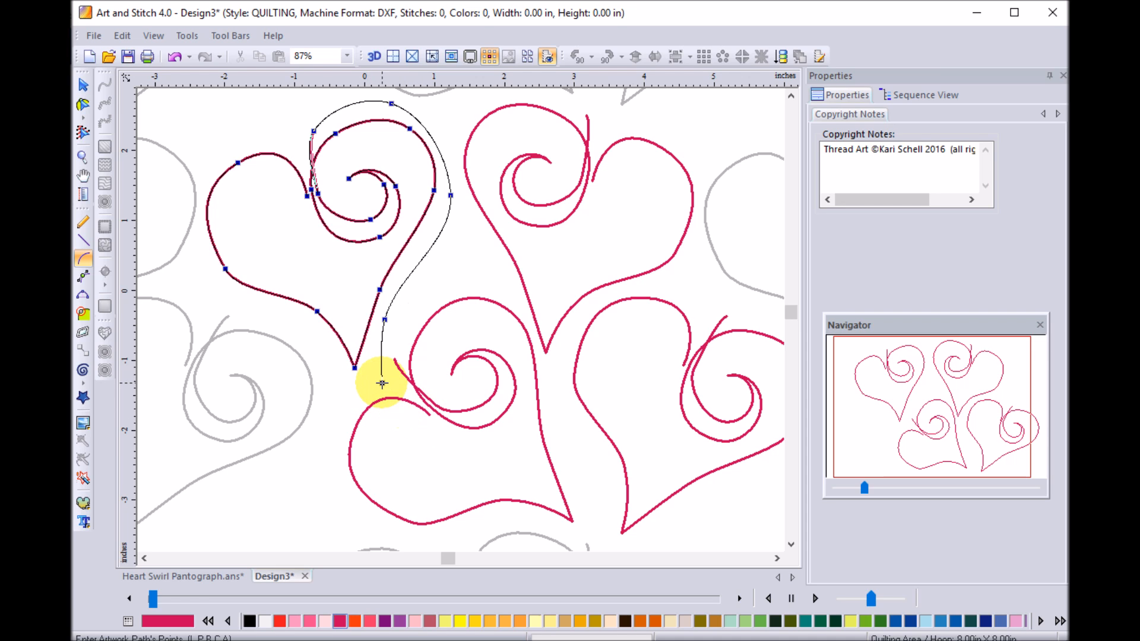
{"action": "left_click", "coordinate": [425, 415]}
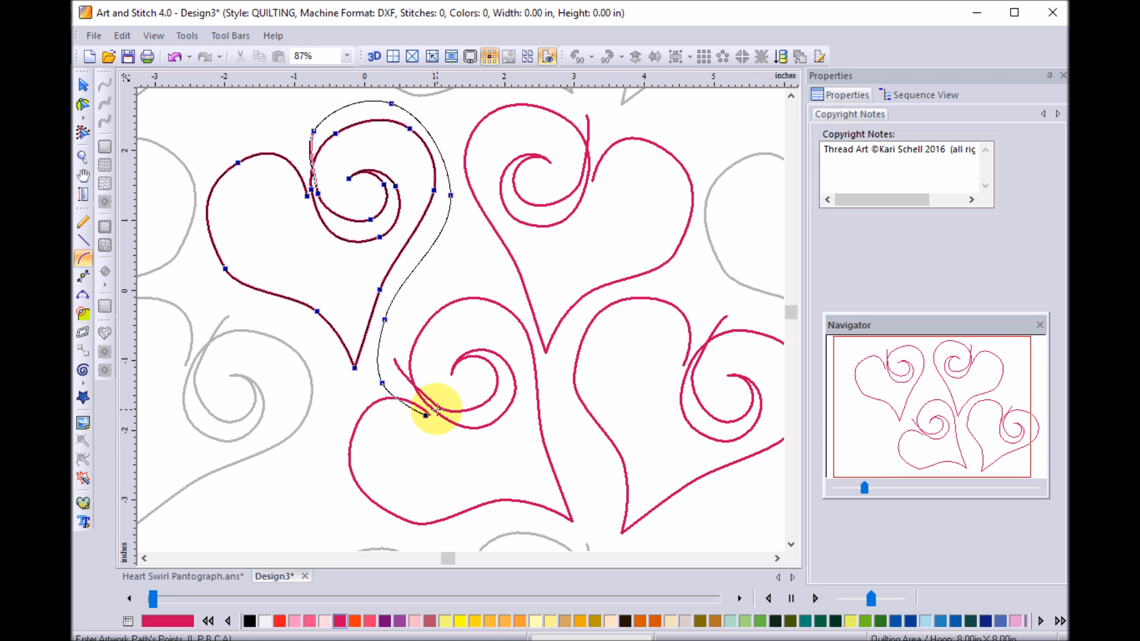
Smooth the echo line's upper-left bend by adjusting the curve handle at its corner point
{"action": "left_click", "coordinate": [85, 108]}
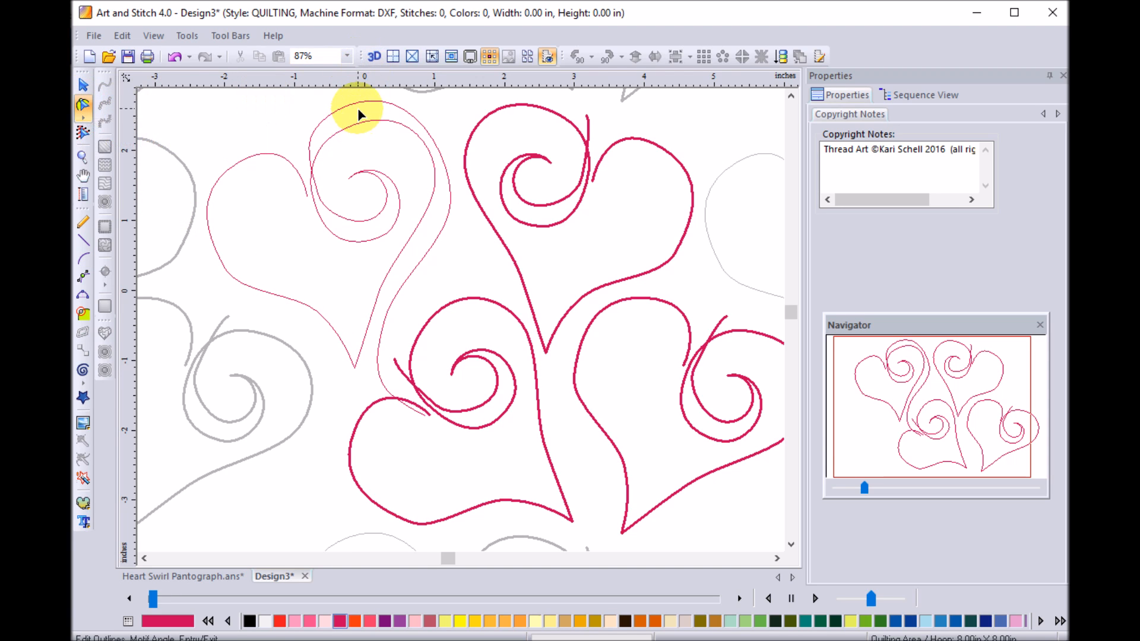
{"action": "left_click", "coordinate": [361, 99]}
{"action": "left_click", "coordinate": [311, 130]}
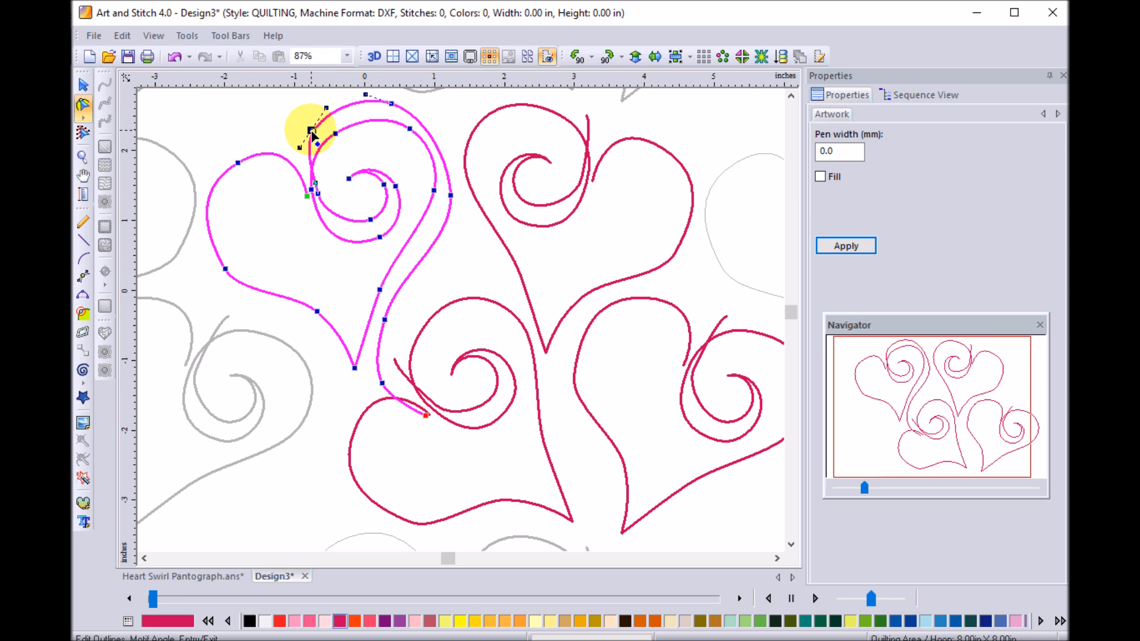
{"action": "left_click_drag", "start_coordinate": [326, 108], "coordinate": [335, 102]}
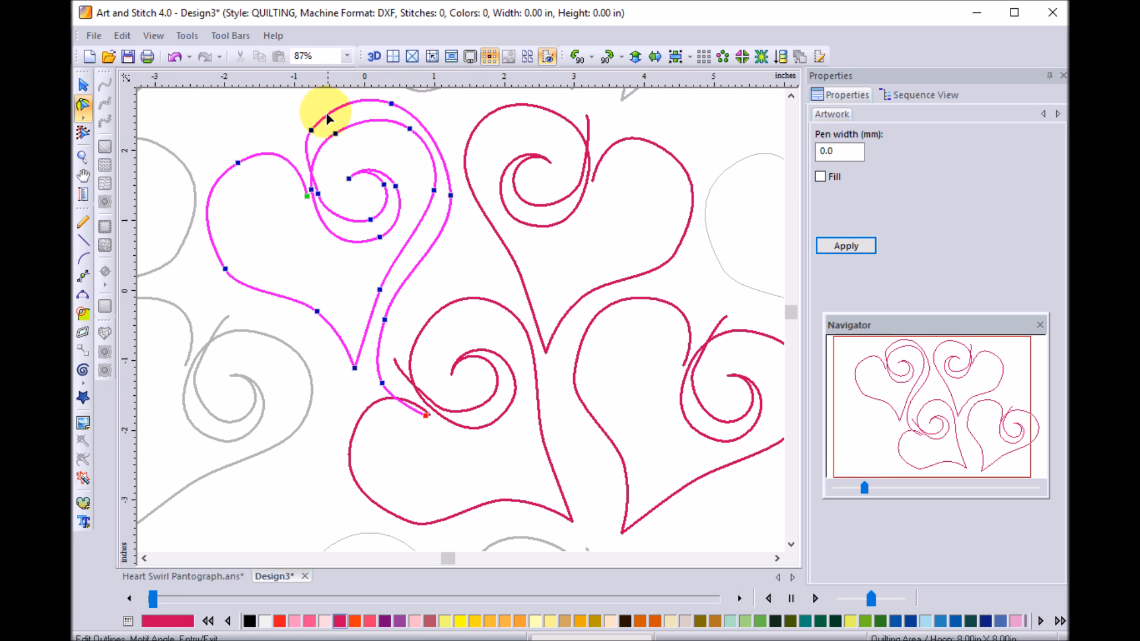
Delete the extra swirl point near the original heart's notch, smooth the inner swirl curve, and shift the notch end left
{"action": "left_click", "coordinate": [319, 195]}
{"action": "right_click", "coordinate": [318, 194]}
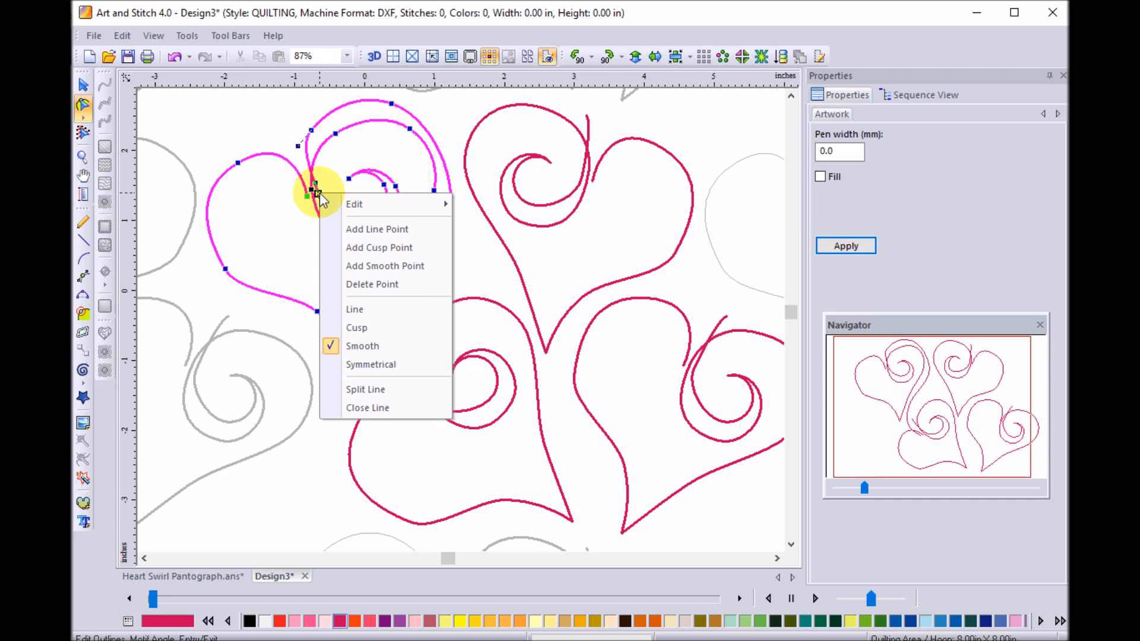
{"action": "left_click", "coordinate": [384, 285]}
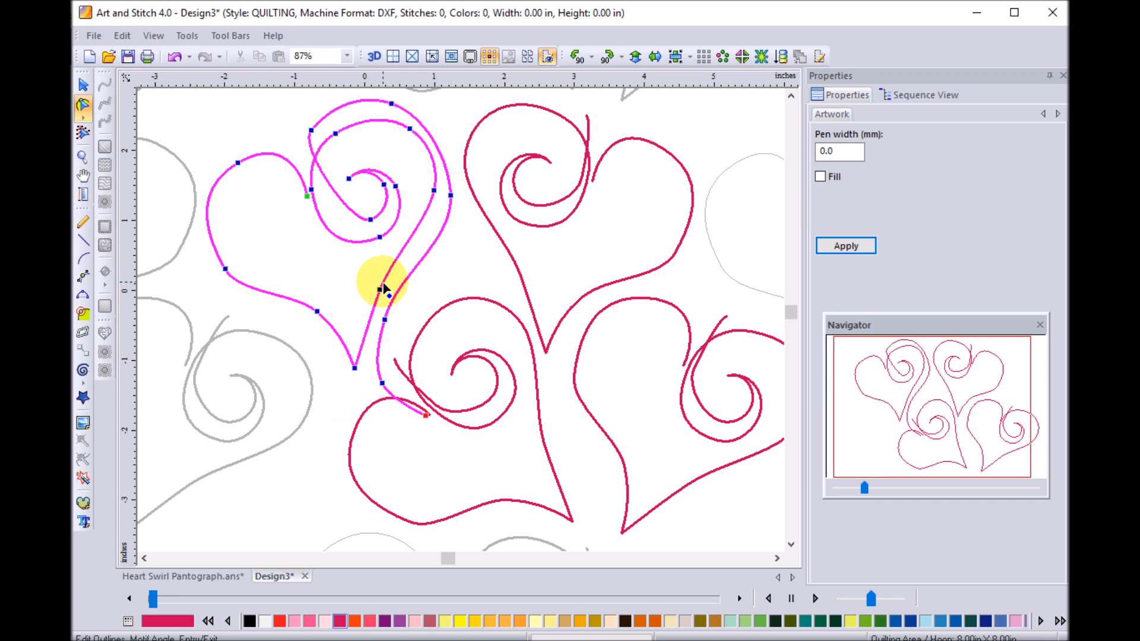
{"action": "left_click_drag", "start_coordinate": [370, 224], "coordinate": [296, 212]}
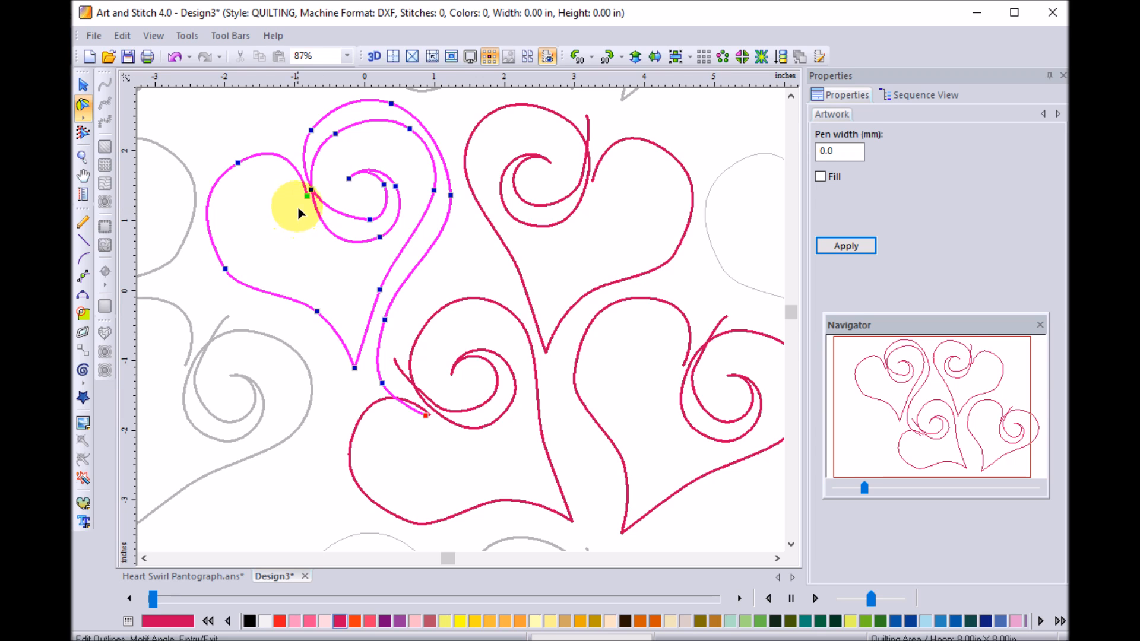
{"action": "left_click_drag", "start_coordinate": [369, 220], "coordinate": [360, 224]}
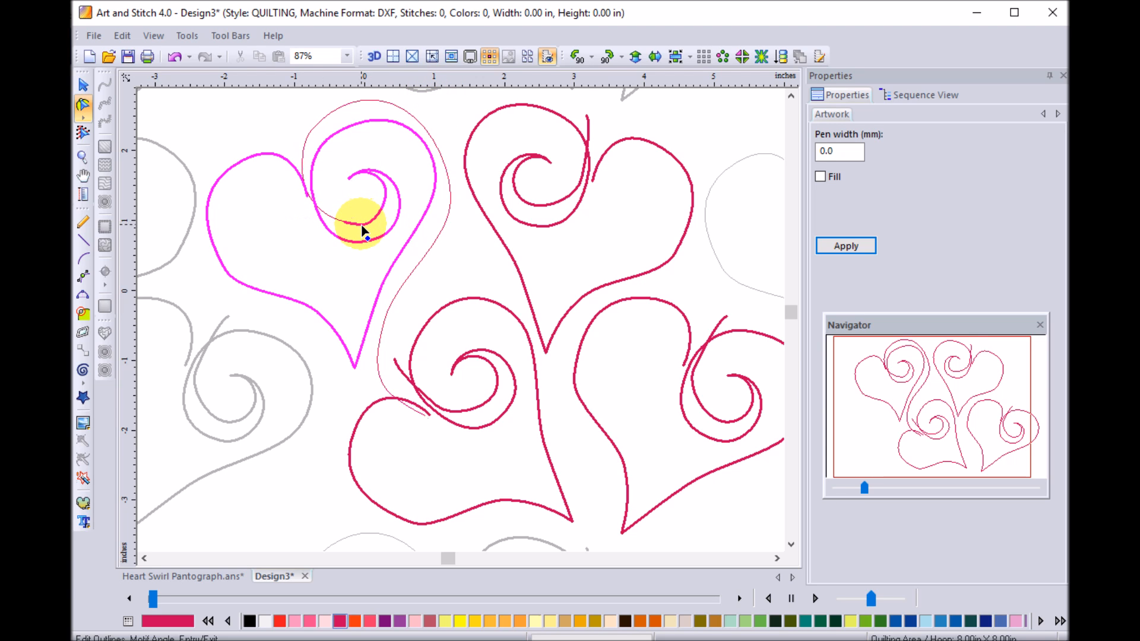
{"action": "left_click_drag", "start_coordinate": [300, 202], "coordinate": [301, 206]}
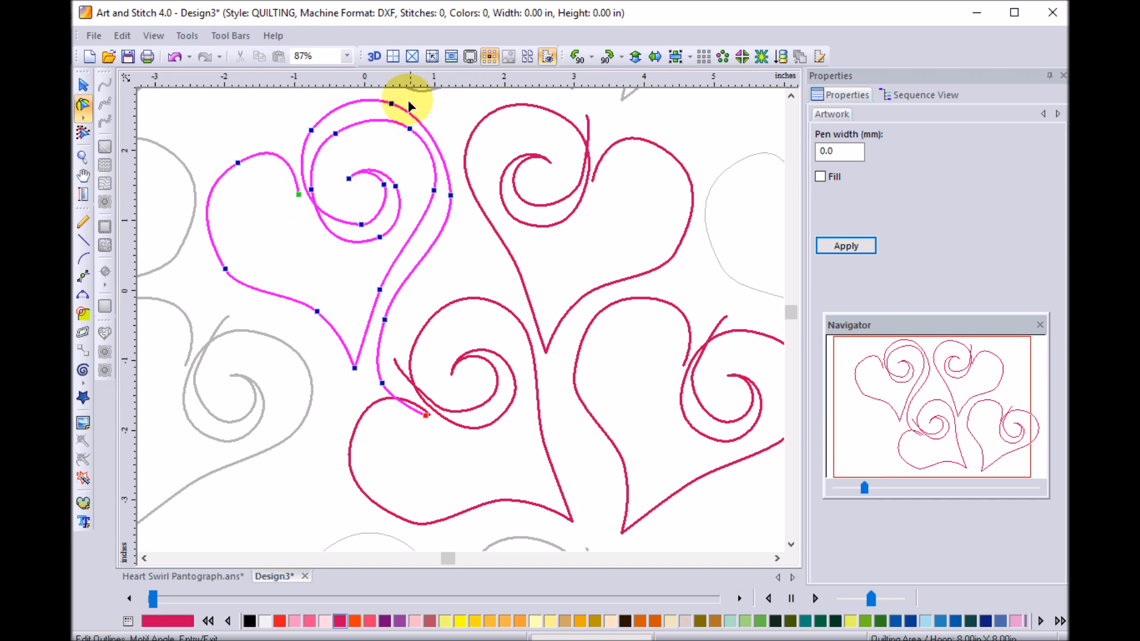
Reposition the echo line's top and right-hand points so the line runs evenly around the original heart's lobe
{"action": "left_click", "coordinate": [428, 177]}
{"action": "left_click", "coordinate": [450, 200]}
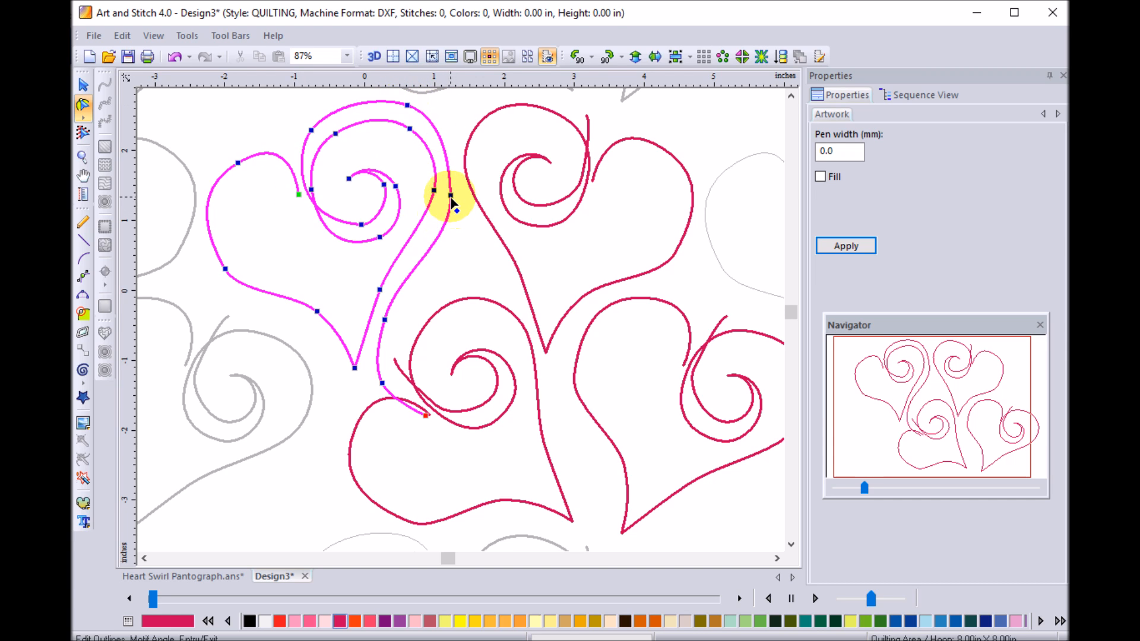
{"action": "left_click_drag", "start_coordinate": [455, 202], "coordinate": [456, 203]}
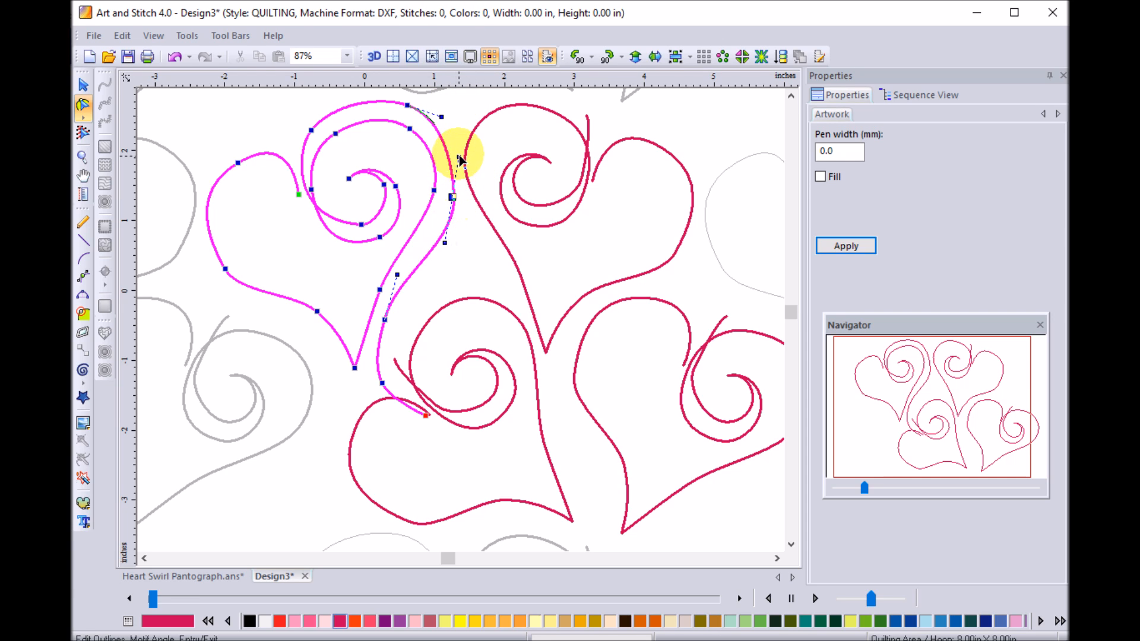
{"action": "left_click_drag", "start_coordinate": [456, 151], "coordinate": [456, 151]}
{"action": "left_click_drag", "start_coordinate": [450, 200], "coordinate": [448, 197]}
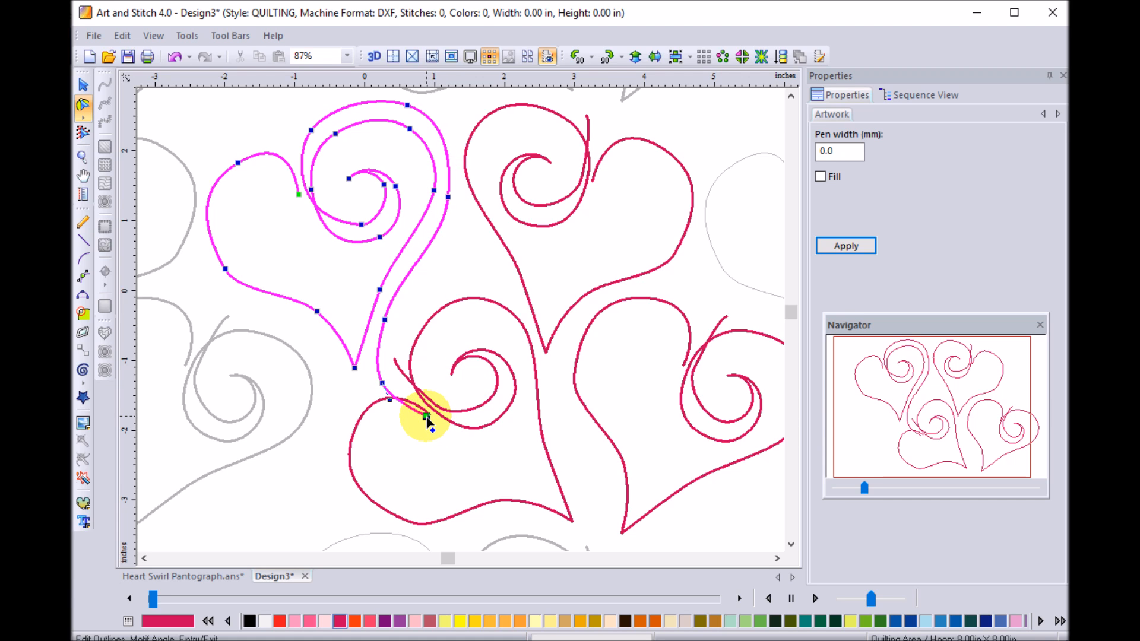
Join the echo line's end to the lower-left heart's notch end, then reshape the connection and that heart's left lobe
{"action": "left_click_drag", "start_coordinate": [430, 416], "coordinate": [430, 415]}
{"action": "left_click", "coordinate": [429, 416]}
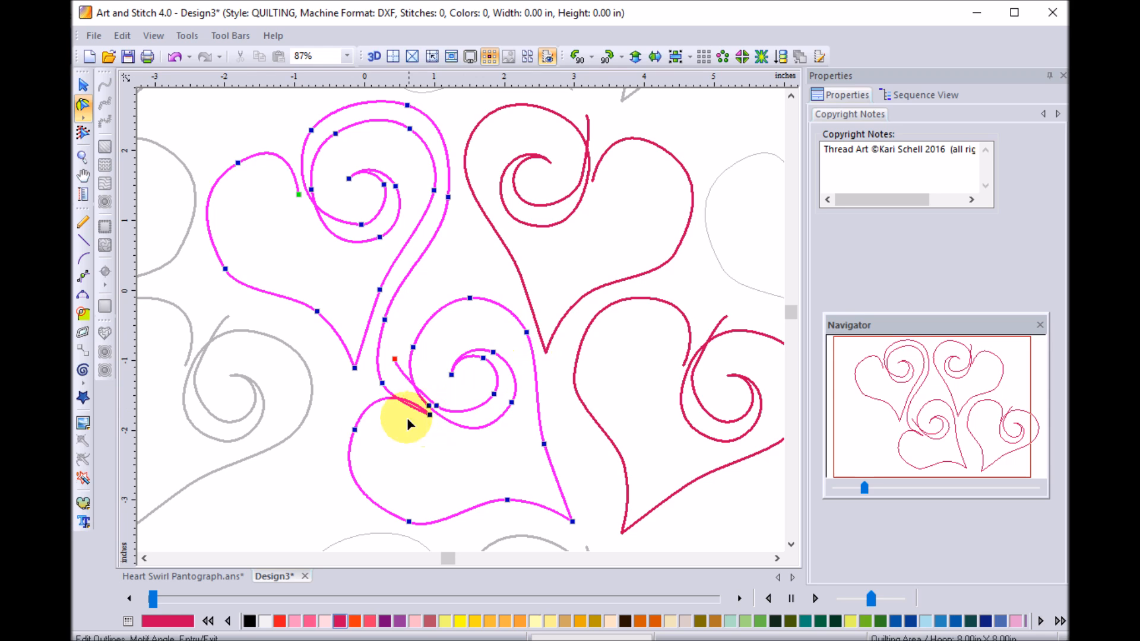
{"action": "left_click_drag", "start_coordinate": [354, 432], "coordinate": [380, 373]}
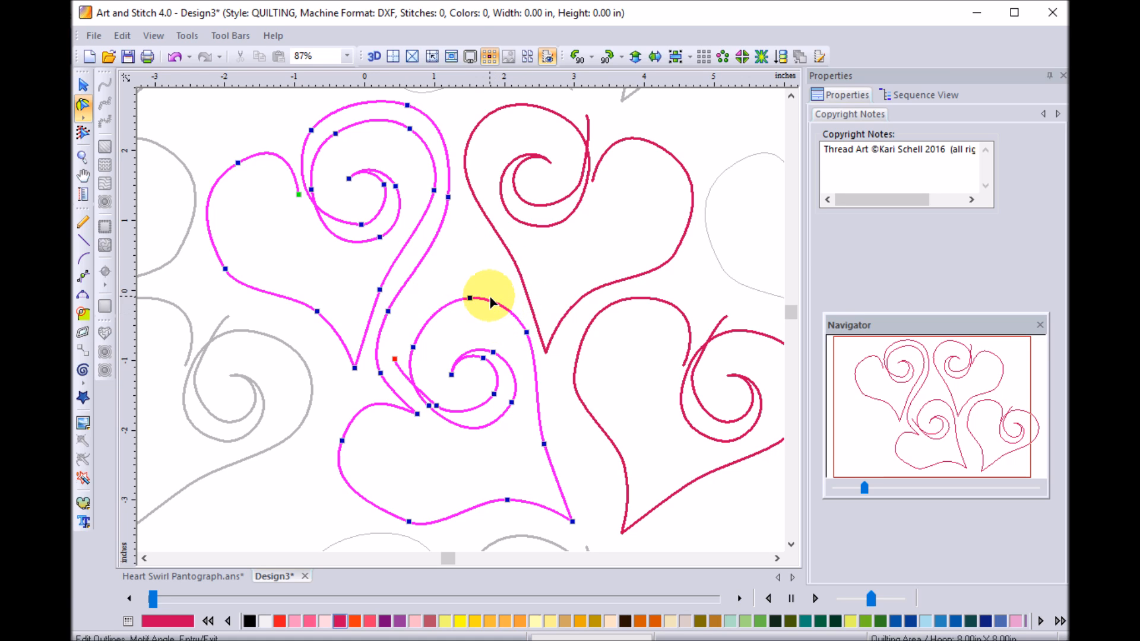
Draw a curved echo line from the lower-left heart's swirl end over its lobe, then up and around the upper-right heart's swirl lobe
{"action": "left_click", "coordinate": [84, 259]}
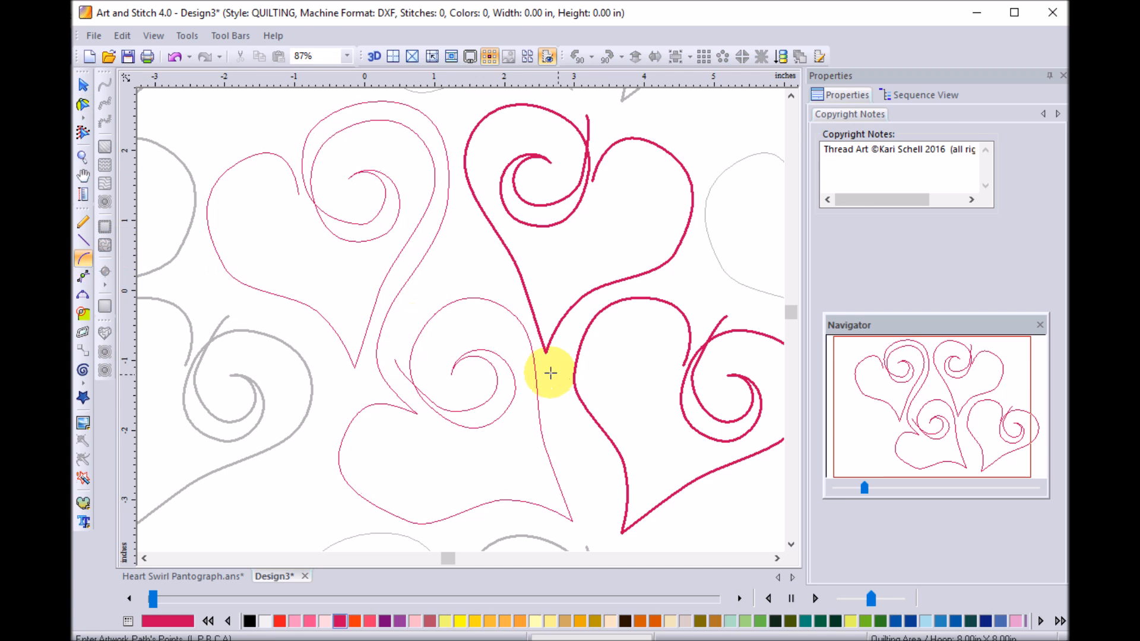
{"action": "left_click", "coordinate": [394, 357]}
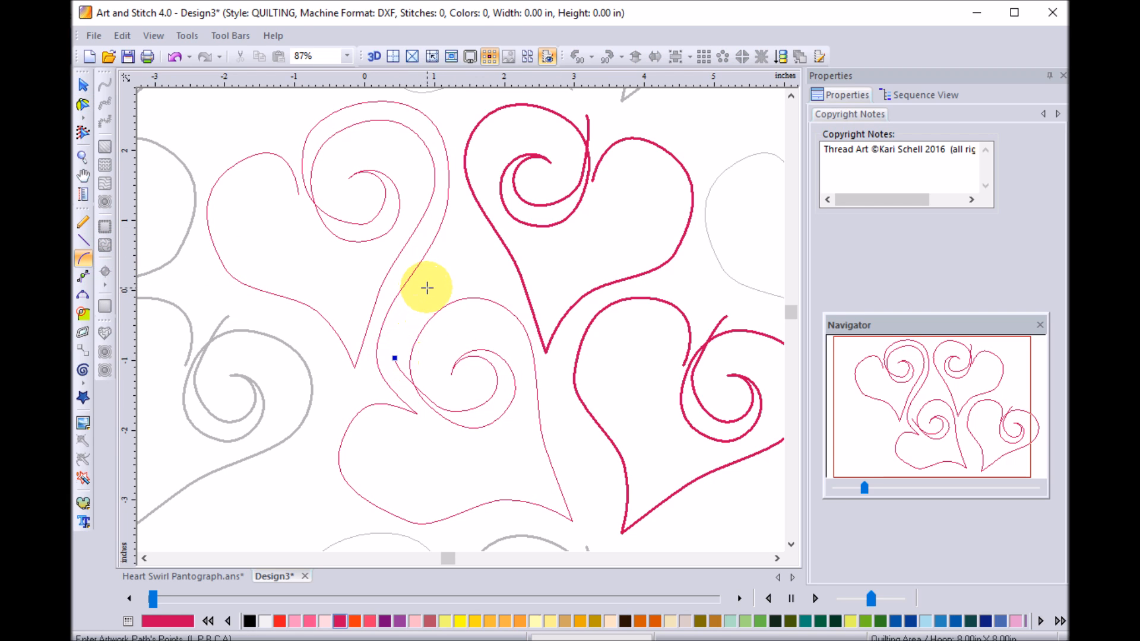
{"action": "left_click", "coordinate": [426, 288]}
{"action": "left_click", "coordinate": [493, 276]}
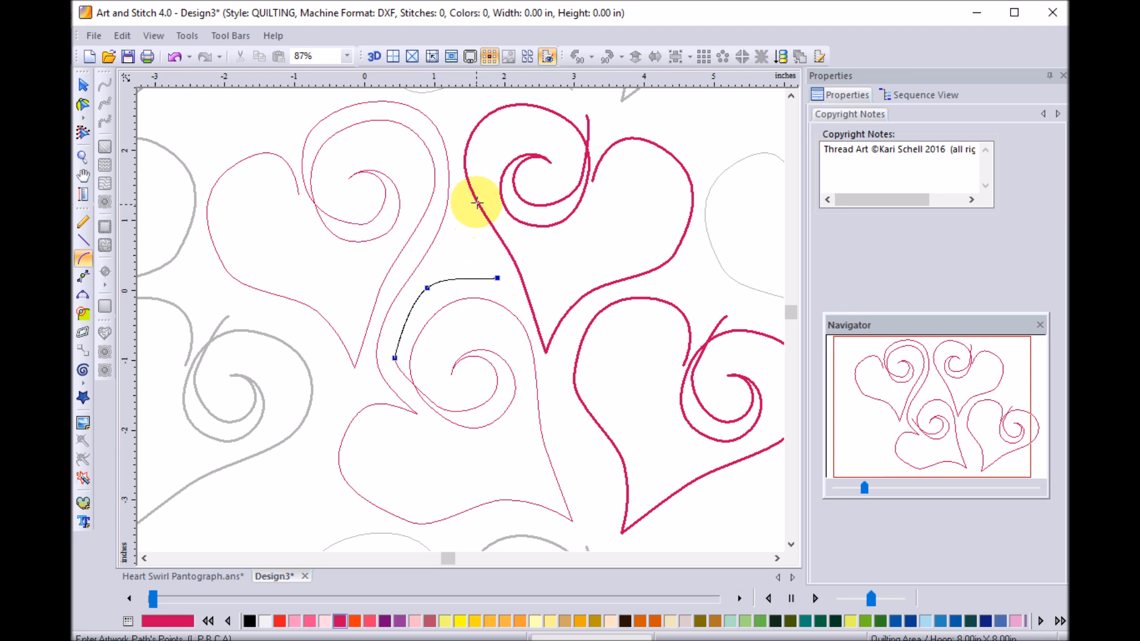
{"action": "left_click", "coordinate": [460, 213]}
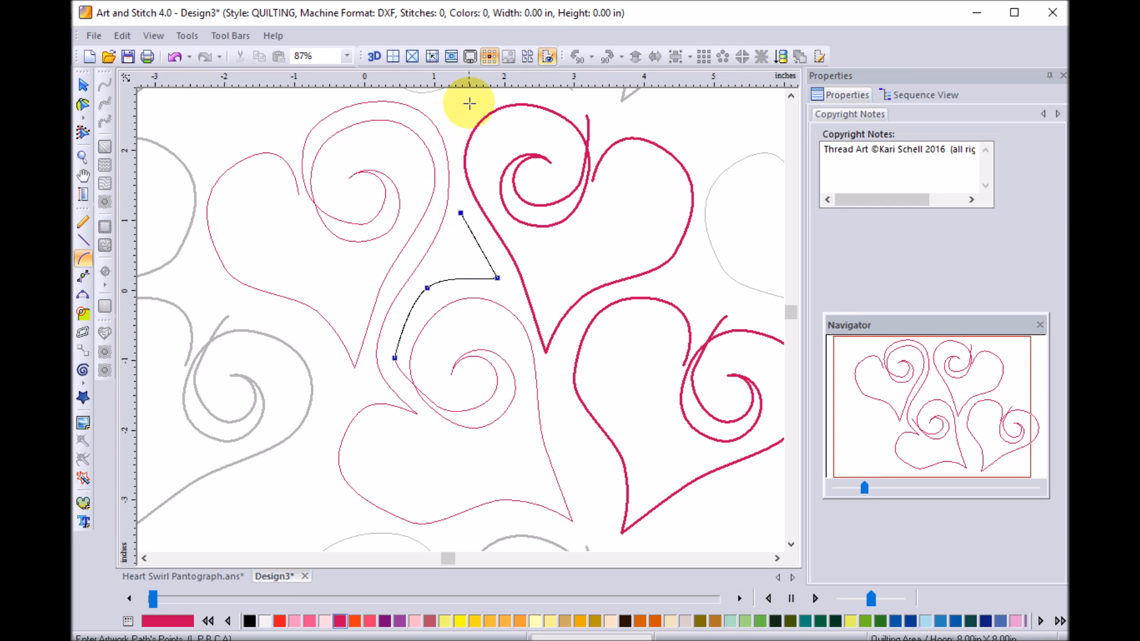
{"action": "left_click", "coordinate": [468, 98]}
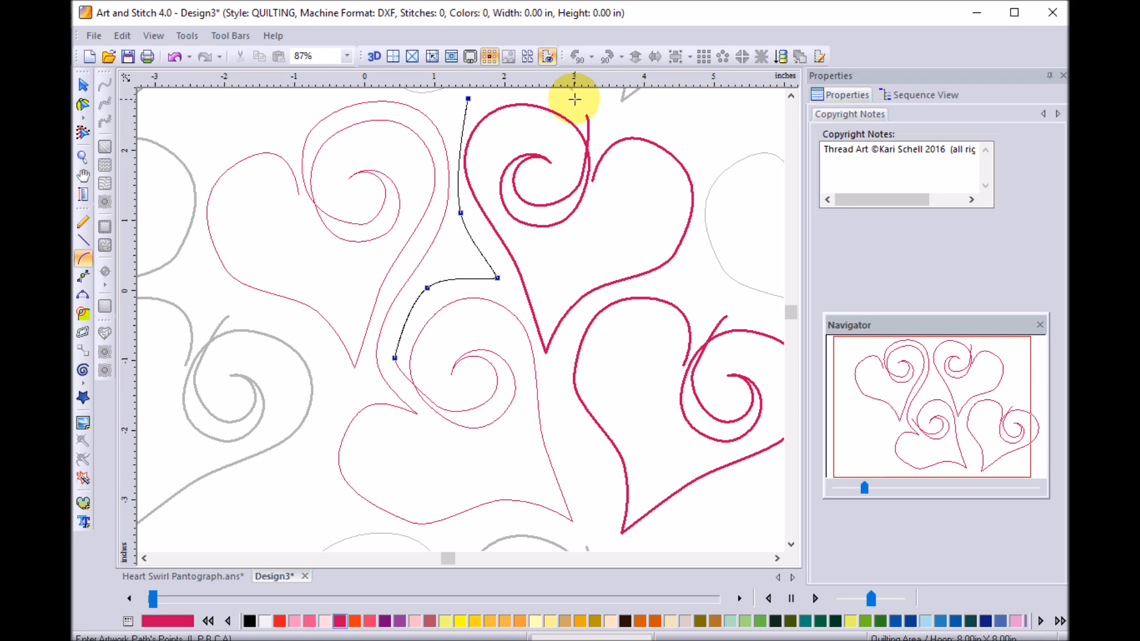
{"action": "left_click", "coordinate": [574, 99]}
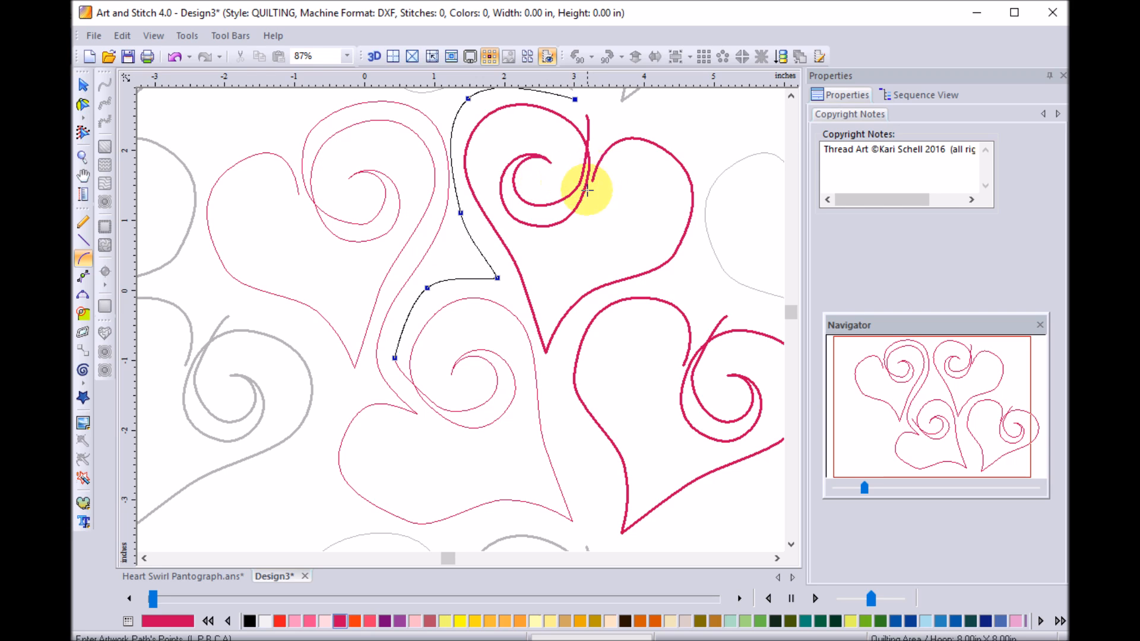
Join the echo line's end to the upper-right heart's outer swirl end and make the joining point smooth
{"action": "left_click", "coordinate": [85, 105]}
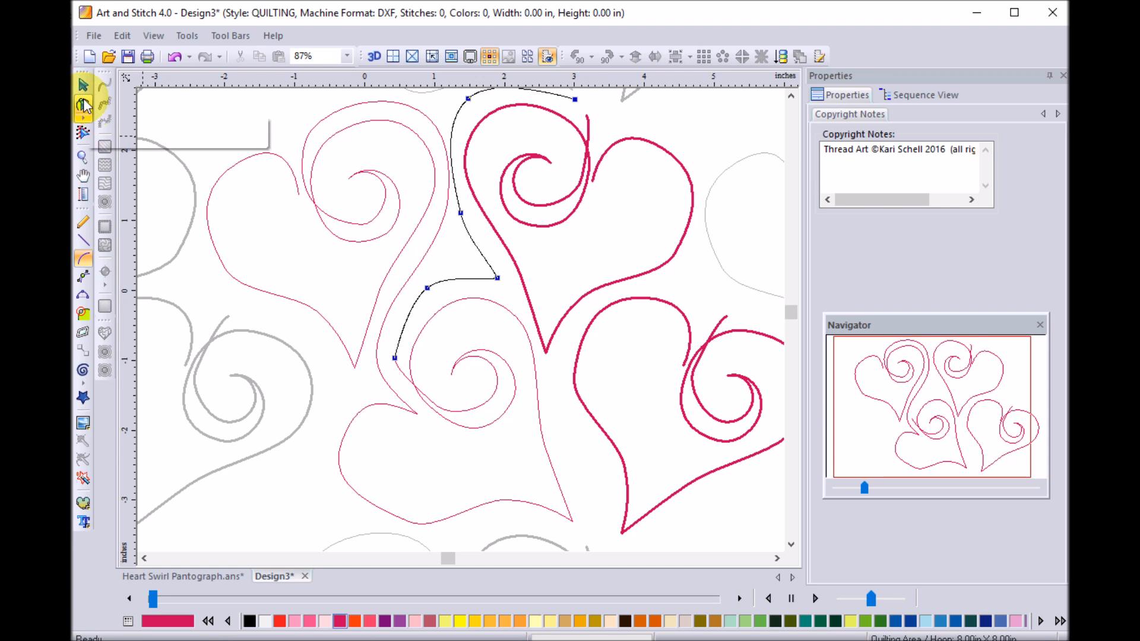
{"action": "left_click", "coordinate": [555, 91]}
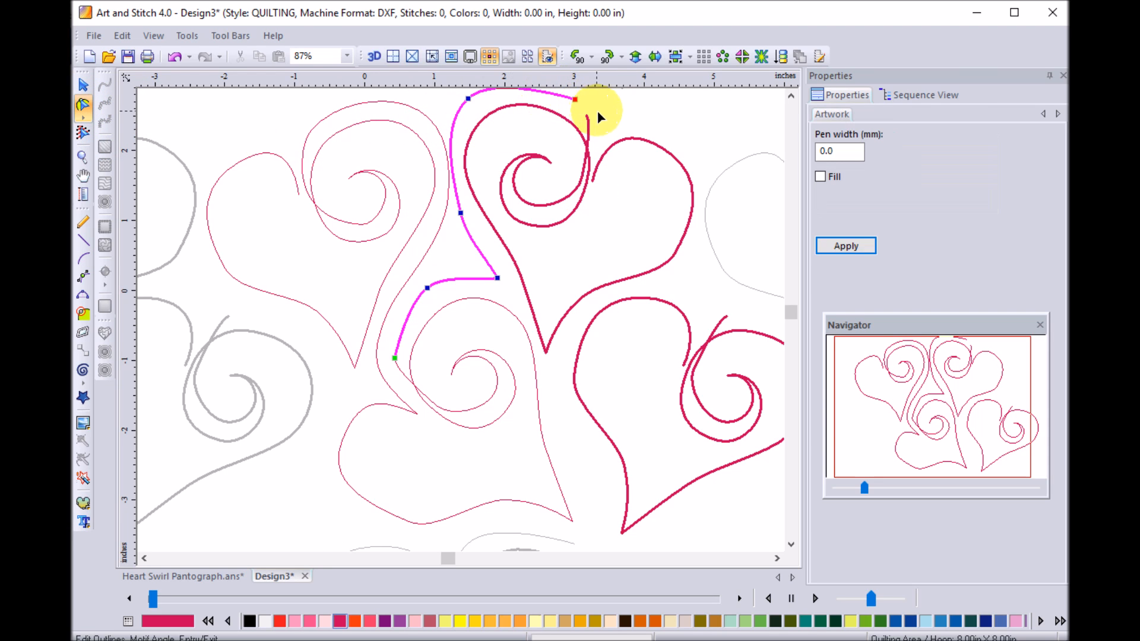
{"action": "left_click_drag", "start_coordinate": [576, 99], "coordinate": [587, 115]}
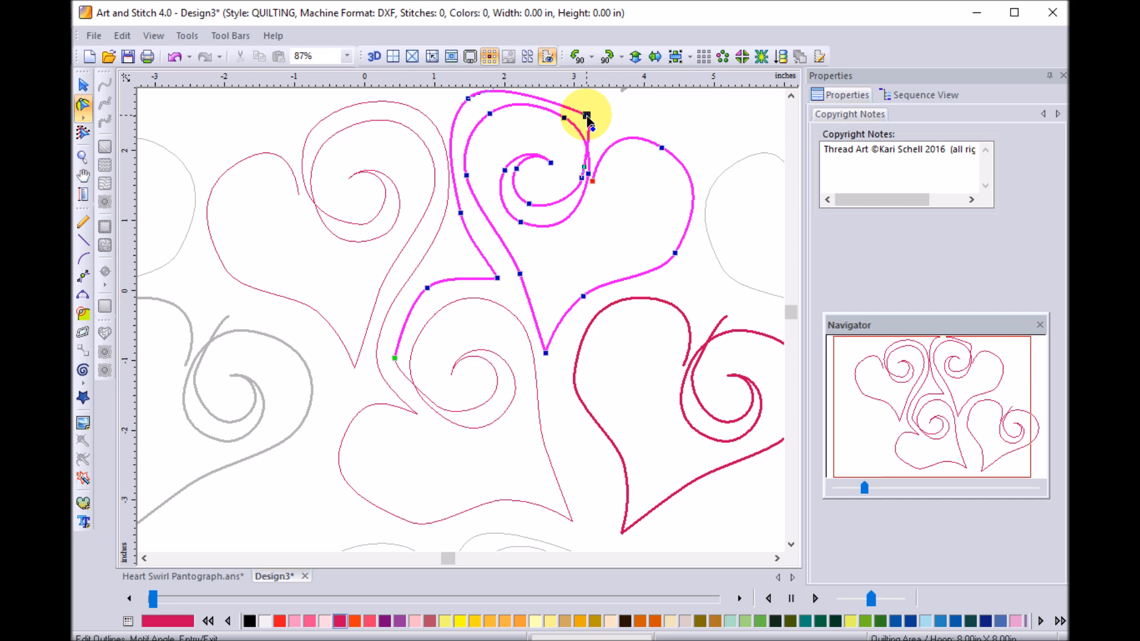
{"action": "right_click", "coordinate": [587, 116]}
{"action": "left_click", "coordinate": [632, 270]}
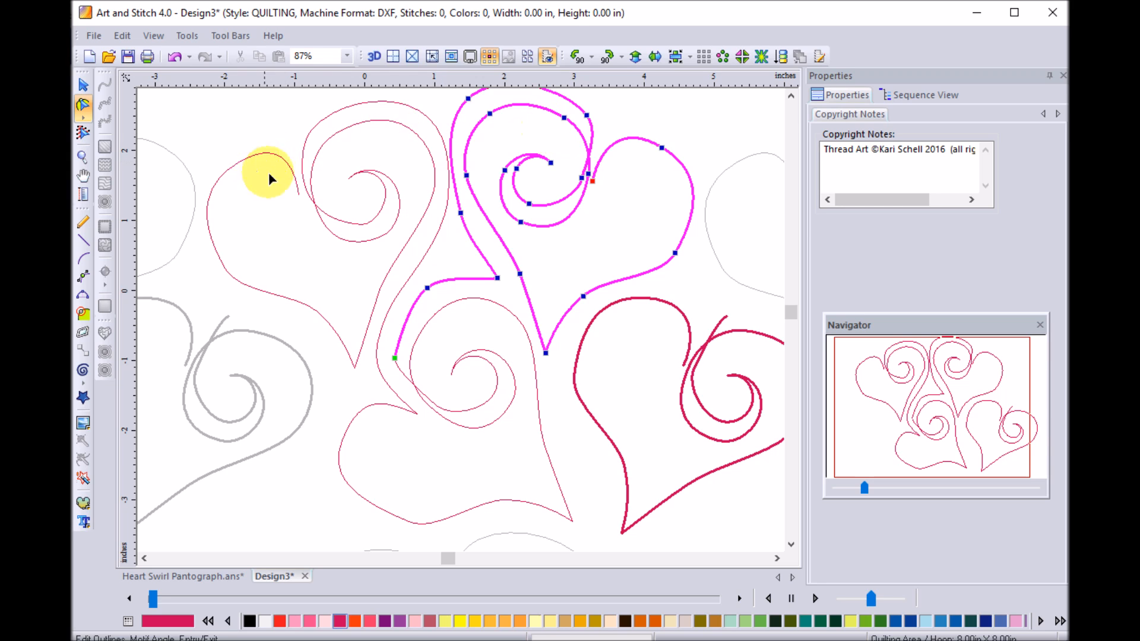
Reposition the echo line's points so it dips deeper between the two hearts and runs evenly around the upper-right heart's swirl lobe
{"action": "left_click_drag", "start_coordinate": [460, 213], "coordinate": [474, 248]}
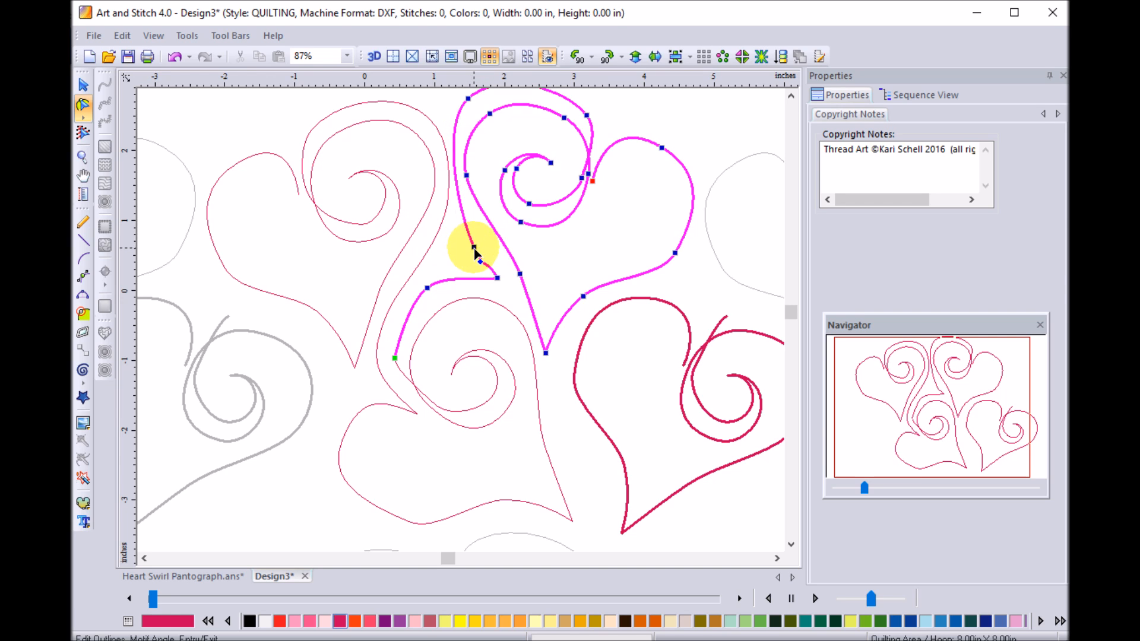
{"action": "mouse_move", "coordinate": [503, 283]}
{"action": "left_mouse_down"}
{"action": "mouse_move", "coordinate": [510, 292]}
{"action": "mouse_move", "coordinate": [479, 245]}
{"action": "mouse_move", "coordinate": [515, 298]}
{"action": "left_mouse_up"}
{"action": "left_click", "coordinate": [509, 290]}
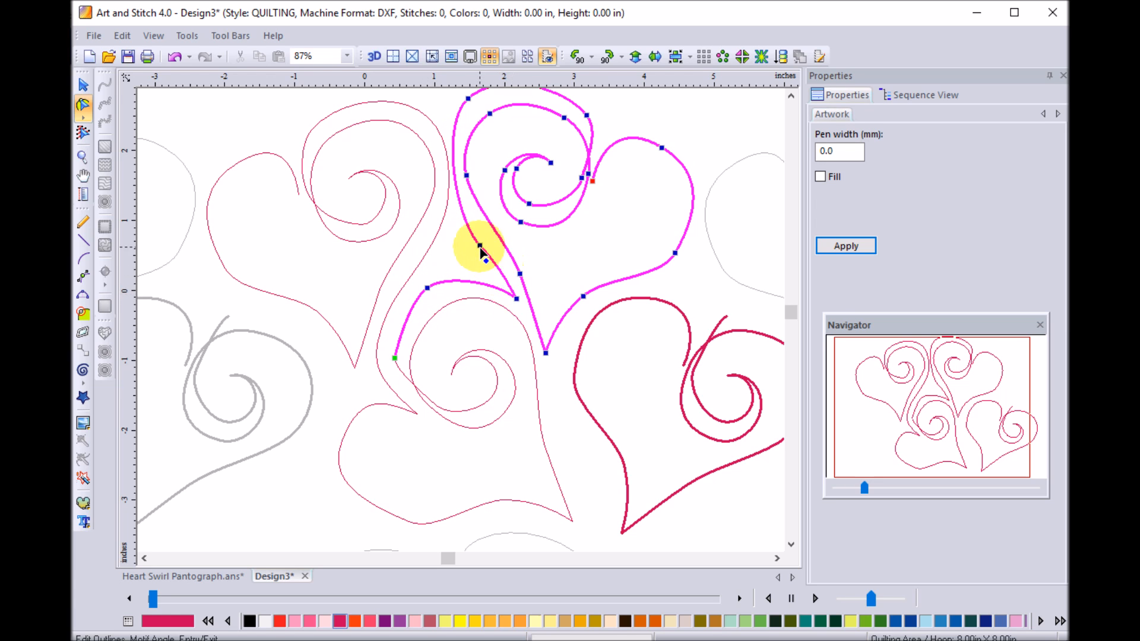
{"action": "left_click_drag", "start_coordinate": [480, 245], "coordinate": [485, 242]}
{"action": "left_click_drag", "start_coordinate": [468, 98], "coordinate": [466, 112]}
{"action": "left_click_drag", "start_coordinate": [587, 115], "coordinate": [587, 120]}
{"action": "left_click_drag", "start_coordinate": [466, 111], "coordinate": [467, 100]}
{"action": "left_click_drag", "start_coordinate": [428, 288], "coordinate": [430, 295]}
Join the echo line's start to the lower-left heart's swirl end, smooth the joining point, and adjust the adjacent swirl curve
{"action": "right_click", "coordinate": [397, 359]}
{"action": "left_click", "coordinate": [449, 514]}
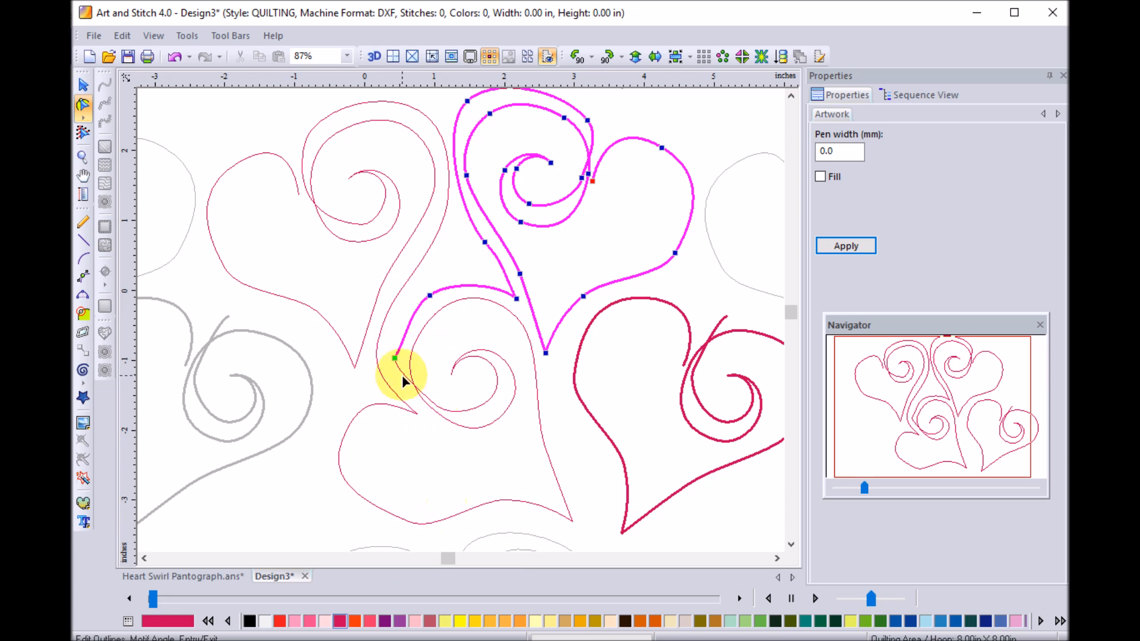
{"action": "left_click", "coordinate": [411, 369]}
{"action": "left_click_drag", "start_coordinate": [398, 361], "coordinate": [395, 357]}
{"action": "right_click", "coordinate": [397, 358]}
{"action": "left_click", "coordinate": [445, 515]}
{"action": "left_click_drag", "start_coordinate": [434, 410], "coordinate": [436, 414]}
{"action": "left_click", "coordinate": [437, 415]}
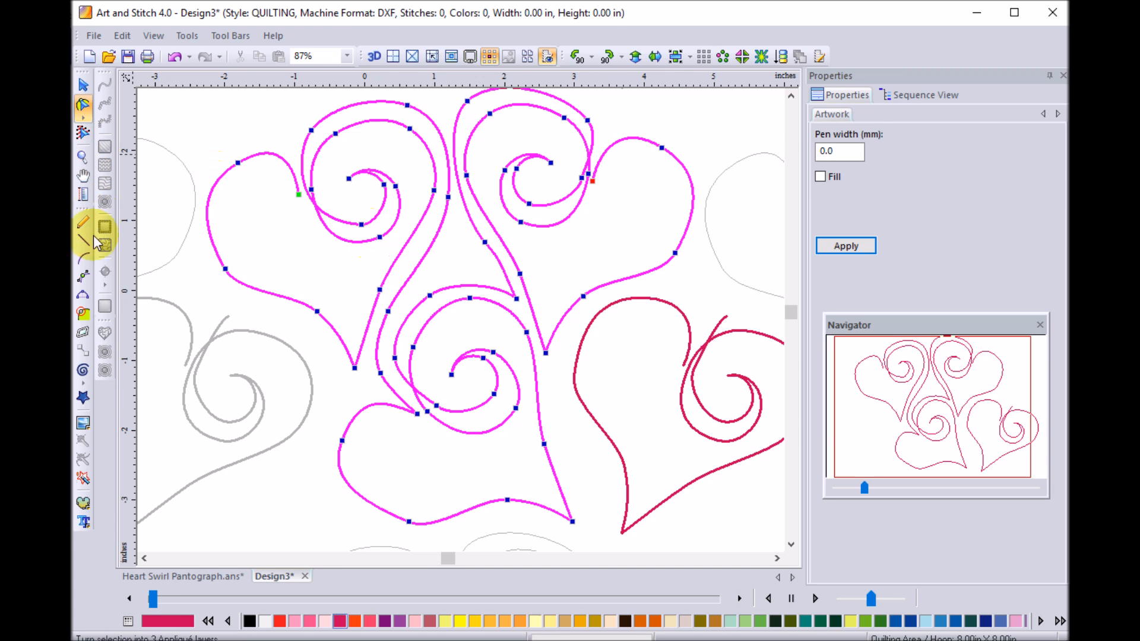
Extend the joined line from the upper-right heart's notch around its right lobe and down to the lower-right heart's notch
{"action": "left_click", "coordinate": [84, 261]}
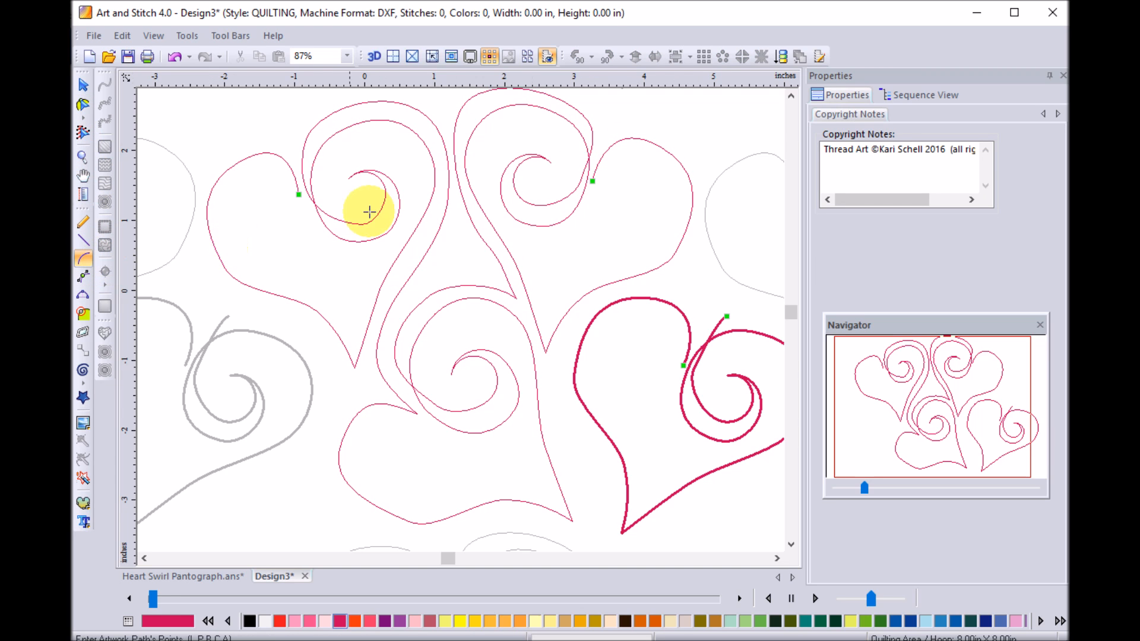
{"action": "left_click", "coordinate": [592, 181]}
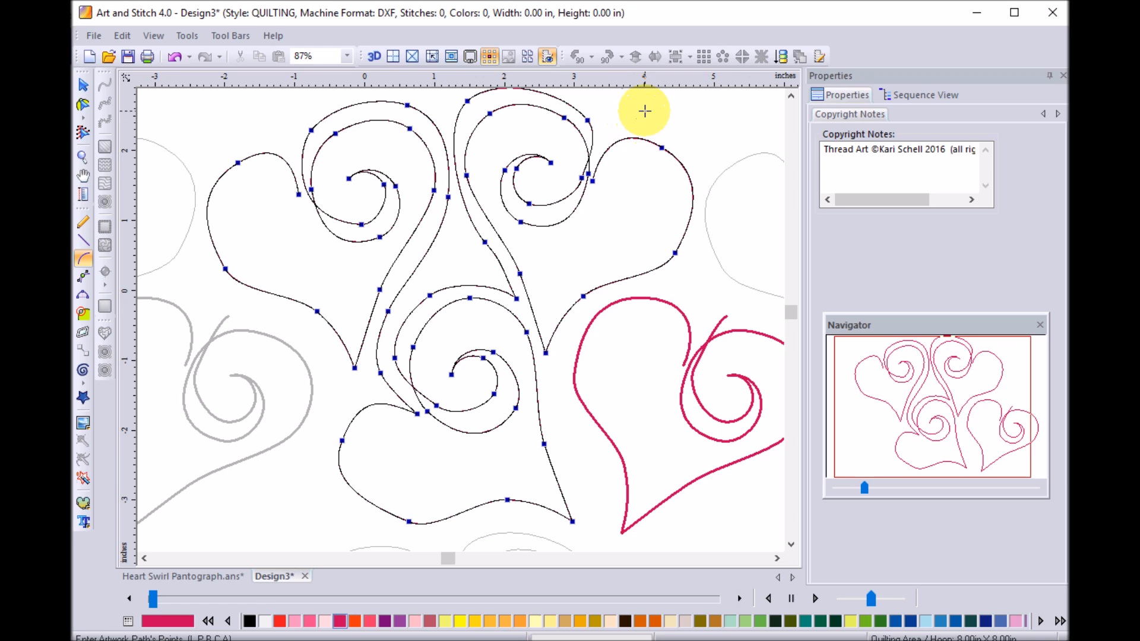
{"action": "left_click", "coordinate": [645, 111]}
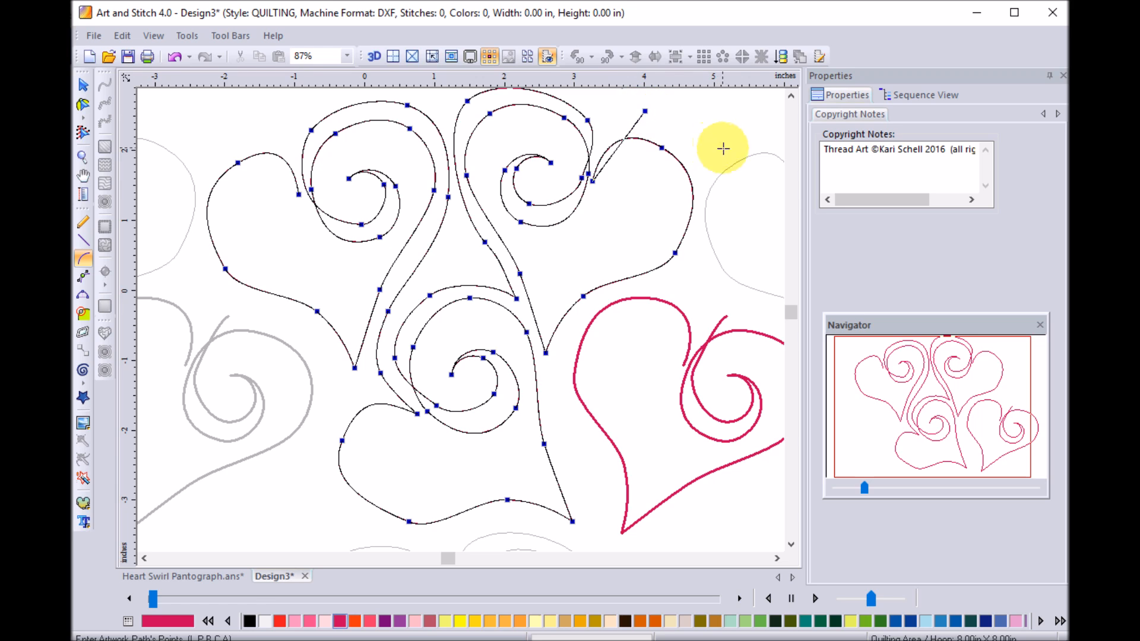
{"action": "left_click", "coordinate": [704, 196]}
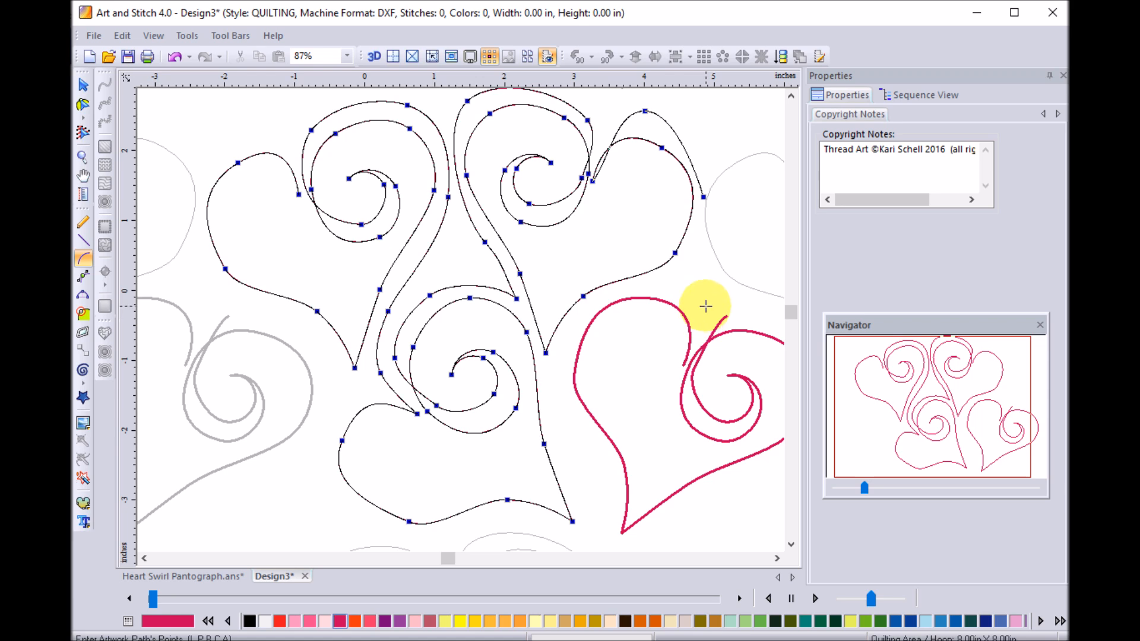
{"action": "left_click", "coordinate": [707, 299]}
{"action": "left_click", "coordinate": [680, 364]}
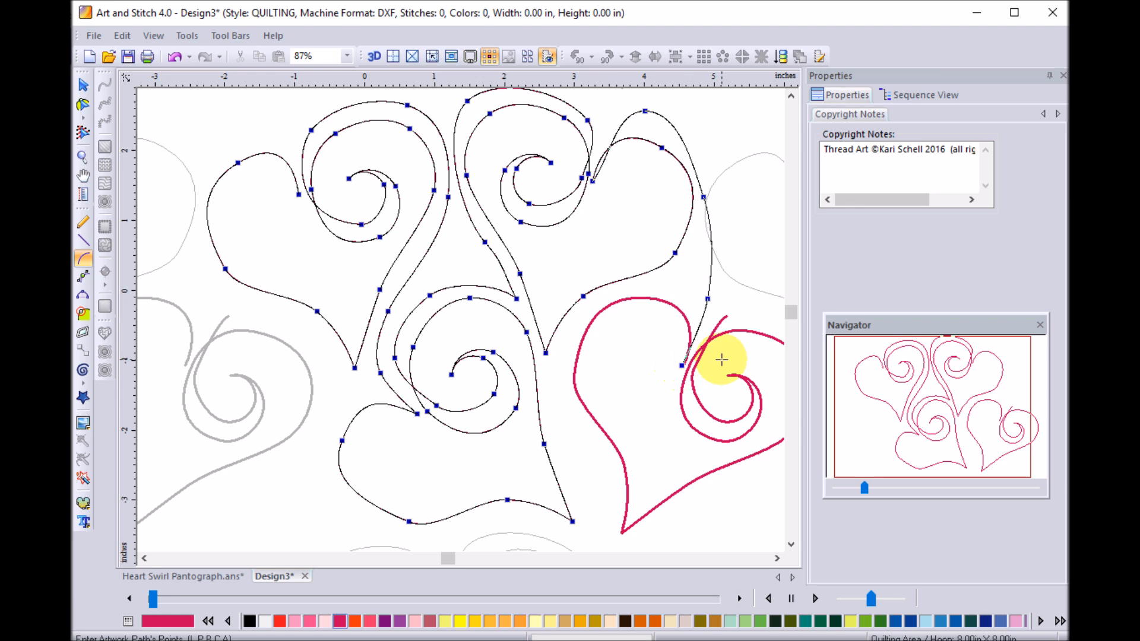
Join the extended echo line's end to the lower-right heart's notch end
{"action": "left_click", "coordinate": [83, 104]}
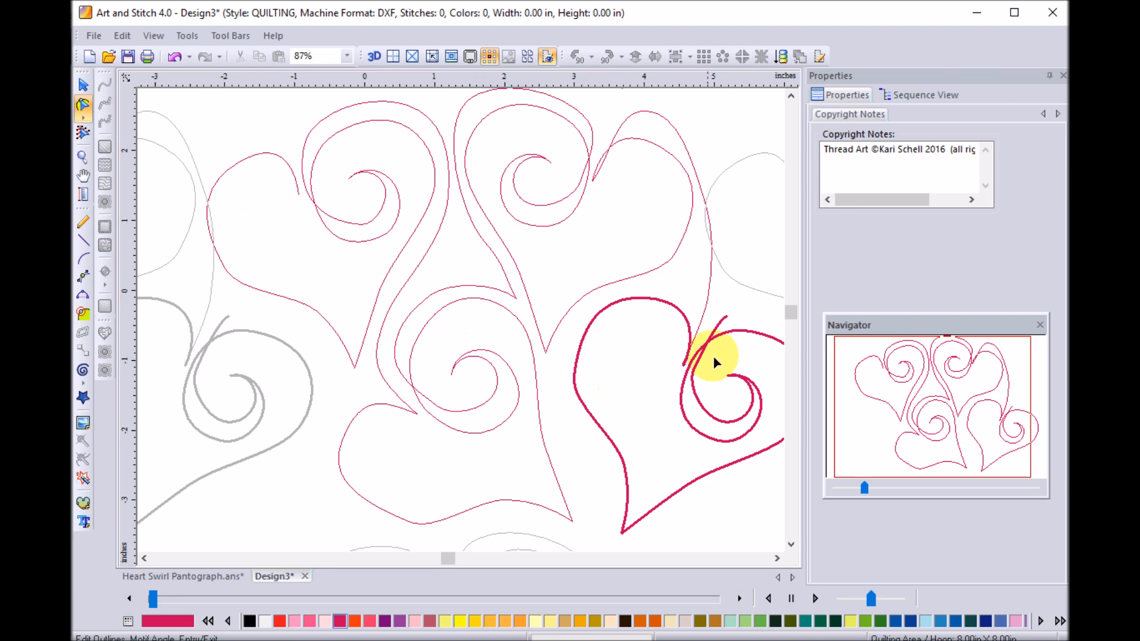
{"action": "left_click", "coordinate": [706, 298]}
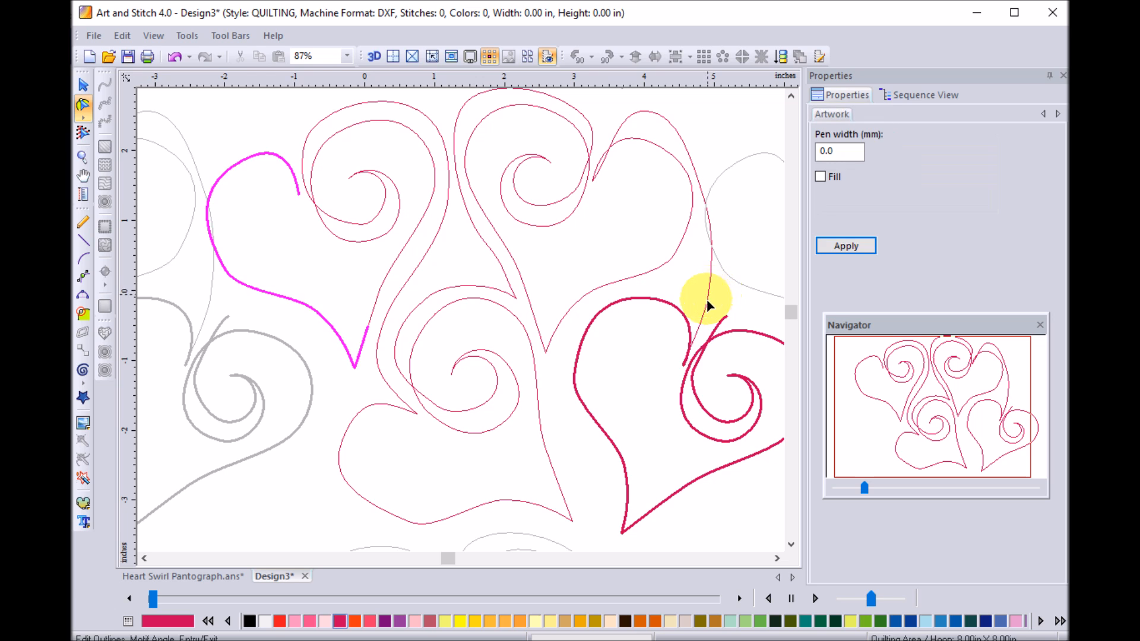
{"action": "left_click", "coordinate": [681, 365]}
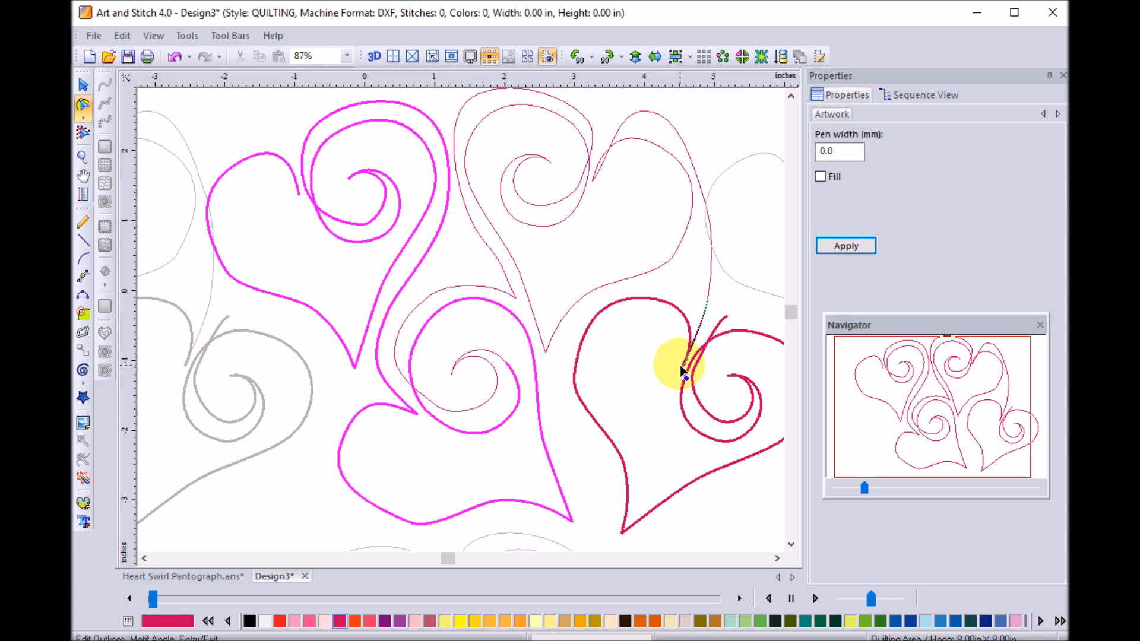
{"action": "left_click_drag", "start_coordinate": [683, 364], "coordinate": [686, 365]}
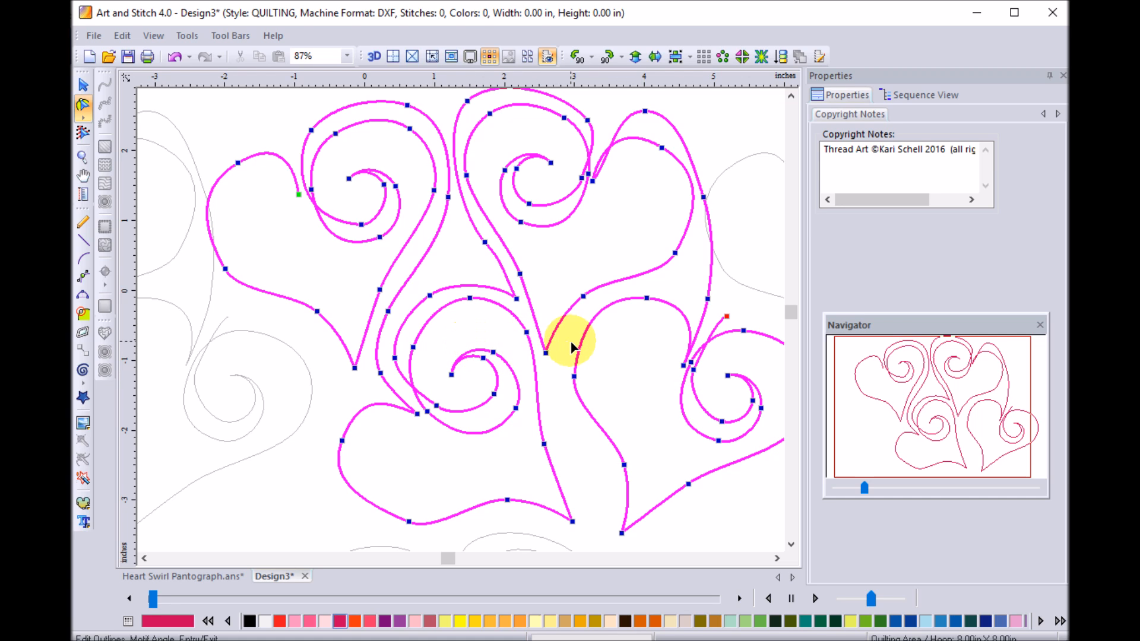
Reshape the new echo line's upper curve and the upper-right heart's right lobe to even out the gap between them
{"action": "left_click_drag", "start_coordinate": [704, 197], "coordinate": [710, 180]}
{"action": "mouse_move", "coordinate": [648, 117]}
{"action": "left_mouse_down"}
{"action": "mouse_move", "coordinate": [612, 151]}
{"action": "mouse_move", "coordinate": [601, 141]}
{"action": "mouse_move", "coordinate": [645, 121]}
{"action": "left_mouse_up"}
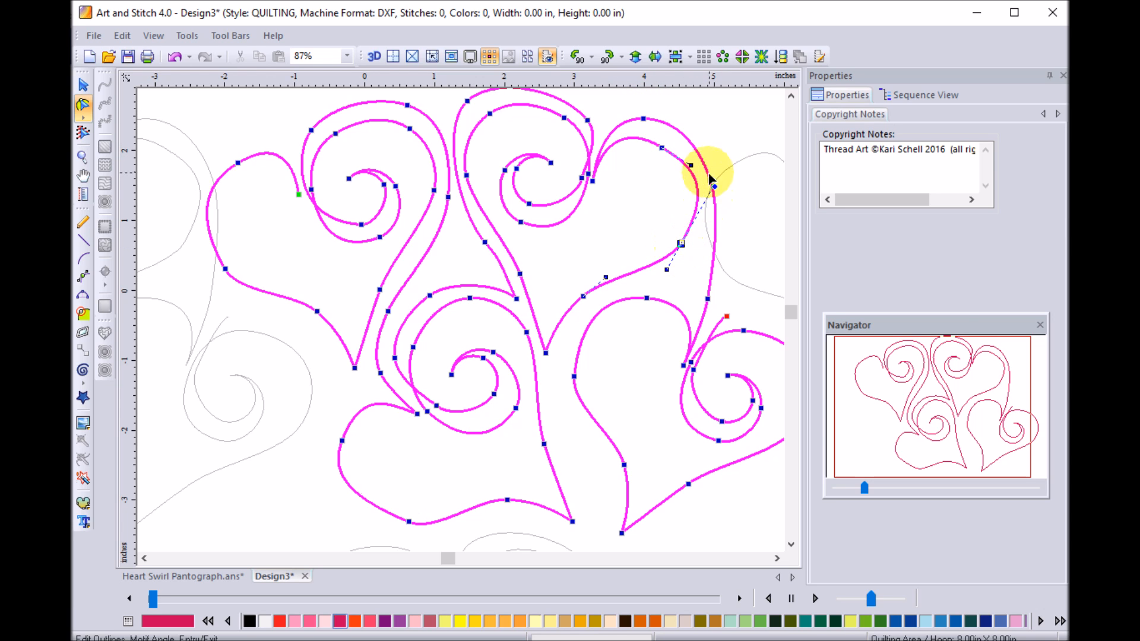
{"action": "left_click", "coordinate": [681, 246]}
{"action": "left_click_drag", "start_coordinate": [682, 246], "coordinate": [676, 237]}
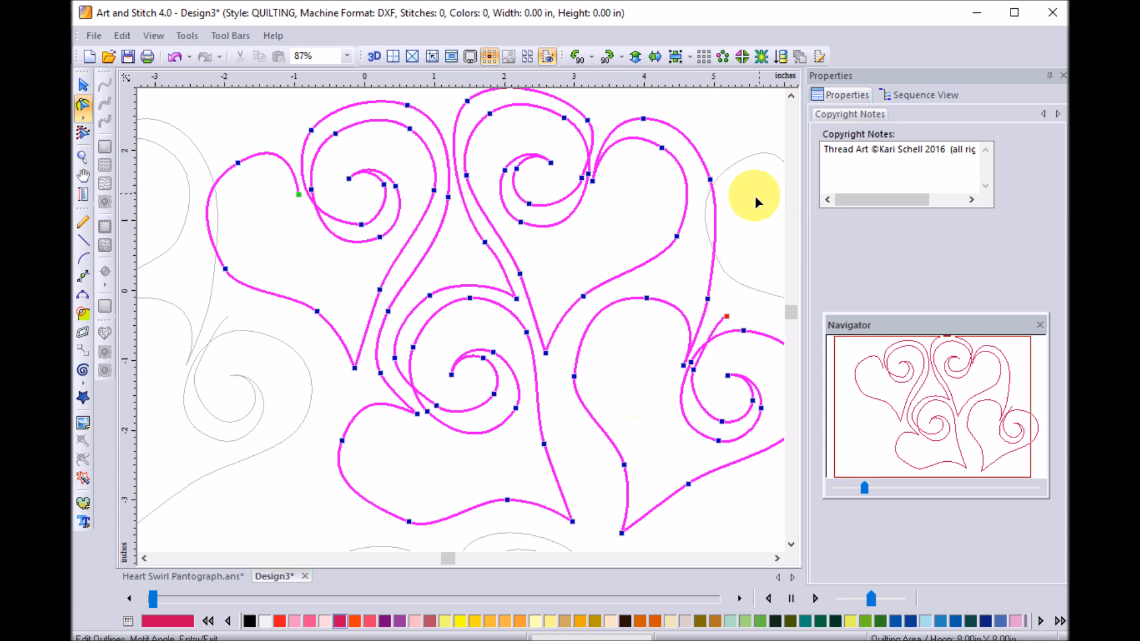
Add a point to the echo line beside the right-hand hearts and pull it inward between them, reshaping the curves to follow both lobes
{"action": "left_click", "coordinate": [777, 558]}
{"action": "left_click", "coordinate": [777, 559]}
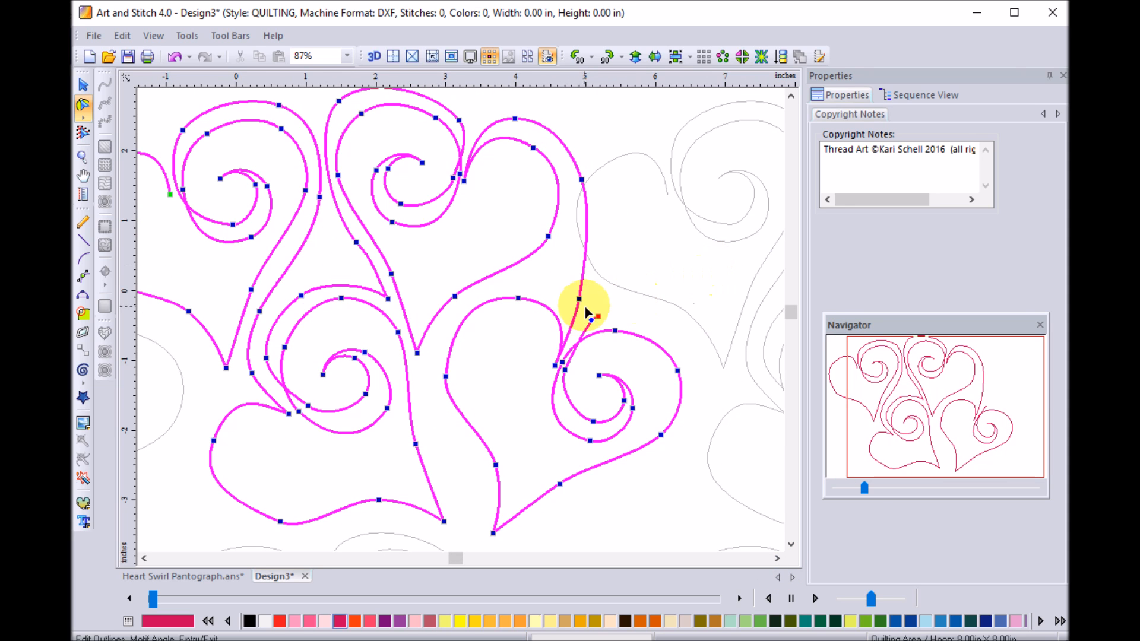
{"action": "right_click", "coordinate": [583, 261]}
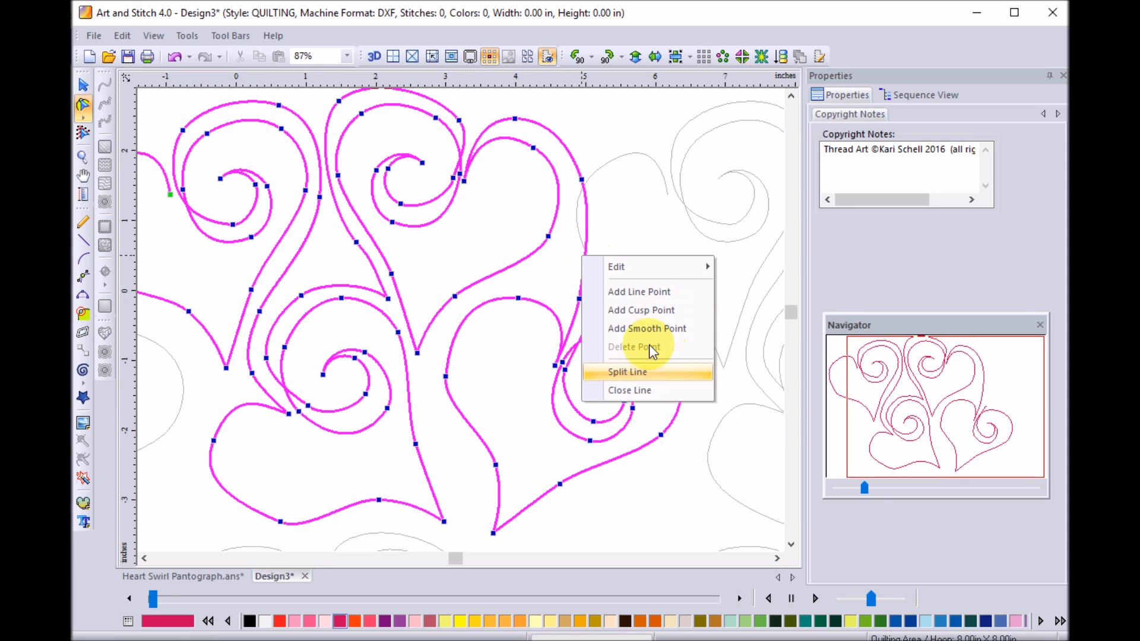
{"action": "left_click", "coordinate": [643, 376]}
{"action": "left_click_drag", "start_coordinate": [582, 252], "coordinate": [528, 281]}
{"action": "left_click_drag", "start_coordinate": [530, 255], "coordinate": [581, 262]}
{"action": "left_click", "coordinate": [580, 300]}
{"action": "left_click_drag", "start_coordinate": [580, 300], "coordinate": [517, 286]}
{"action": "left_click_drag", "start_coordinate": [591, 185], "coordinate": [572, 178]}
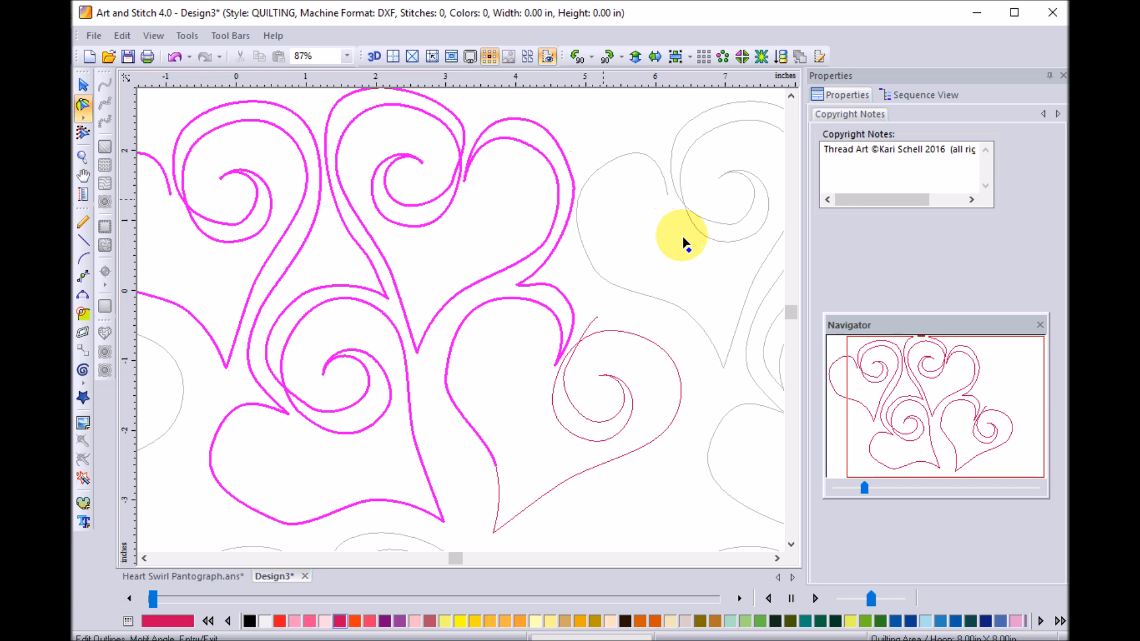
{"action": "left_click_drag", "start_coordinate": [575, 175], "coordinate": [577, 175]}
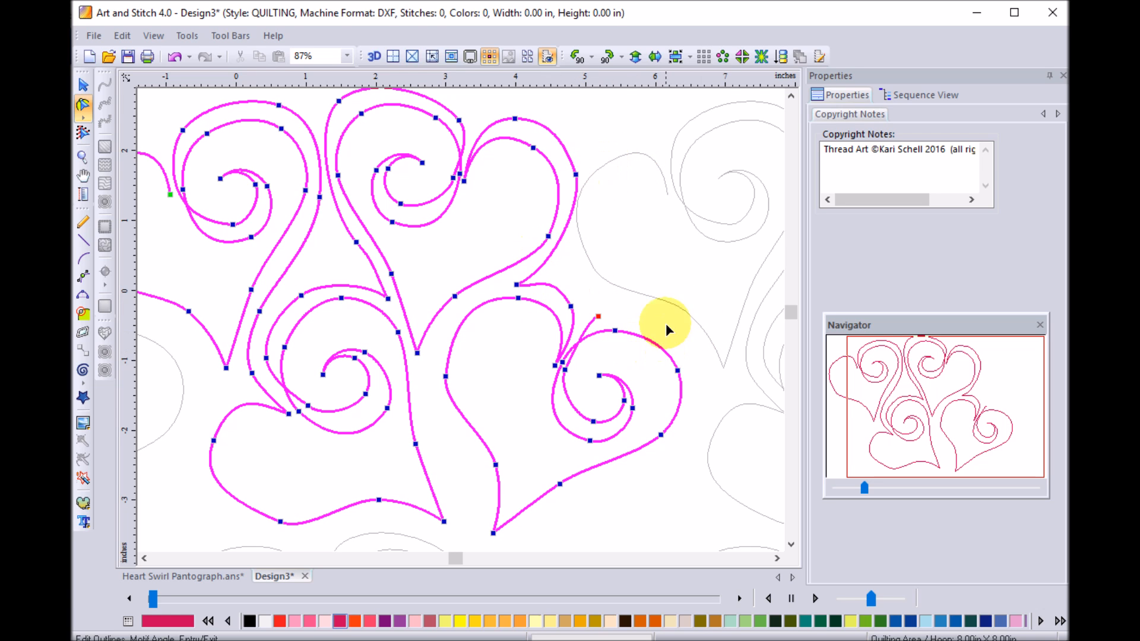
Set the interlocking preview's horizontal distance to -1.2 in
{"action": "left_click", "coordinate": [153, 36]}
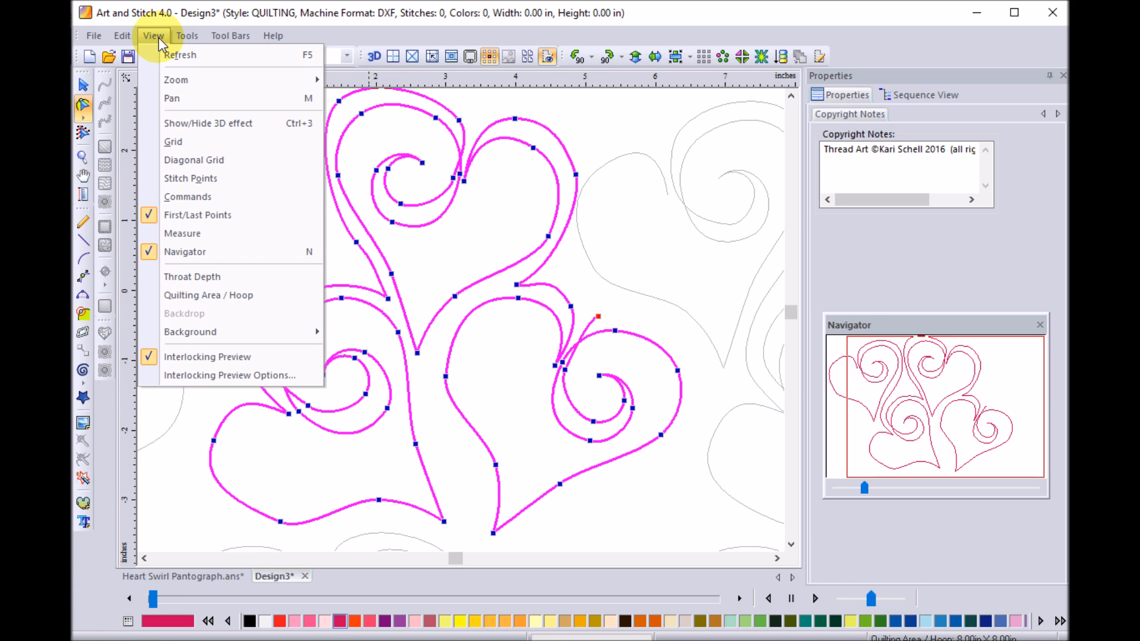
{"action": "left_click", "coordinate": [248, 375]}
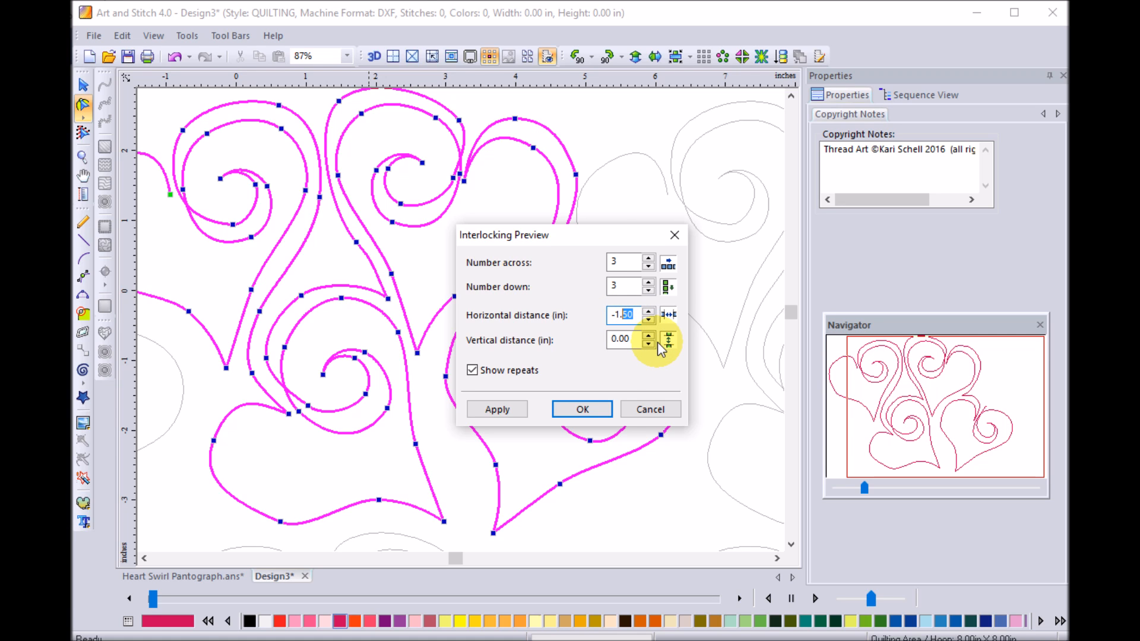
{"action": "left_click", "coordinate": [505, 410]}
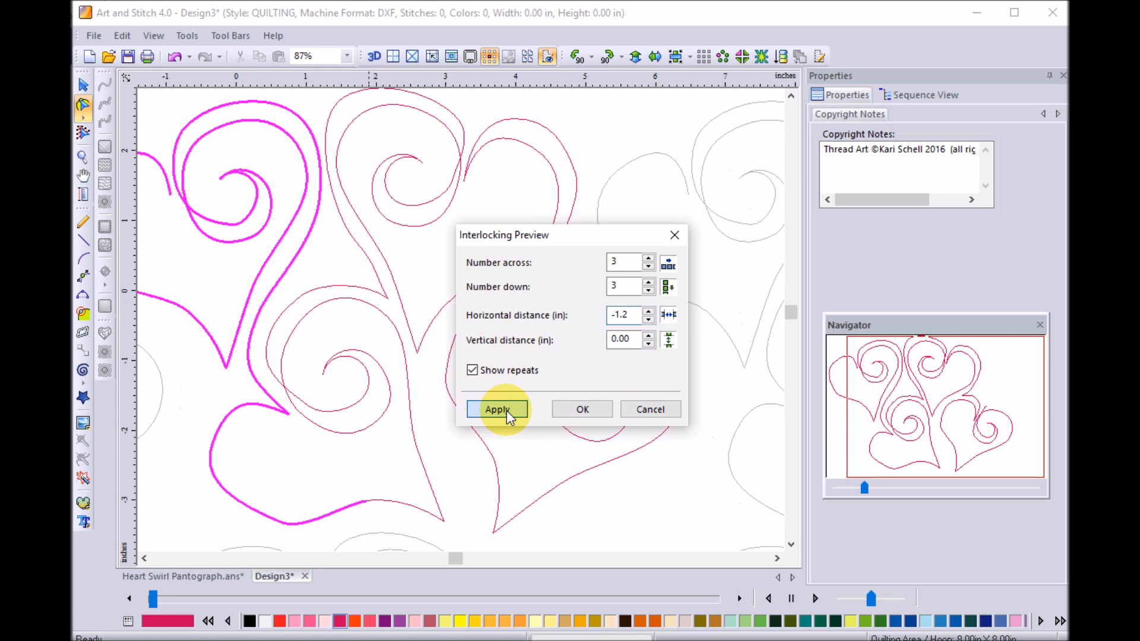
{"action": "left_click", "coordinate": [582, 410]}
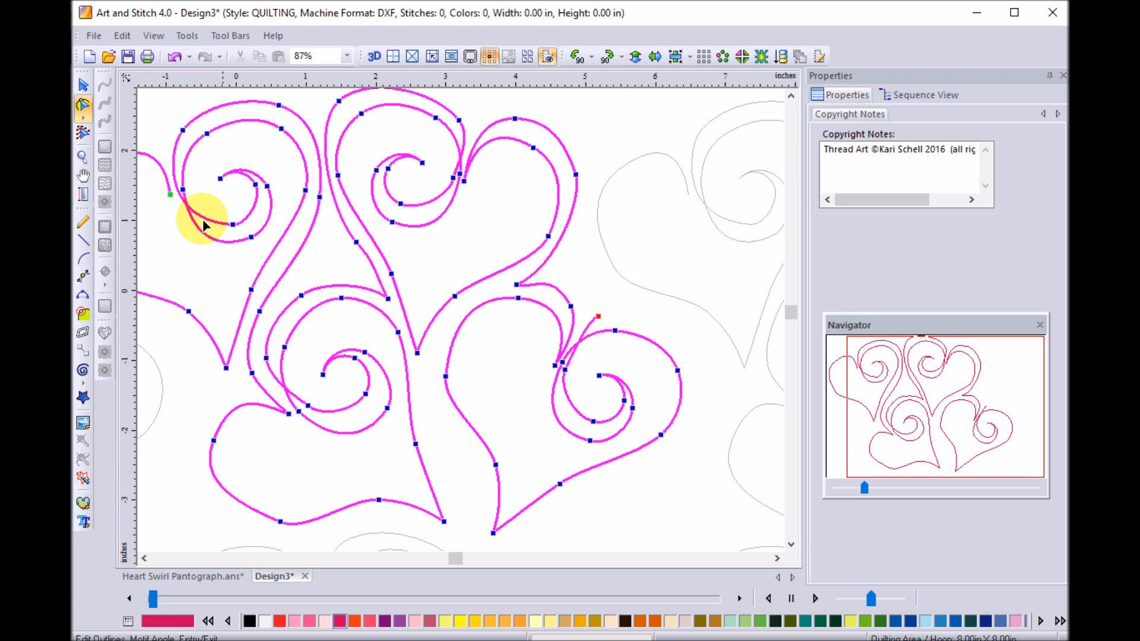
Extend the line from its end above the lower-right heart with a curve arching over to the next repeat's starting end
{"action": "left_click", "coordinate": [85, 261]}
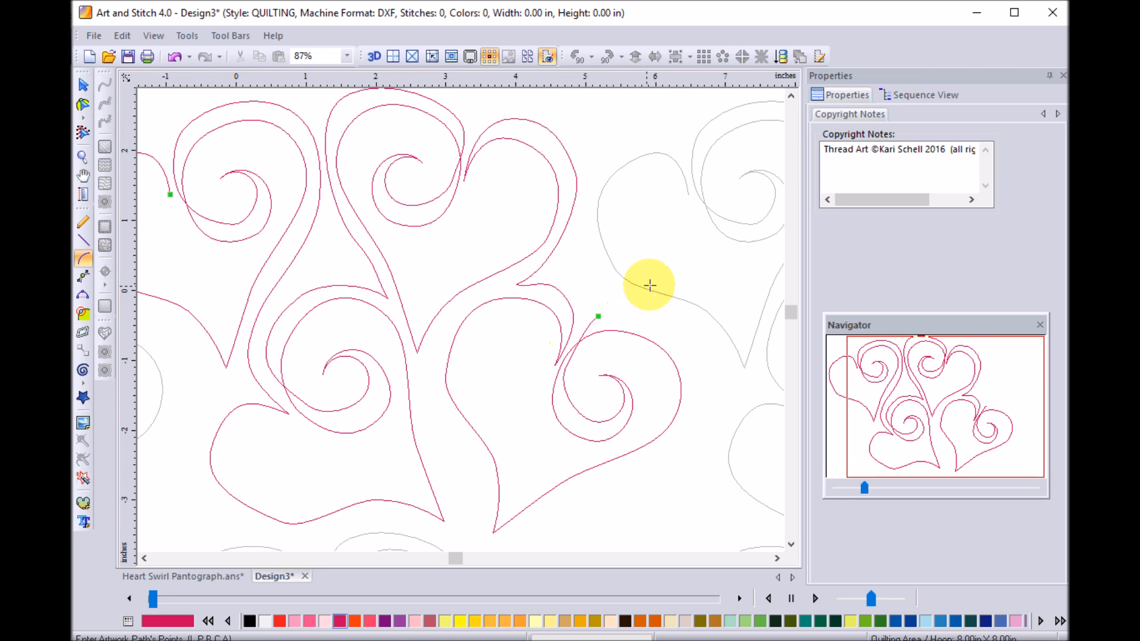
{"action": "left_click", "coordinate": [597, 316]}
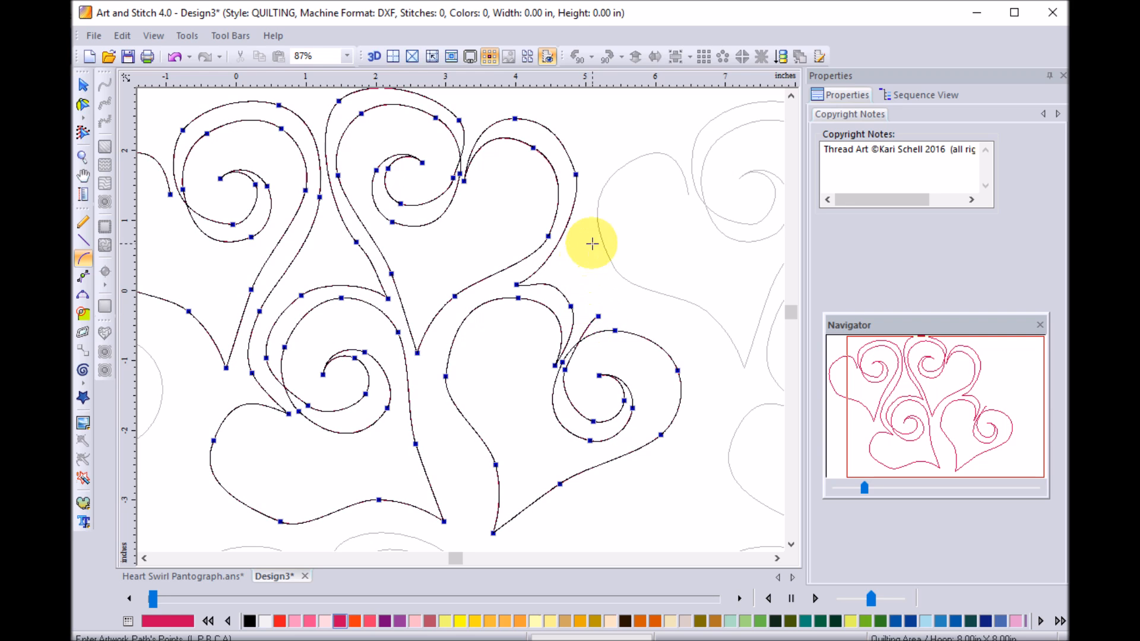
{"action": "left_click", "coordinate": [580, 236]}
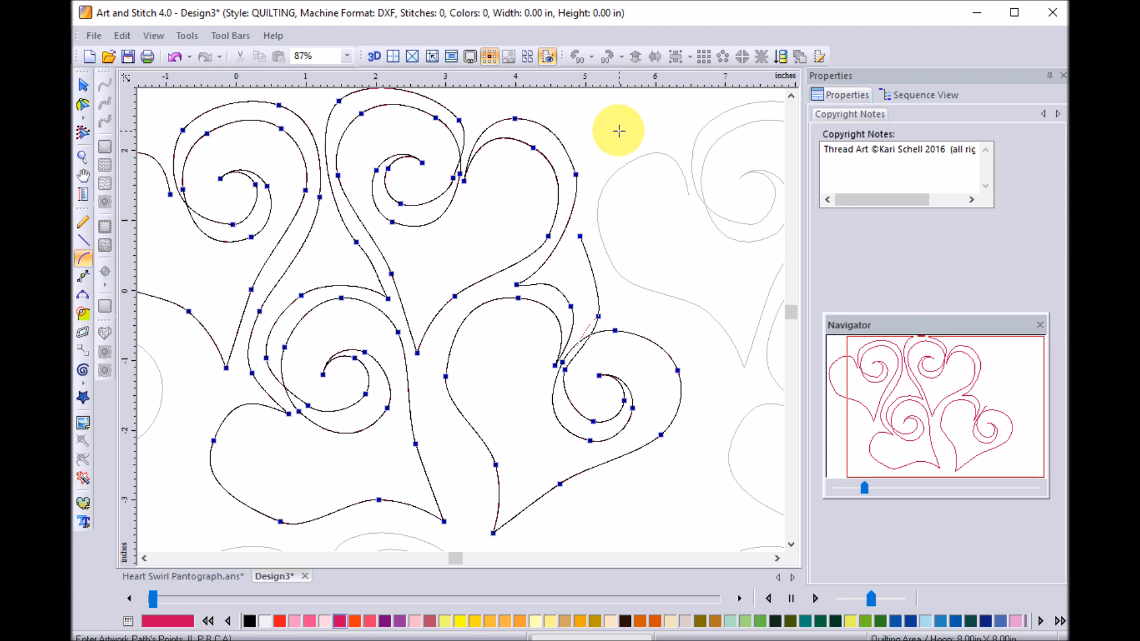
{"action": "left_click", "coordinate": [619, 130]}
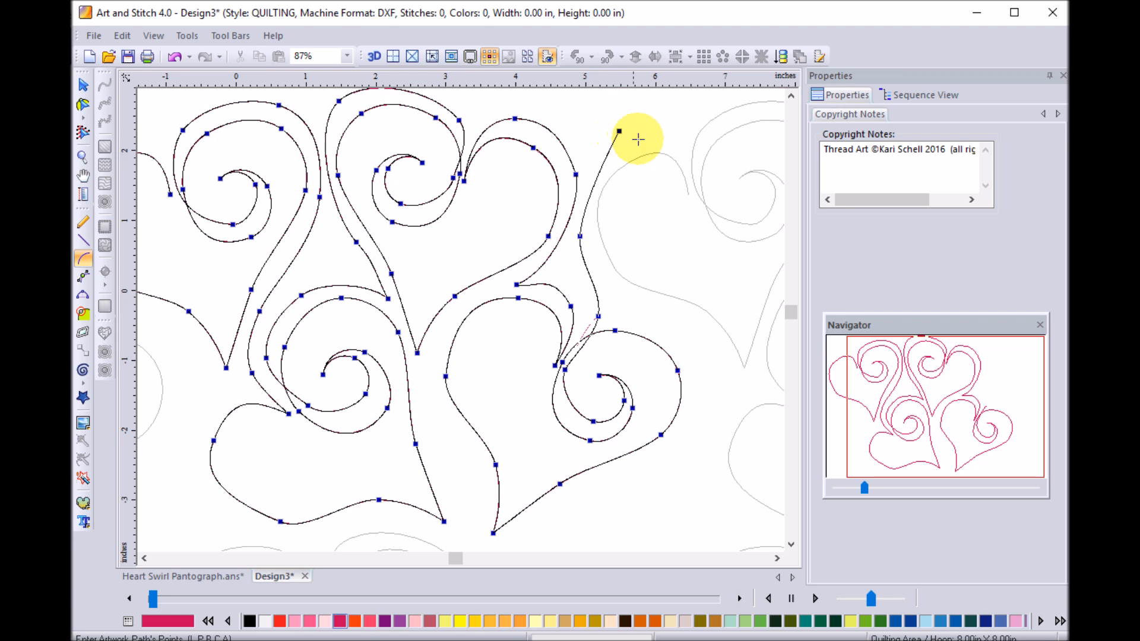
{"action": "left_click", "coordinate": [687, 193]}
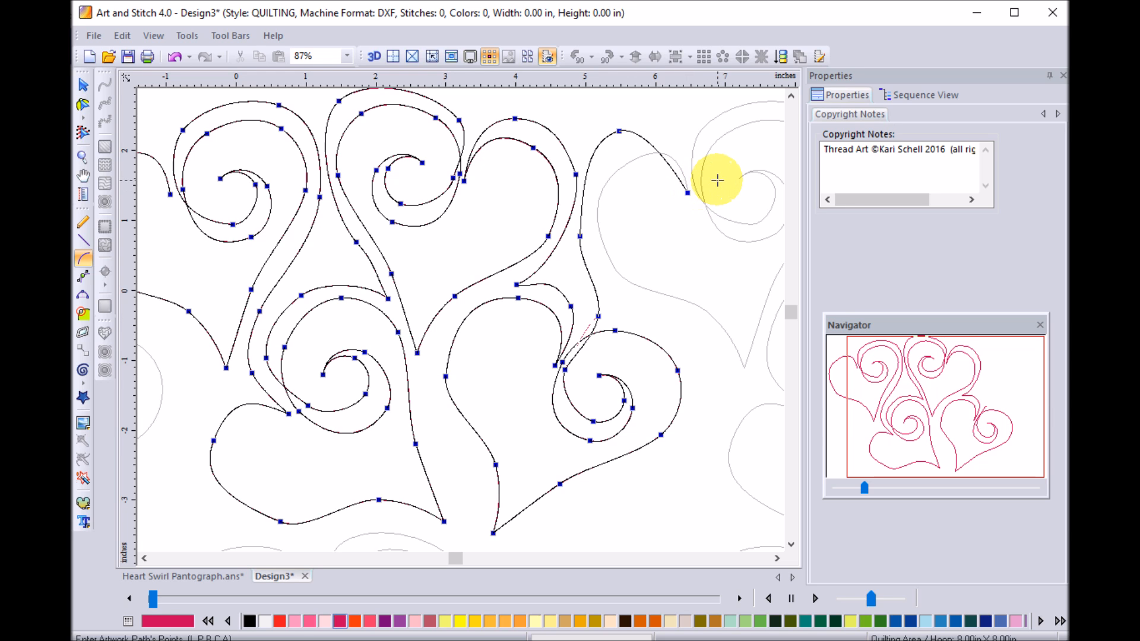
{"action": "key", "text": "Return"}
Make the joining point above the lower-right heart a sharp corner and reshape the added curve into a rounded lobe echoing the next repeat
{"action": "left_click", "coordinate": [85, 105]}
{"action": "left_click", "coordinate": [598, 318]}
{"action": "mouse_move", "coordinate": [598, 317]}
{"action": "left_mouse_down"}
{"action": "mouse_move", "coordinate": [640, 311]}
{"action": "mouse_move", "coordinate": [576, 307]}
{"action": "mouse_move", "coordinate": [644, 317]}
{"action": "mouse_move", "coordinate": [604, 298]}
{"action": "left_mouse_up"}
{"action": "right_click", "coordinate": [641, 309]}
{"action": "left_click", "coordinate": [682, 447]}
{"action": "left_click_drag", "start_coordinate": [619, 132], "coordinate": [632, 146]}
{"action": "left_click_drag", "start_coordinate": [688, 193], "coordinate": [696, 191]}
{"action": "left_click_drag", "start_coordinate": [632, 146], "coordinate": [632, 141]}
{"action": "left_click_drag", "start_coordinate": [652, 136], "coordinate": [694, 118]}
{"action": "left_click_drag", "start_coordinate": [580, 237], "coordinate": [583, 228]}
{"action": "left_click", "coordinate": [627, 243]}
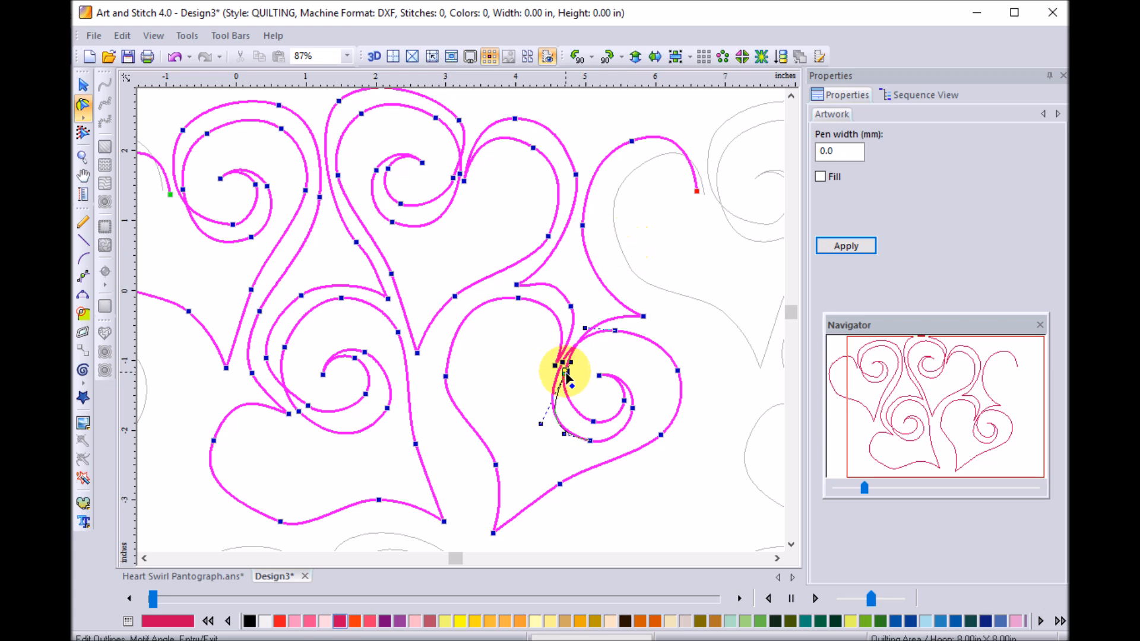
Align the notch points where the echo line meets the lower-right heart and slightly lower the top of the heart's right lobe
{"action": "left_click_drag", "start_coordinate": [566, 373], "coordinate": [564, 372]}
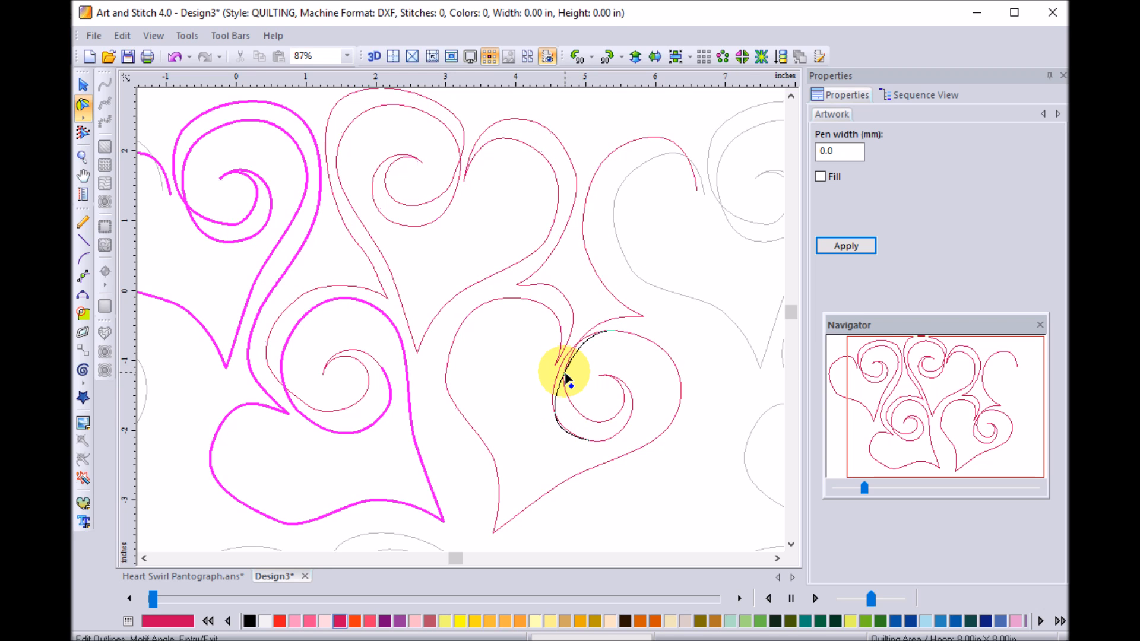
{"action": "left_click", "coordinate": [583, 378]}
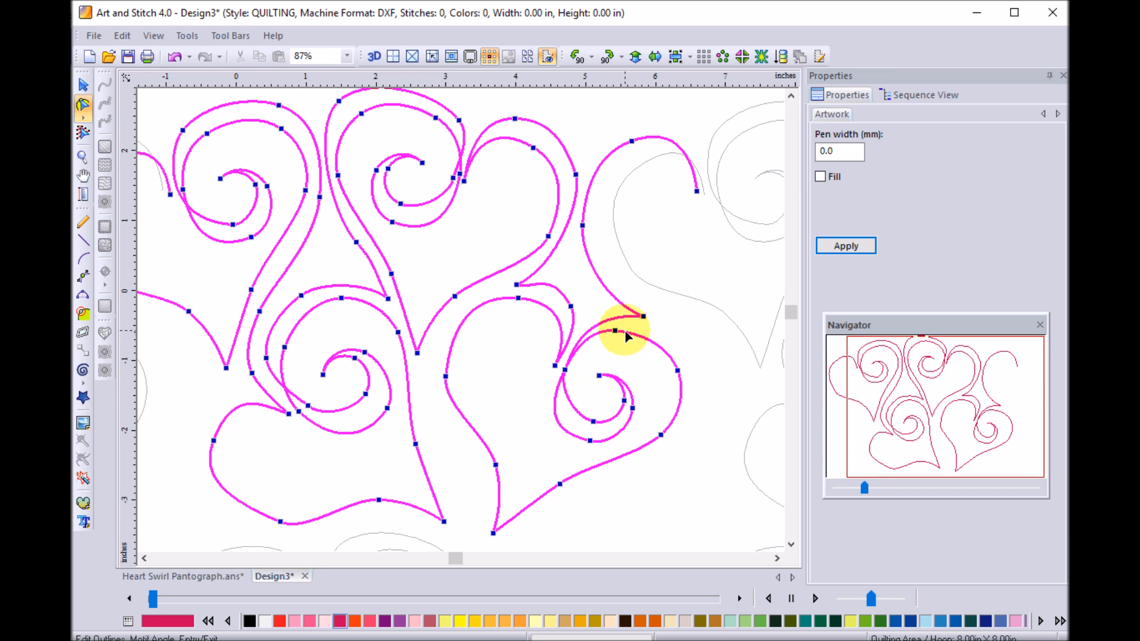
{"action": "left_click_drag", "start_coordinate": [615, 331], "coordinate": [629, 339]}
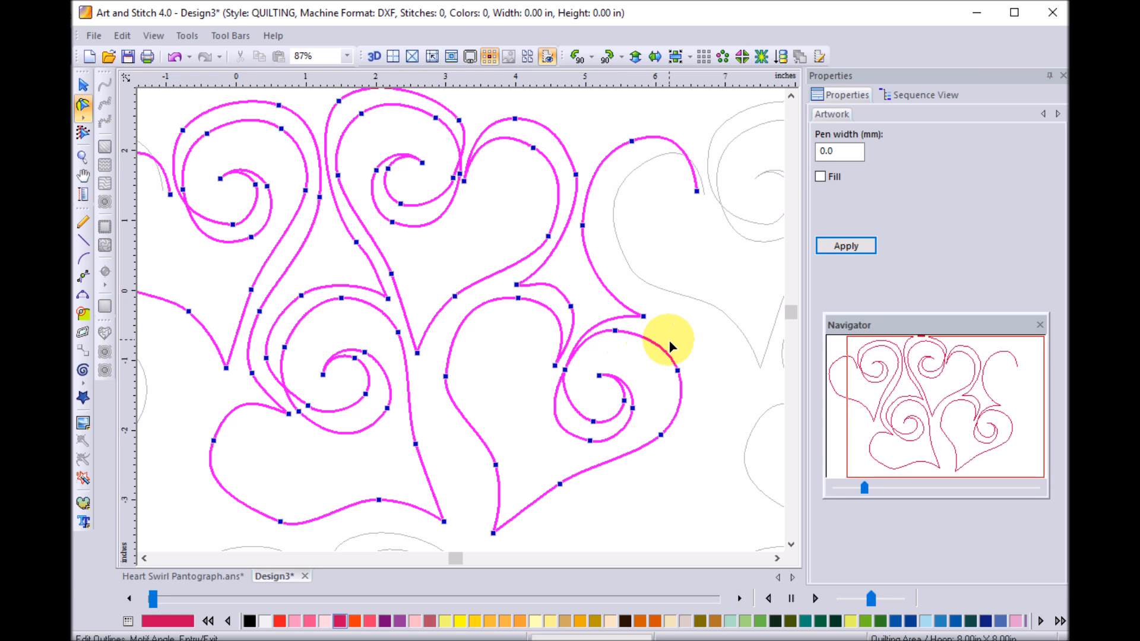
{"action": "left_click", "coordinate": [666, 343]}
{"action": "left_click_drag", "start_coordinate": [615, 330], "coordinate": [621, 334]}
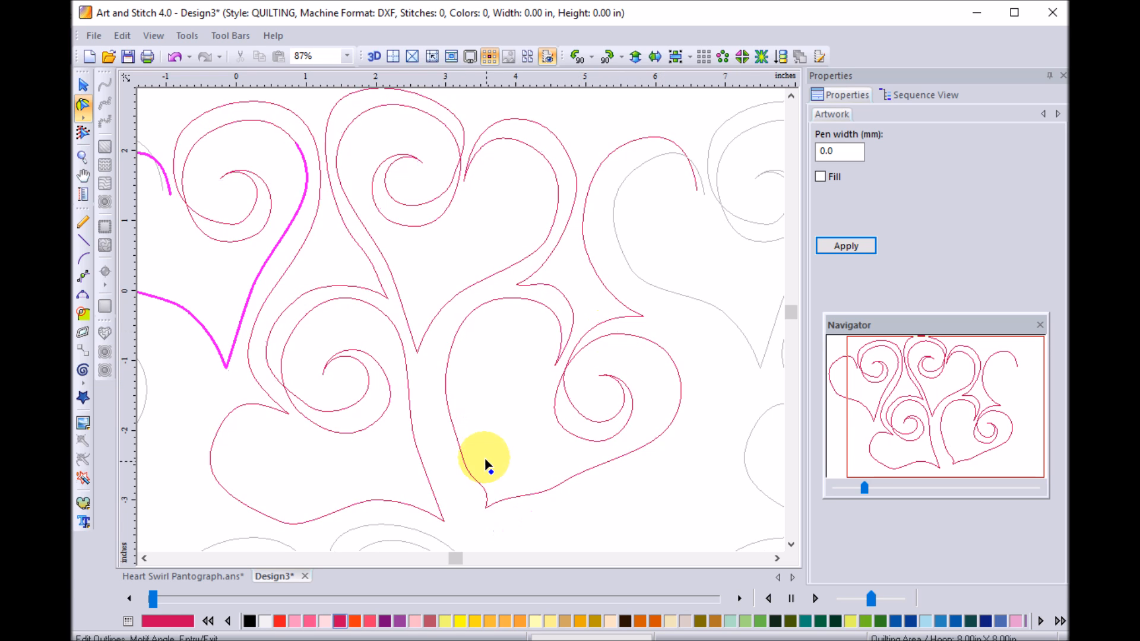
Smooth both sides of the lower-right heart, deleting the extra point on its left side and shifting its tip left
{"action": "mouse_move", "coordinate": [463, 466]}
{"action": "left_mouse_down"}
{"action": "mouse_move", "coordinate": [484, 489]}
{"action": "mouse_move", "coordinate": [469, 488]}
{"action": "mouse_move", "coordinate": [483, 490]}
{"action": "mouse_move", "coordinate": [465, 456]}
{"action": "left_mouse_up"}
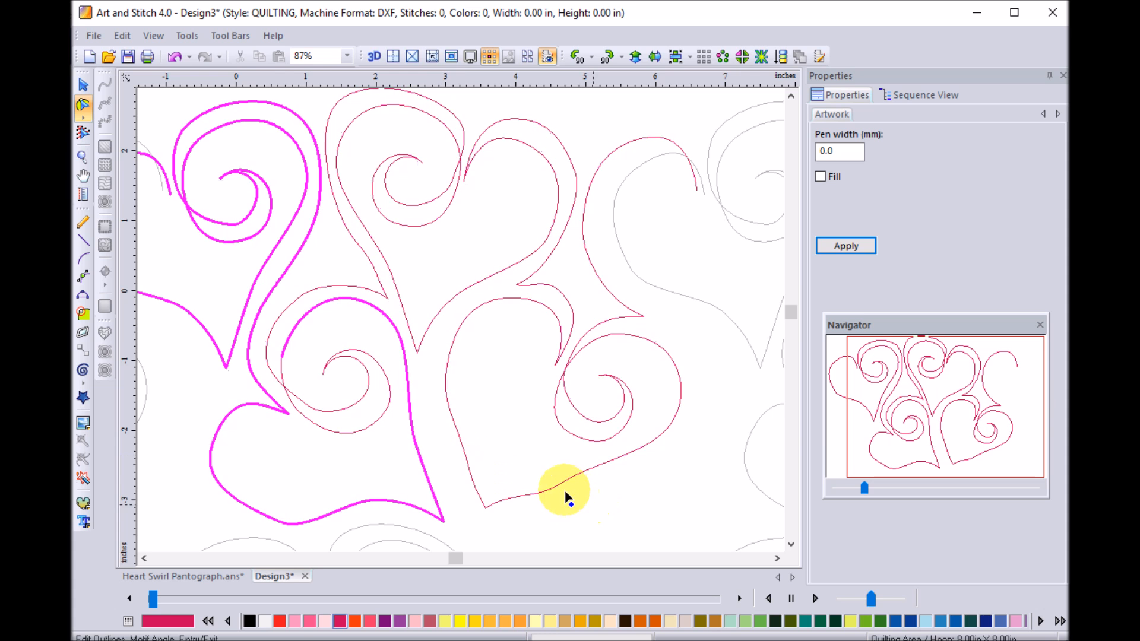
{"action": "left_click", "coordinate": [559, 483]}
{"action": "mouse_move", "coordinate": [537, 493]}
{"action": "left_mouse_down"}
{"action": "mouse_move", "coordinate": [521, 487]}
{"action": "mouse_move", "coordinate": [550, 475]}
{"action": "left_mouse_up"}
{"action": "left_click", "coordinate": [466, 455]}
{"action": "key", "text": "Delete"}
{"action": "left_click_drag", "start_coordinate": [445, 376], "coordinate": [441, 391]}
{"action": "left_click_drag", "start_coordinate": [486, 507], "coordinate": [474, 507]}
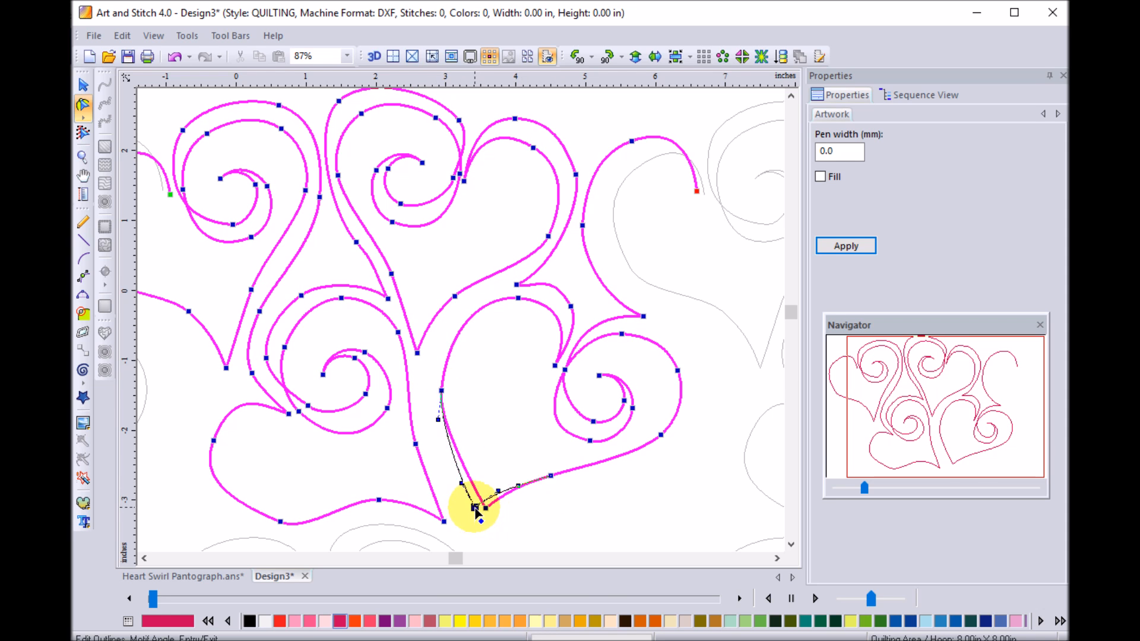
Reshape the upper-right heart's right lobe and the echo line around it to even out the spacing
{"action": "left_click", "coordinate": [572, 307]}
{"action": "left_click_drag", "start_coordinate": [553, 270], "coordinate": [578, 308]}
{"action": "left_click_drag", "start_coordinate": [516, 284], "coordinate": [549, 273]}
{"action": "left_click", "coordinate": [577, 309]}
{"action": "left_click_drag", "start_coordinate": [578, 309], "coordinate": [571, 306]}
{"action": "left_click_drag", "start_coordinate": [575, 175], "coordinate": [576, 163]}
{"action": "left_click_drag", "start_coordinate": [547, 236], "coordinate": [542, 231]}
{"action": "mouse_move", "coordinate": [533, 147]}
{"action": "left_mouse_down"}
{"action": "mouse_move", "coordinate": [564, 164]}
{"action": "mouse_move", "coordinate": [539, 147]}
{"action": "left_mouse_up"}
{"action": "left_click_drag", "start_coordinate": [542, 231], "coordinate": [539, 232]}
{"action": "left_click_drag", "start_coordinate": [452, 178], "coordinate": [437, 165]}
Adjust the points of the curves between the upper-left and upper-middle hearts to even out their spacing
{"action": "left_click", "coordinate": [790, 97]}
{"action": "left_click", "coordinate": [790, 97]}
{"action": "left_click_drag", "start_coordinate": [336, 191], "coordinate": [304, 212]}
{"action": "left_click_drag", "start_coordinate": [338, 267], "coordinate": [344, 264]}
{"action": "left_click", "coordinate": [356, 334]}
{"action": "left_click_drag", "start_coordinate": [331, 305], "coordinate": [357, 329]}
{"action": "mouse_move", "coordinate": [347, 192]}
{"action": "left_mouse_down"}
{"action": "mouse_move", "coordinate": [308, 216]}
{"action": "mouse_move", "coordinate": [349, 187]}
{"action": "left_mouse_up"}
{"action": "left_click_drag", "start_coordinate": [319, 288], "coordinate": [323, 282]}
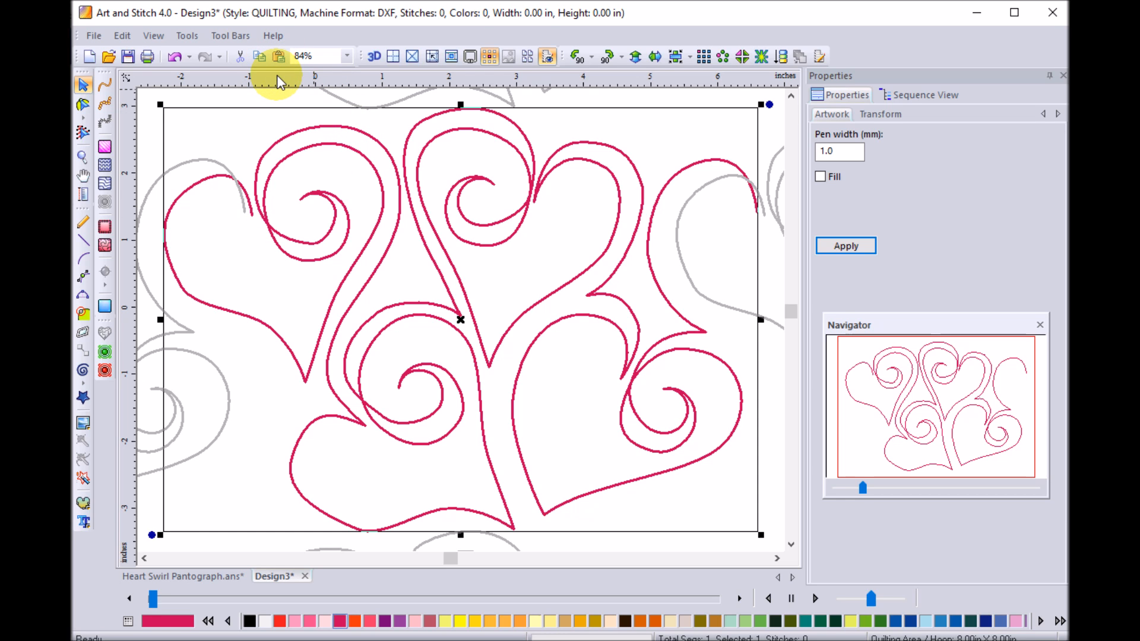
Place a horizontal guideline at the line's starting end and move the finishing end onto that guideline
{"action": "left_click_drag", "start_coordinate": [277, 75], "coordinate": [288, 214]}
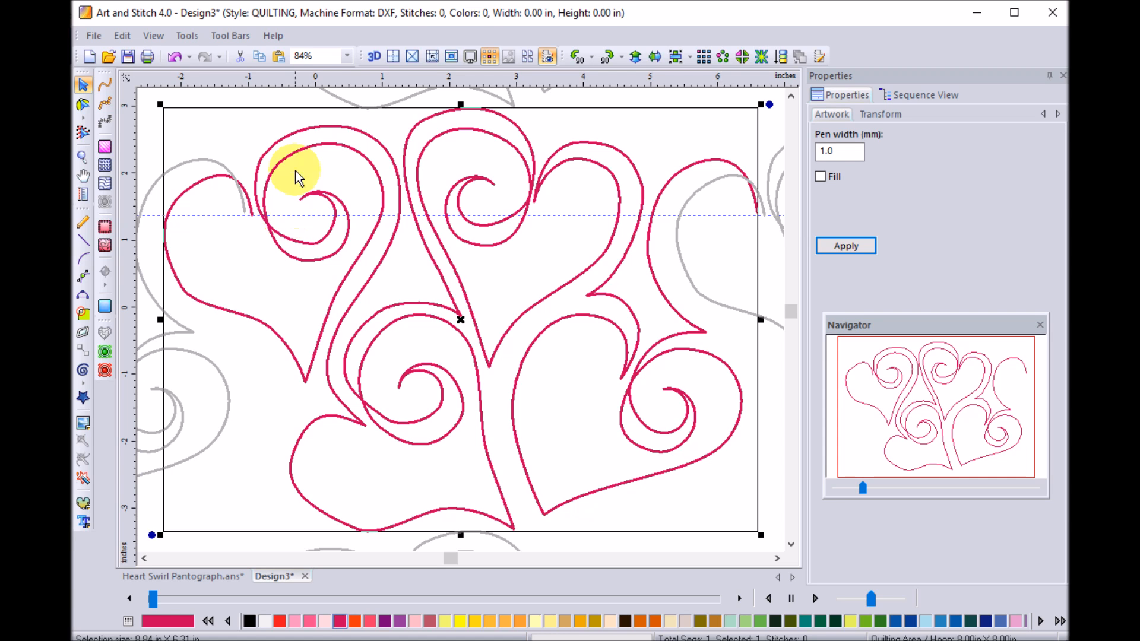
{"action": "right_click", "coordinate": [342, 82]}
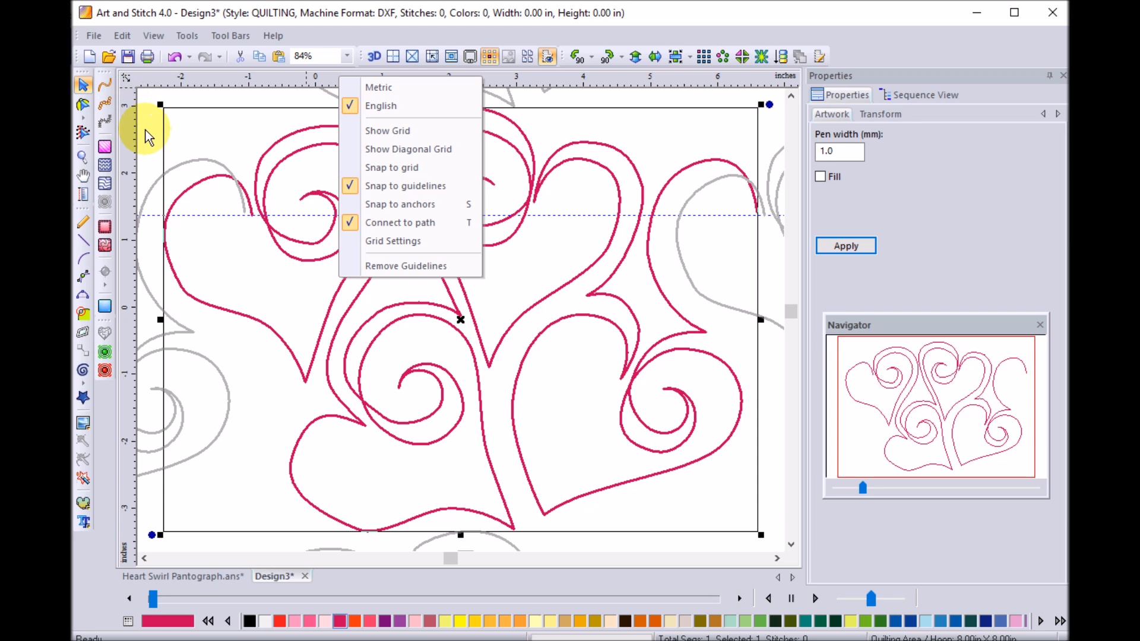
{"action": "left_click", "coordinate": [84, 108]}
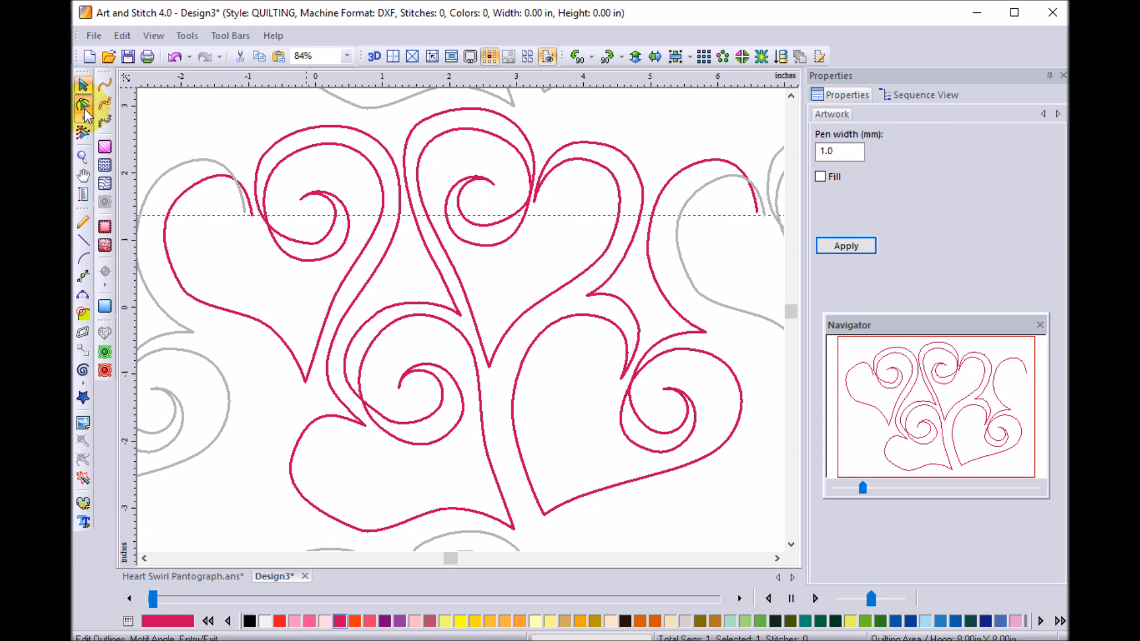
{"action": "left_click", "coordinate": [84, 108]}
{"action": "left_click_drag", "start_coordinate": [756, 216], "coordinate": [766, 215]}
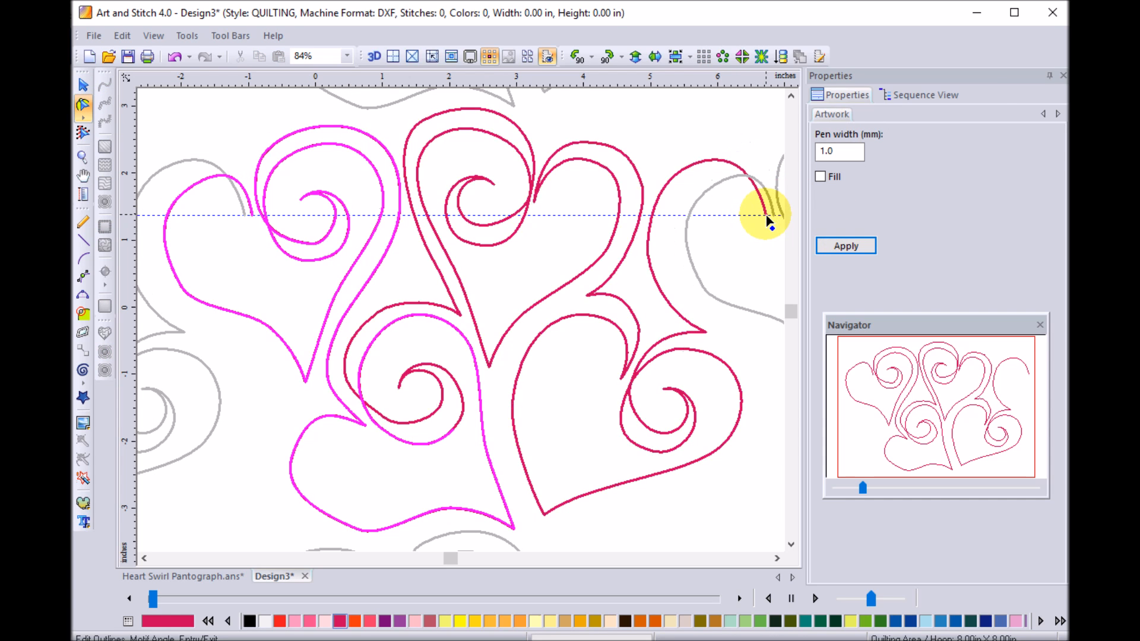
{"action": "left_click", "coordinate": [765, 216]}
{"action": "left_click_drag", "start_coordinate": [766, 215], "coordinate": [746, 215]}
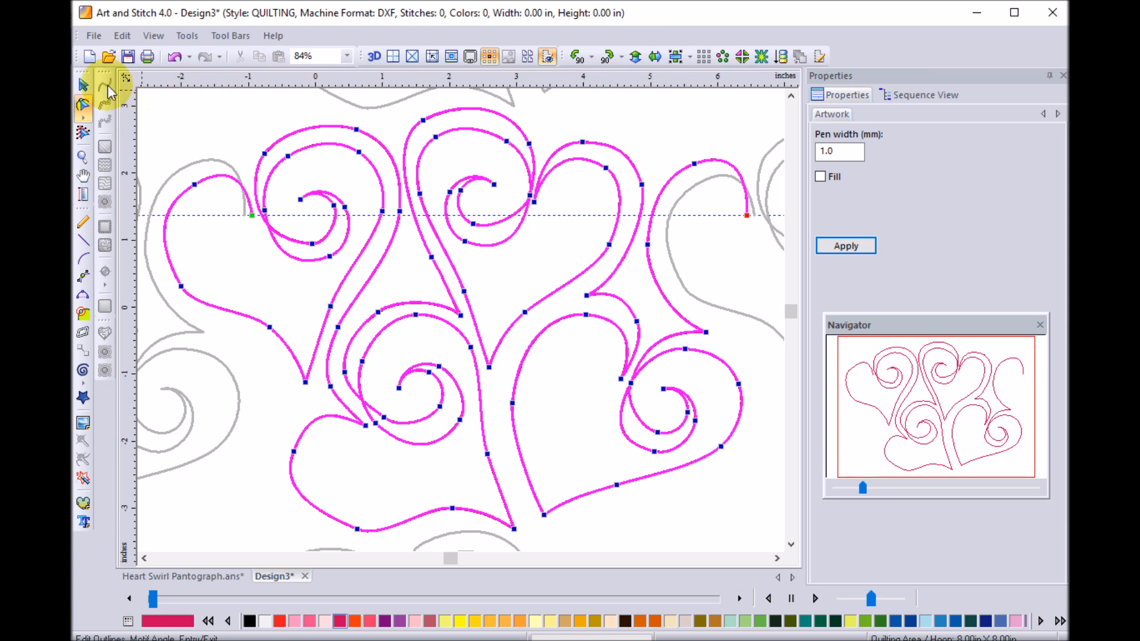
Set up a repeat of the whole design, 2 across and 2 down, with a horizontal distance of -1.1 in
{"action": "left_click", "coordinate": [83, 87]}
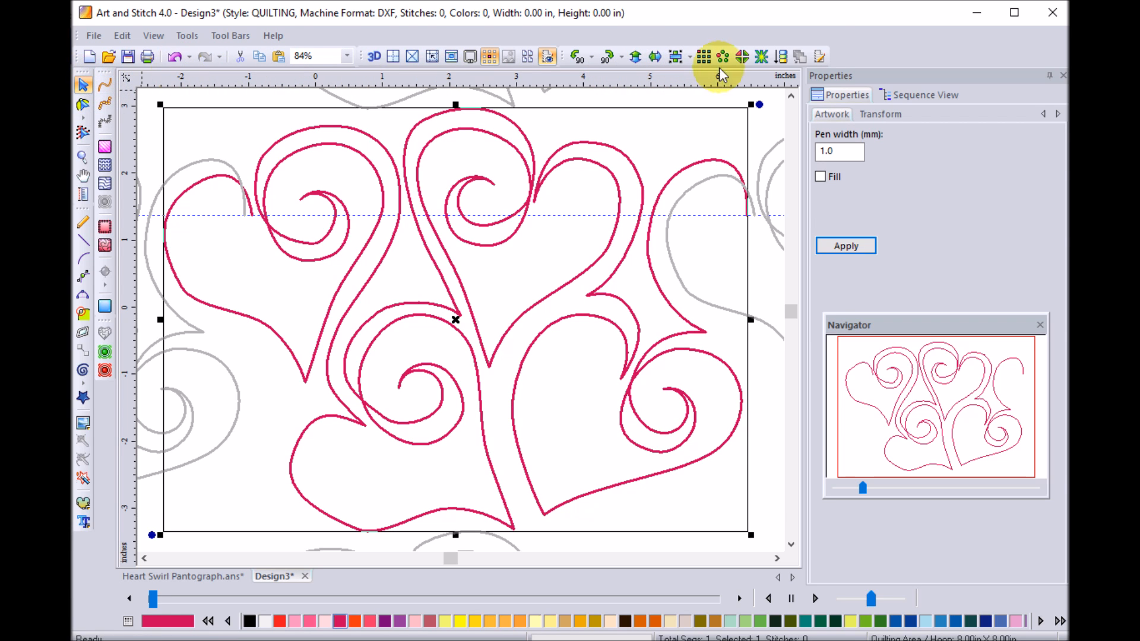
{"action": "left_click", "coordinate": [704, 57]}
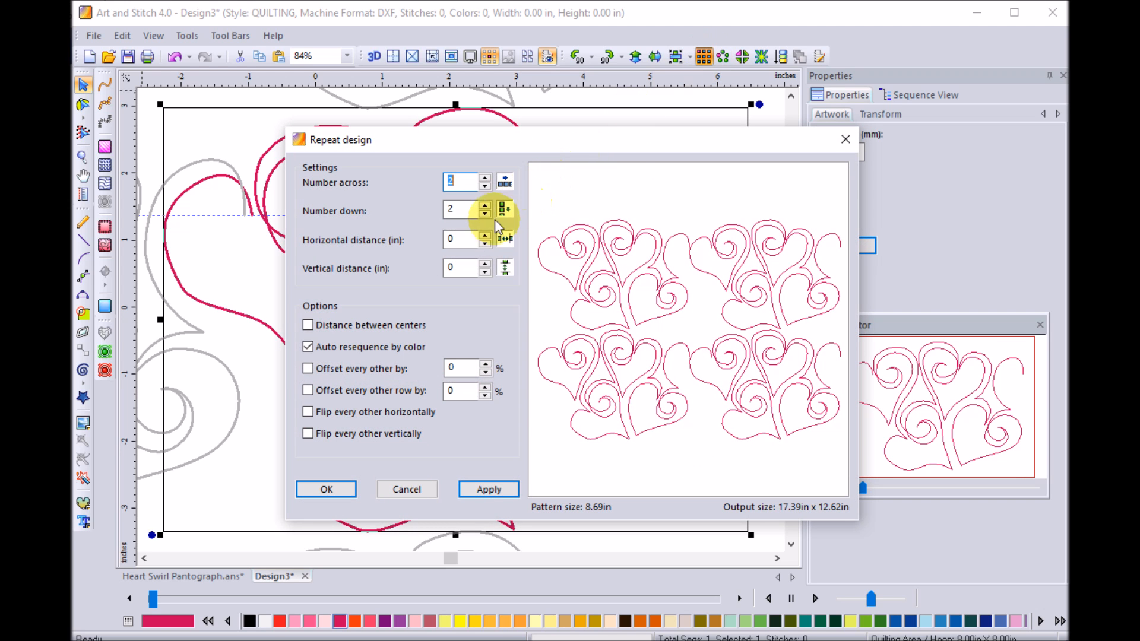
{"action": "double_click", "coordinate": [461, 240]}
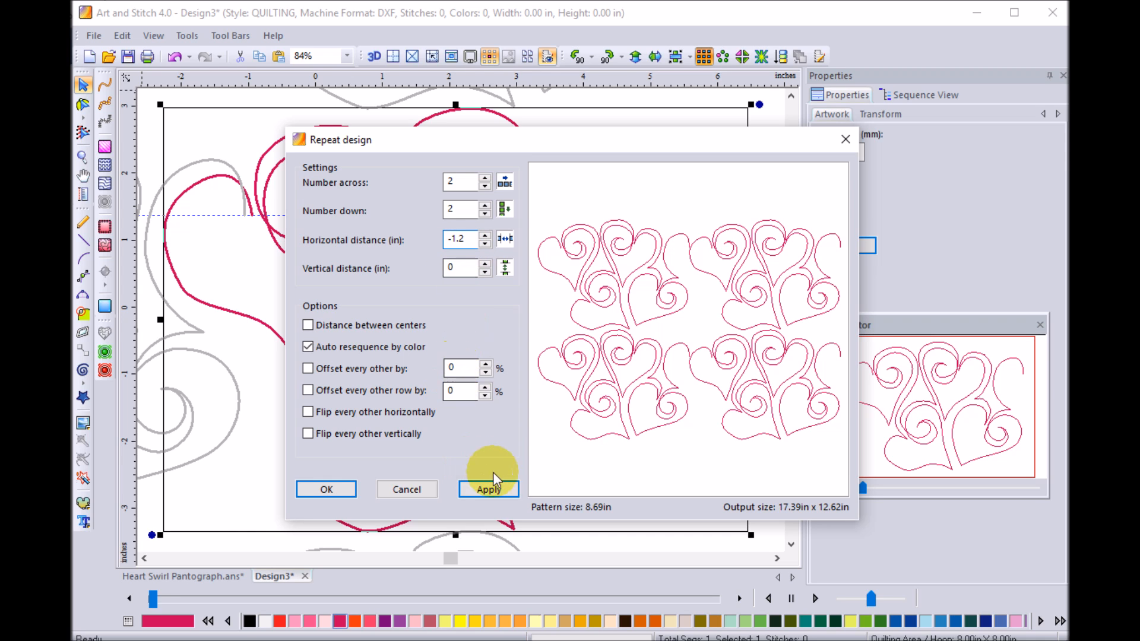
{"action": "left_click", "coordinate": [497, 493]}
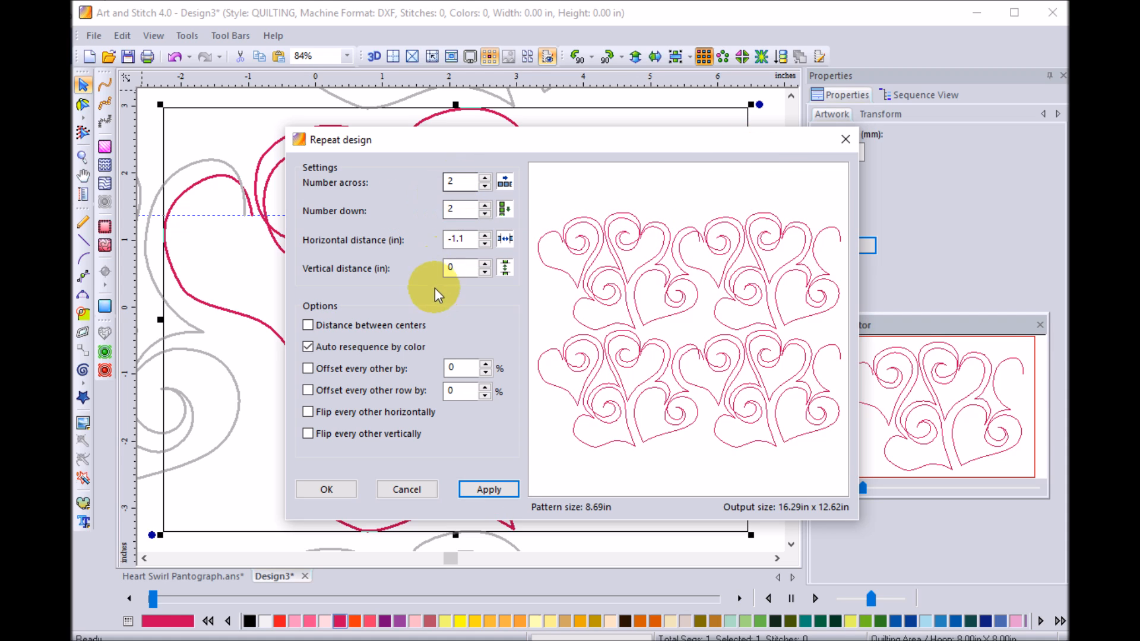
{"action": "left_click", "coordinate": [466, 266]}
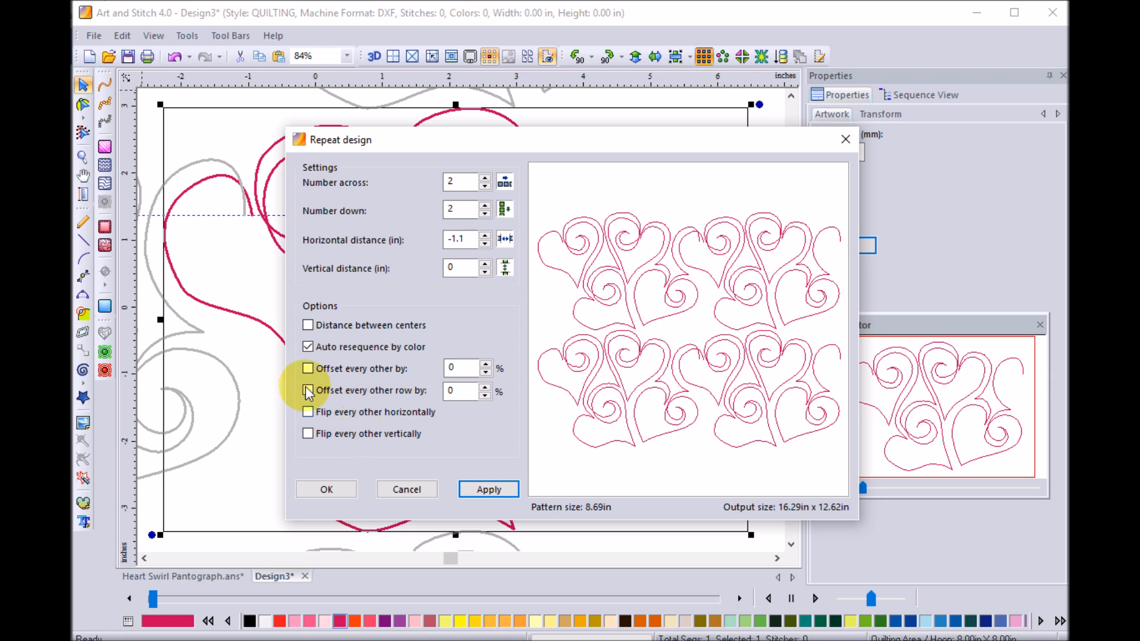
Preview the repeat with every other row offset by 50%
{"action": "left_click", "coordinate": [418, 388]}
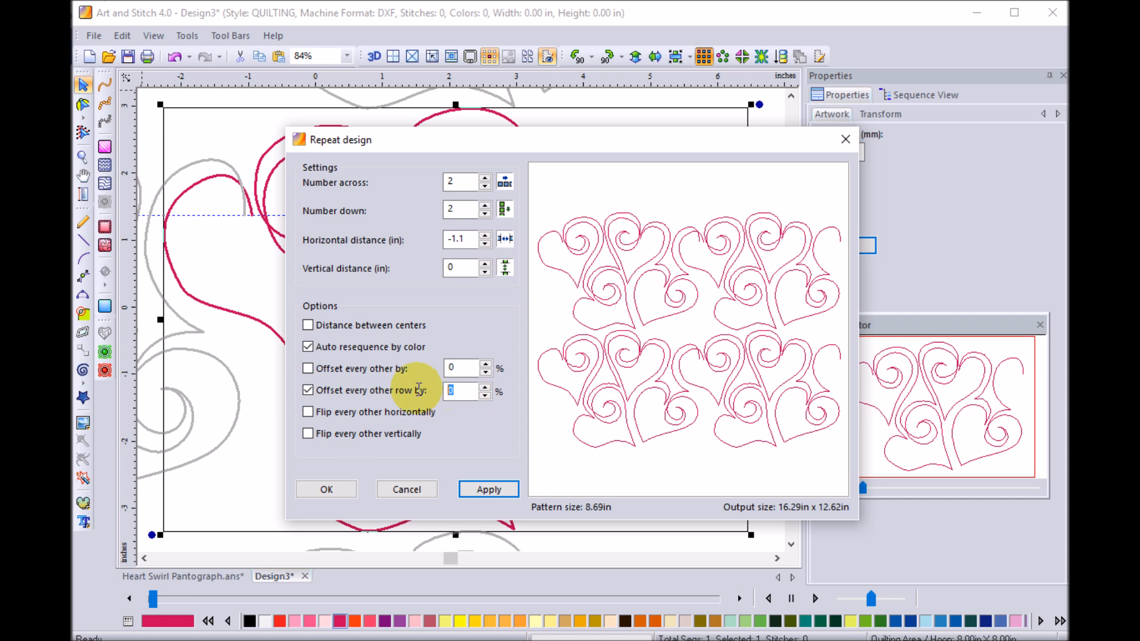
{"action": "type", "text": "50"}
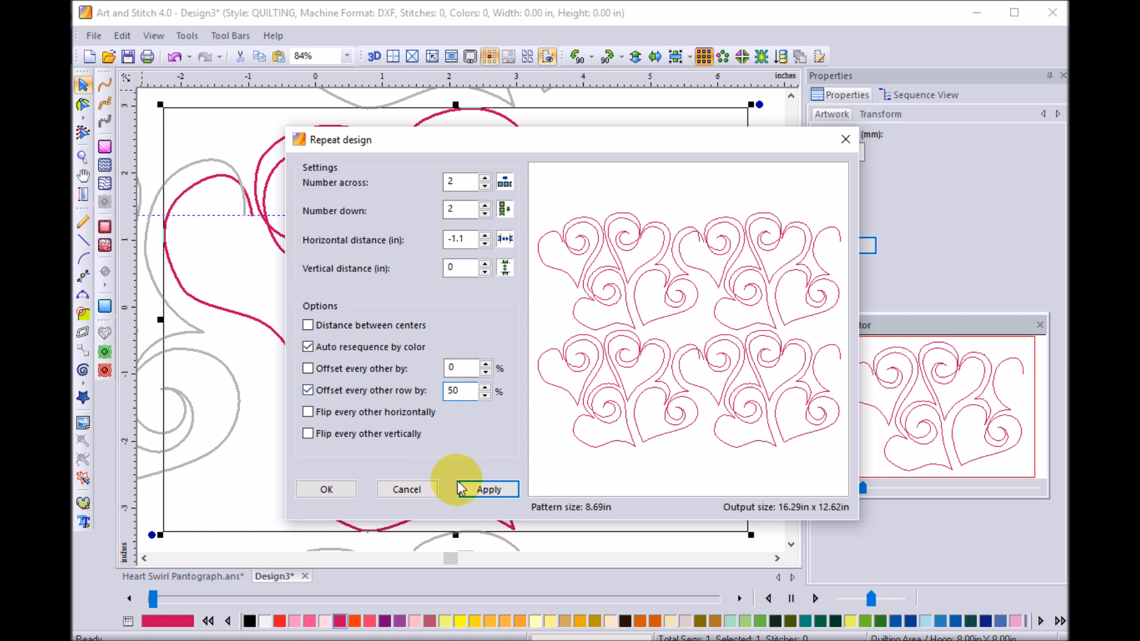
{"action": "left_click", "coordinate": [488, 491]}
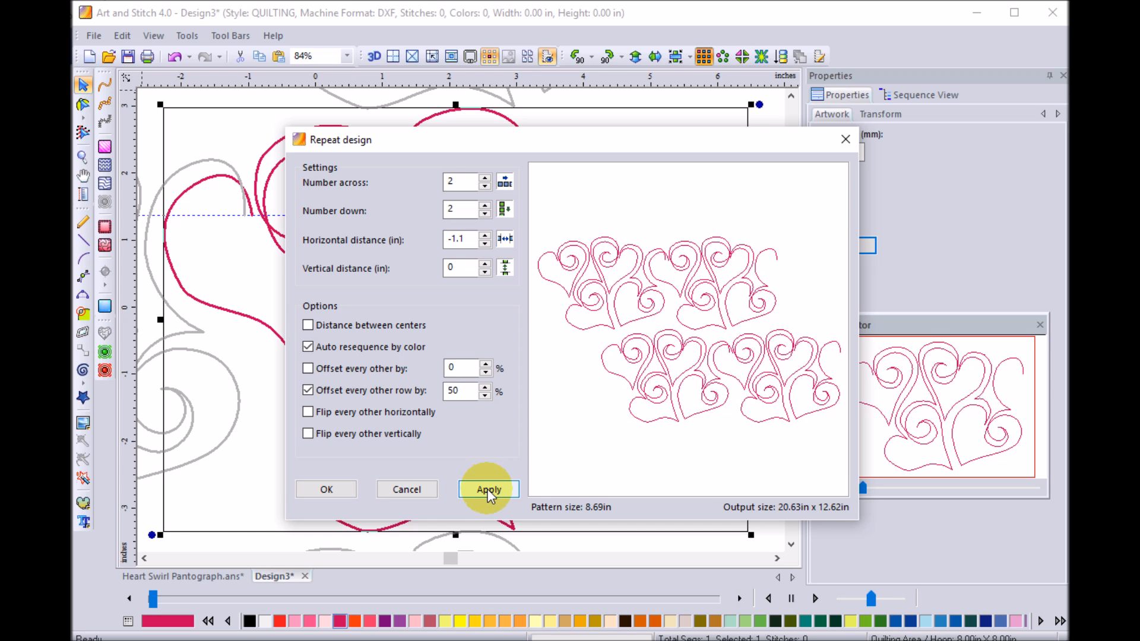
Try a vertical distance of -0.5 in for the repeat, and change it to -0.2 in
{"action": "double_click", "coordinate": [452, 267]}
{"action": "type", "text": "-.5"}
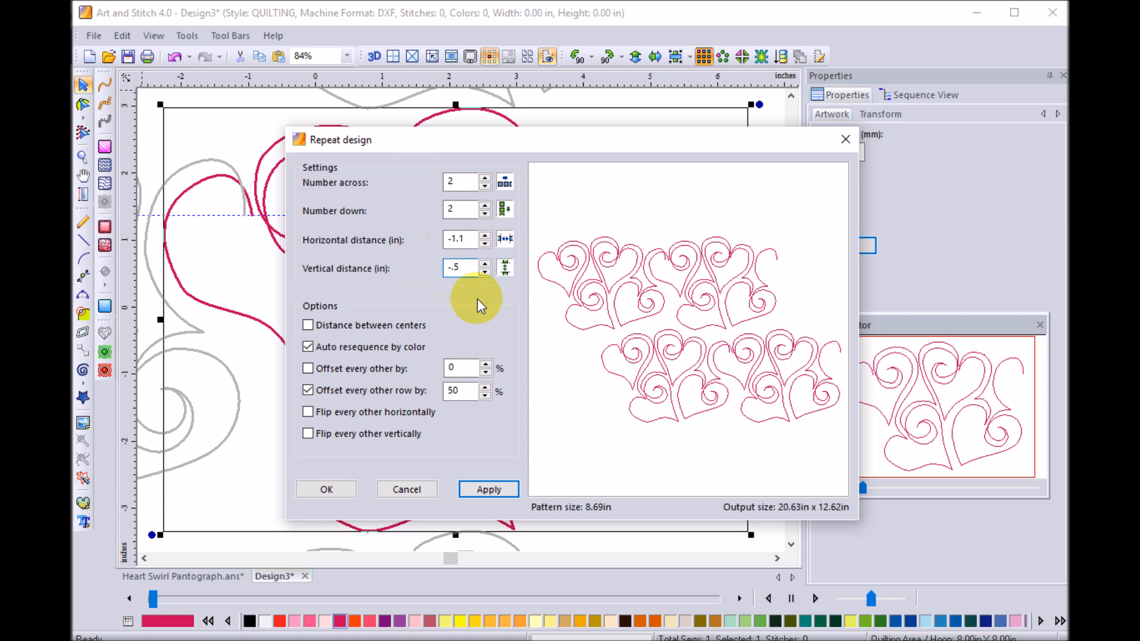
{"action": "left_click", "coordinate": [489, 489]}
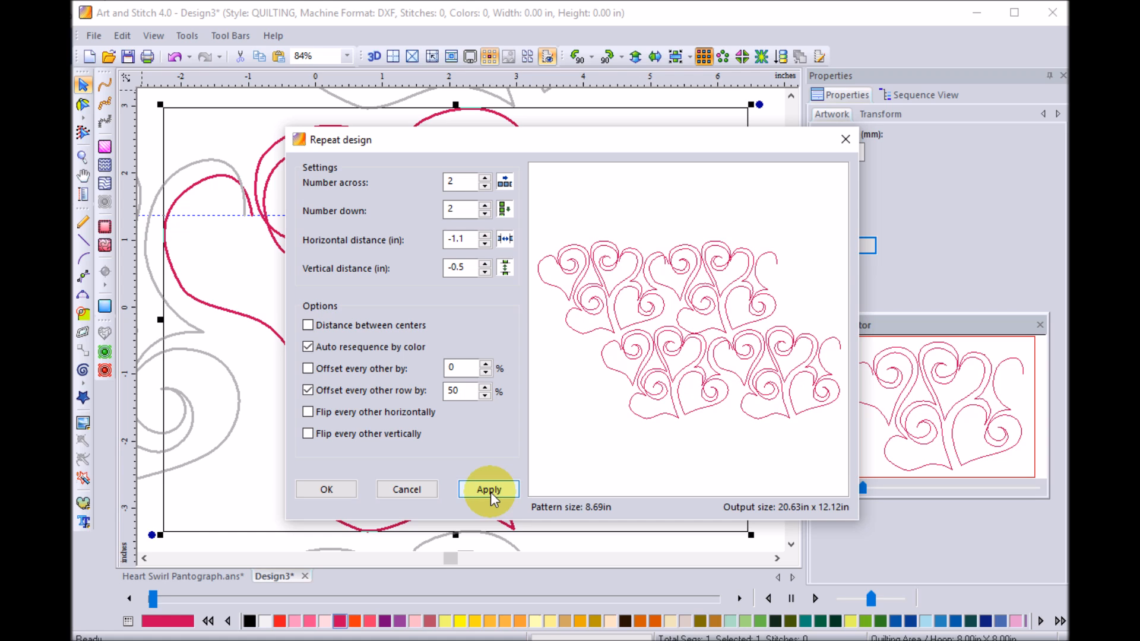
{"action": "double_click", "coordinate": [463, 267]}
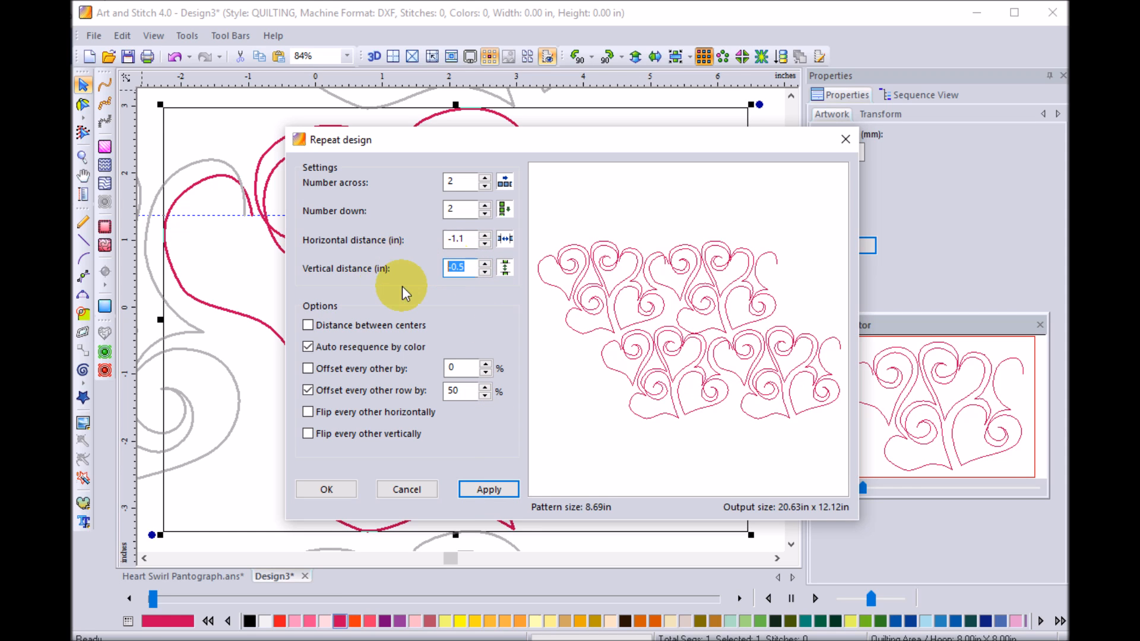
{"action": "type", "text": "-.2"}
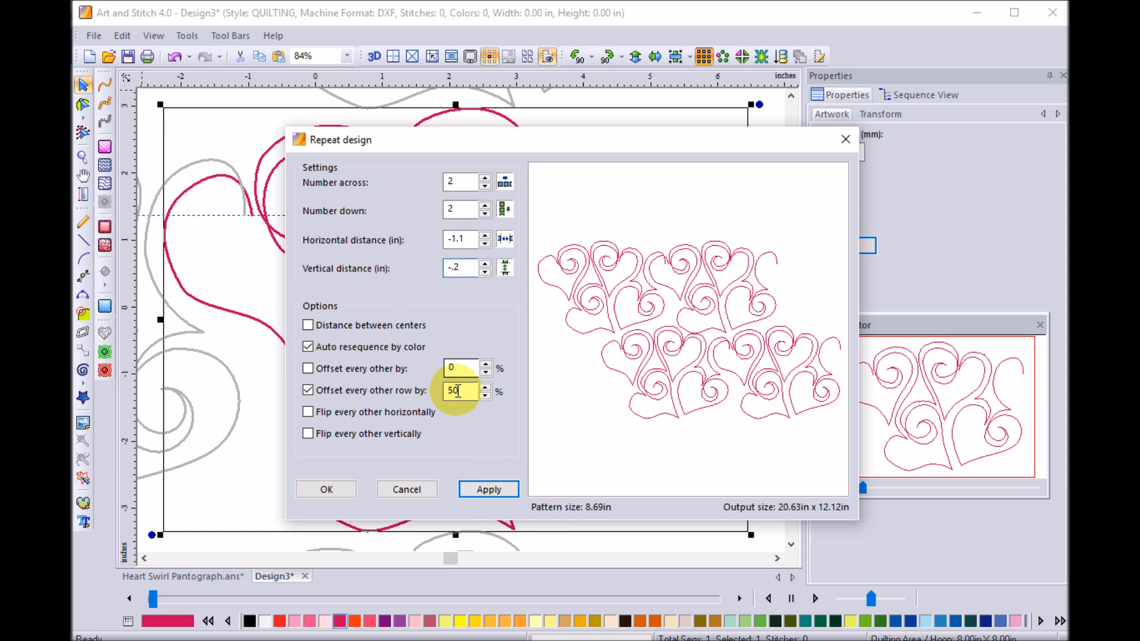
{"action": "left_click", "coordinate": [486, 489]}
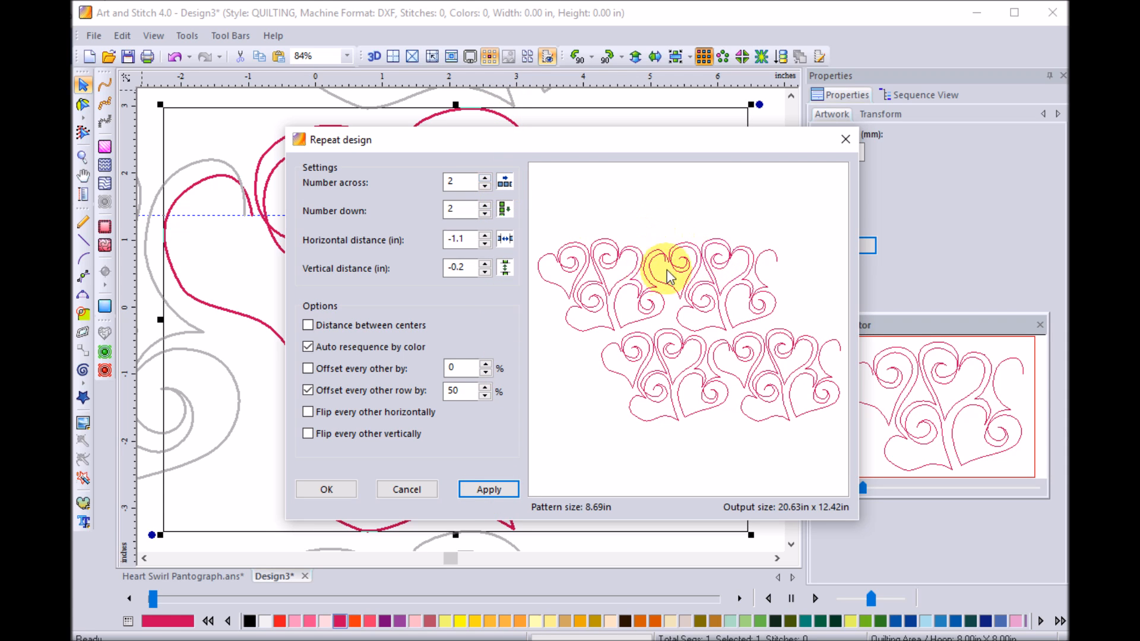
Create the 2 by 2 repeat with -1.1 in horizontal and -0.2 in vertical distance and no row offset
{"action": "left_click", "coordinate": [472, 239]}
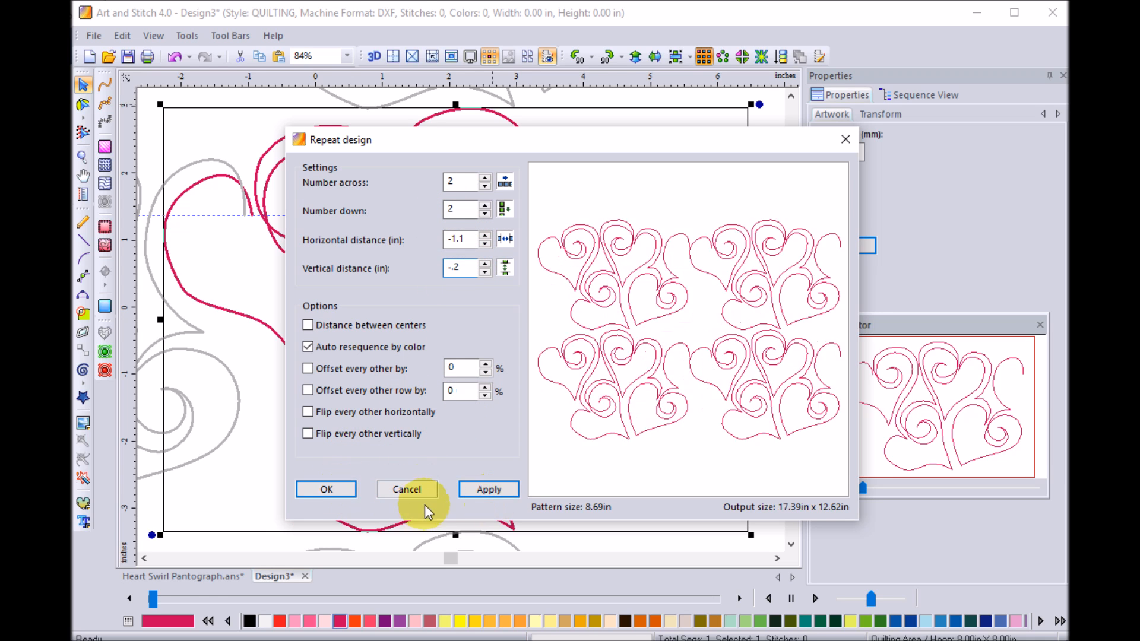
{"action": "left_click", "coordinate": [485, 491]}
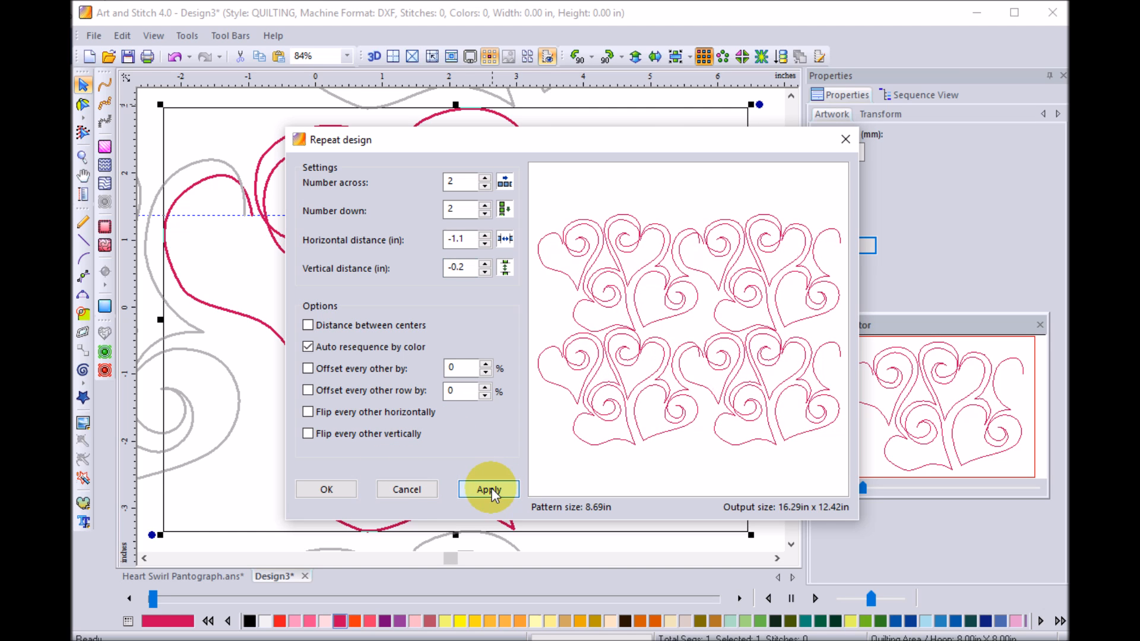
{"action": "left_click", "coordinate": [326, 490]}
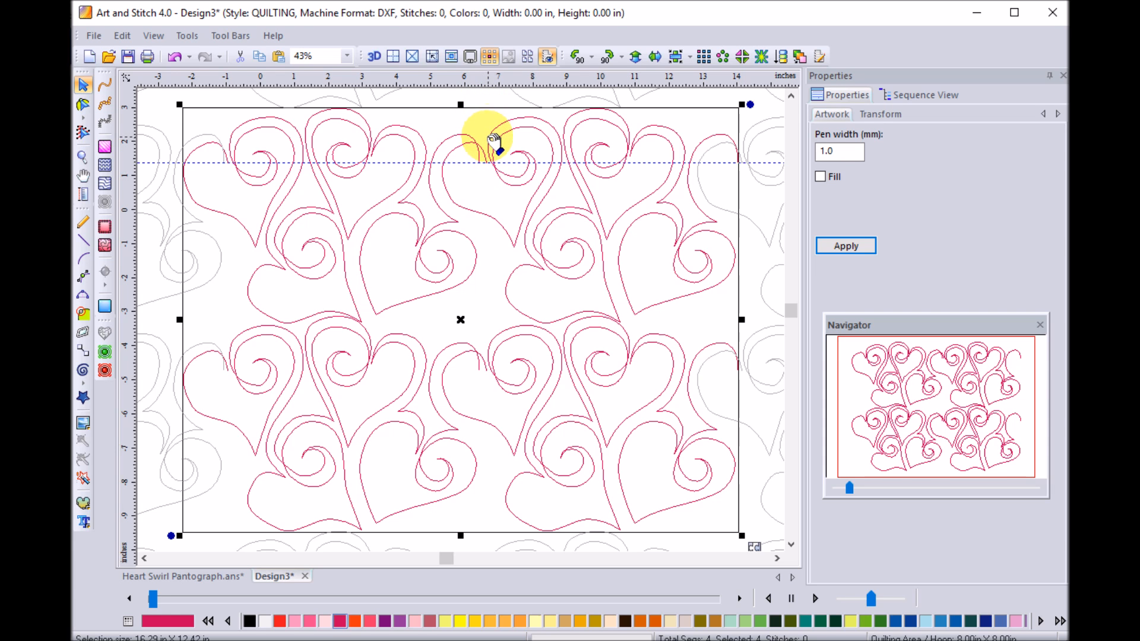
{"action": "left_click", "coordinate": [855, 486]}
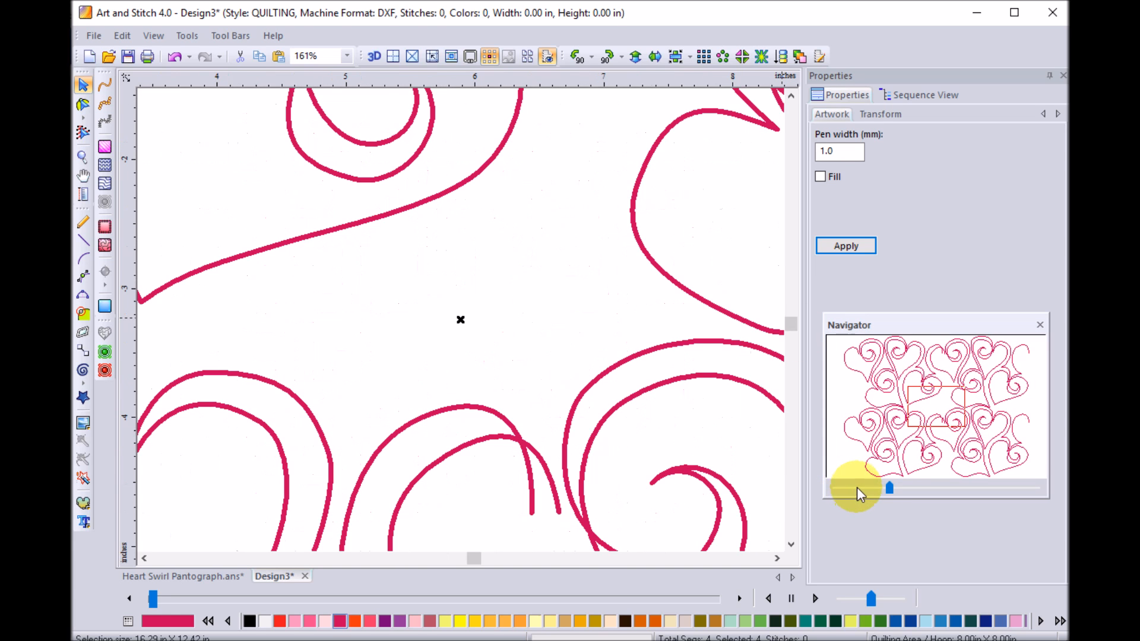
Move the first motif's end point along the guide line onto the neighbouring repeat's end, and reshape the arc leading to it
{"action": "left_click_drag", "start_coordinate": [933, 401], "coordinate": [927, 349]}
{"action": "left_click", "coordinate": [83, 105]}
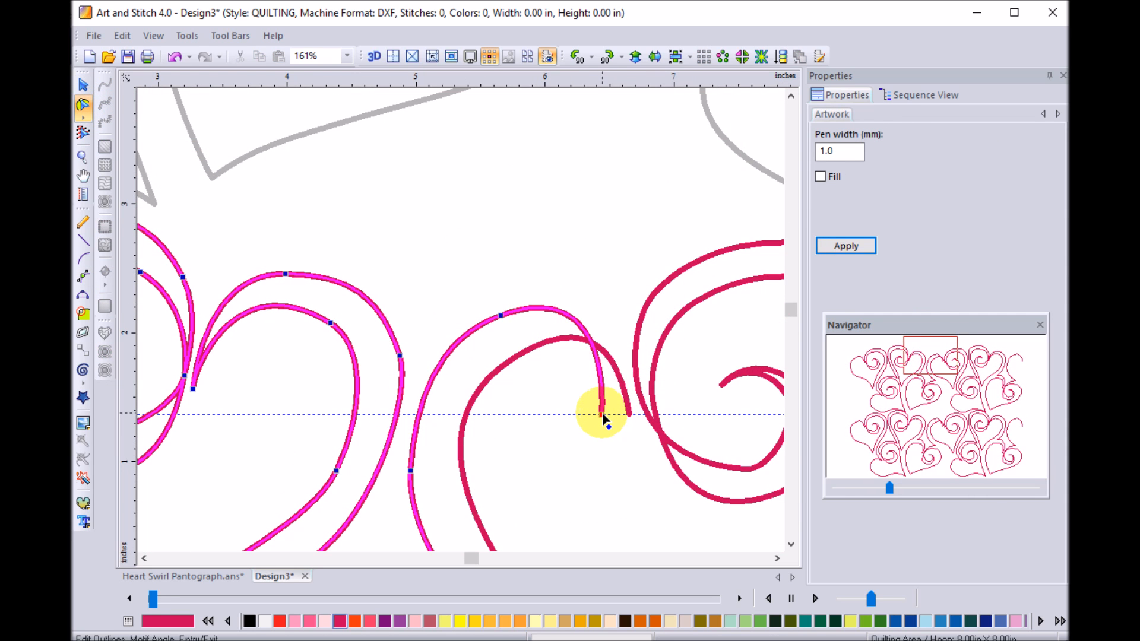
{"action": "left_click_drag", "start_coordinate": [602, 414], "coordinate": [628, 414]}
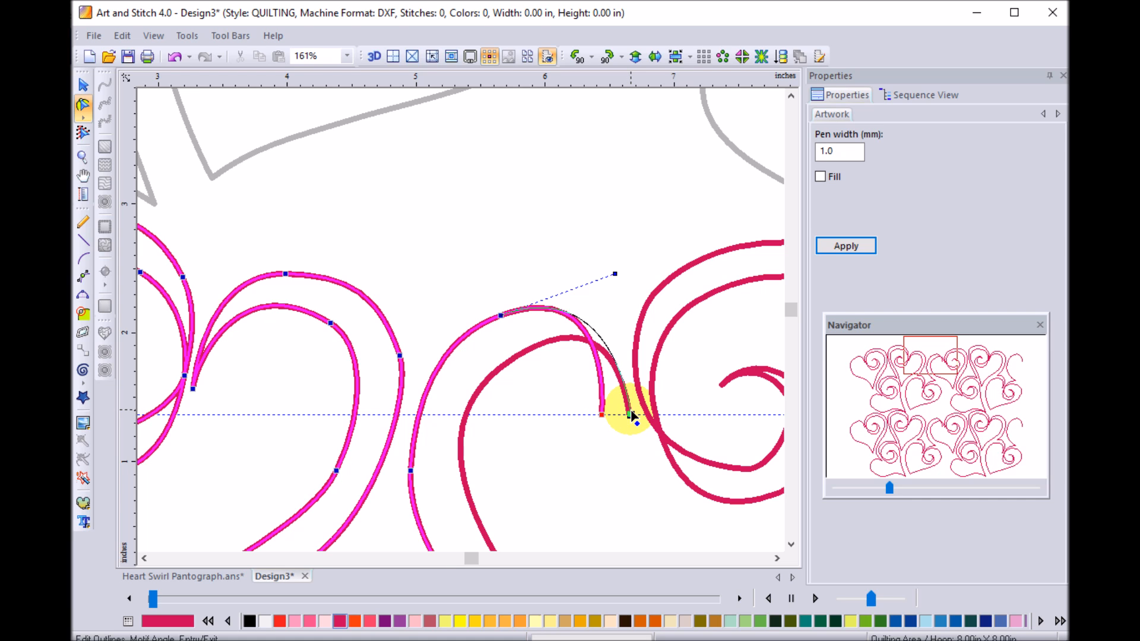
{"action": "left_click_drag", "start_coordinate": [631, 413], "coordinate": [630, 411]}
{"action": "left_click", "coordinate": [630, 415]}
{"action": "left_click_drag", "start_coordinate": [616, 273], "coordinate": [635, 272]}
{"action": "left_click", "coordinate": [497, 316]}
{"action": "left_click_drag", "start_coordinate": [498, 316], "coordinate": [497, 314]}
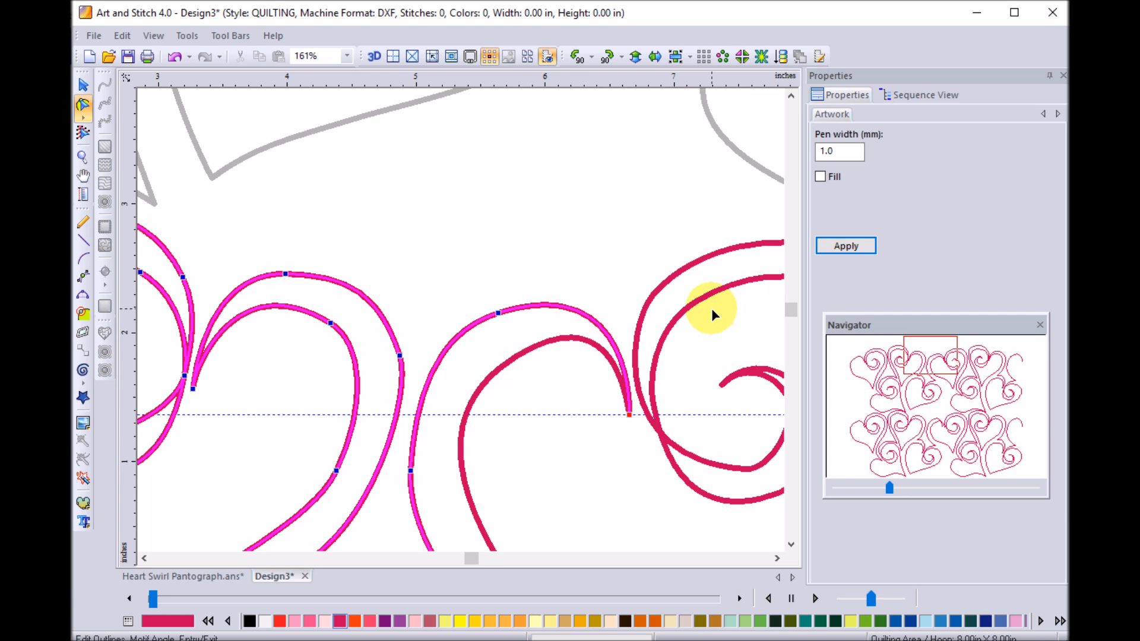
Delete the three repeated copies, keeping the first edited artwork, and turn off the interlocking preview
{"action": "left_click", "coordinate": [924, 94]}
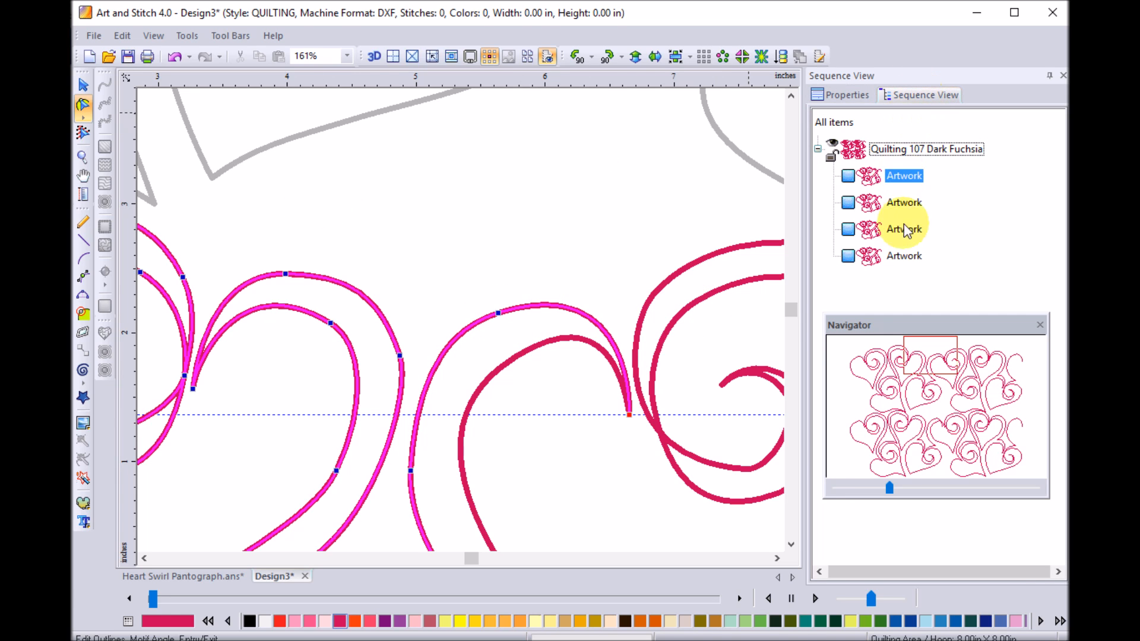
{"action": "left_click", "coordinate": [907, 203]}
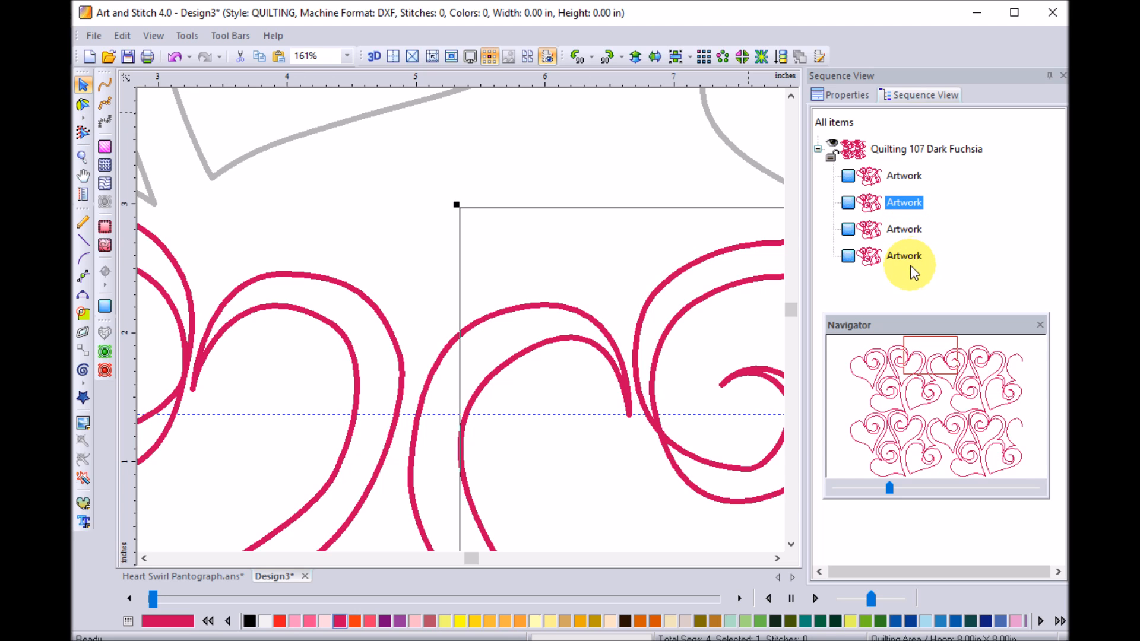
{"action": "left_click", "coordinate": [911, 262], "text": "shift"}
{"action": "left_click", "coordinate": [912, 206]}
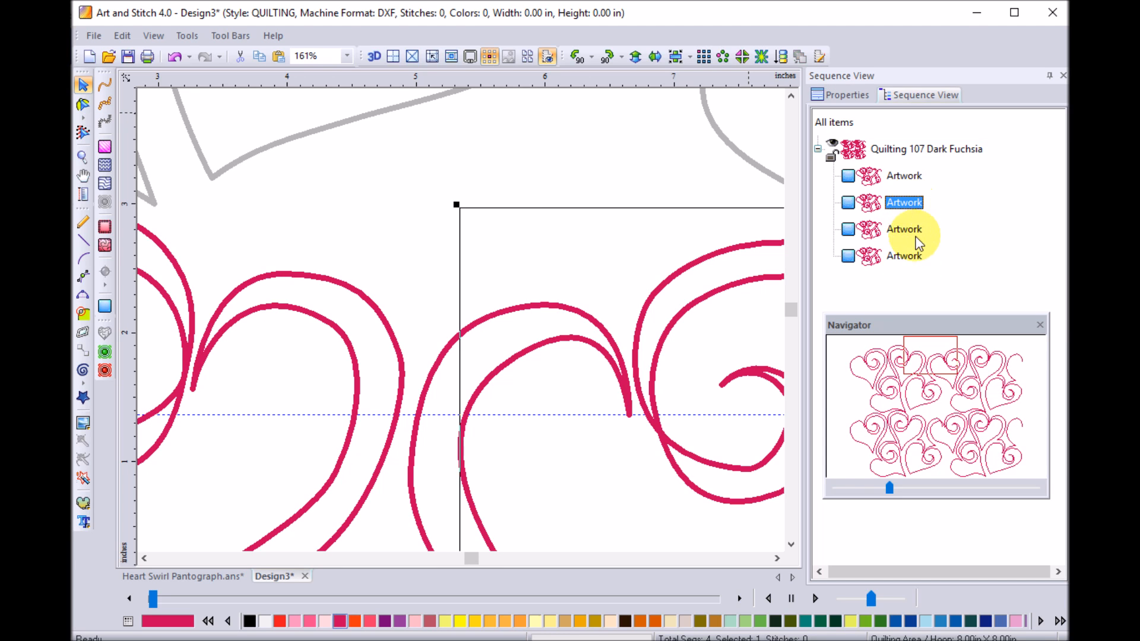
{"action": "left_click", "coordinate": [909, 237], "text": "shift"}
{"action": "left_click", "coordinate": [910, 256], "text": "shift"}
{"action": "key", "text": "Delete"}
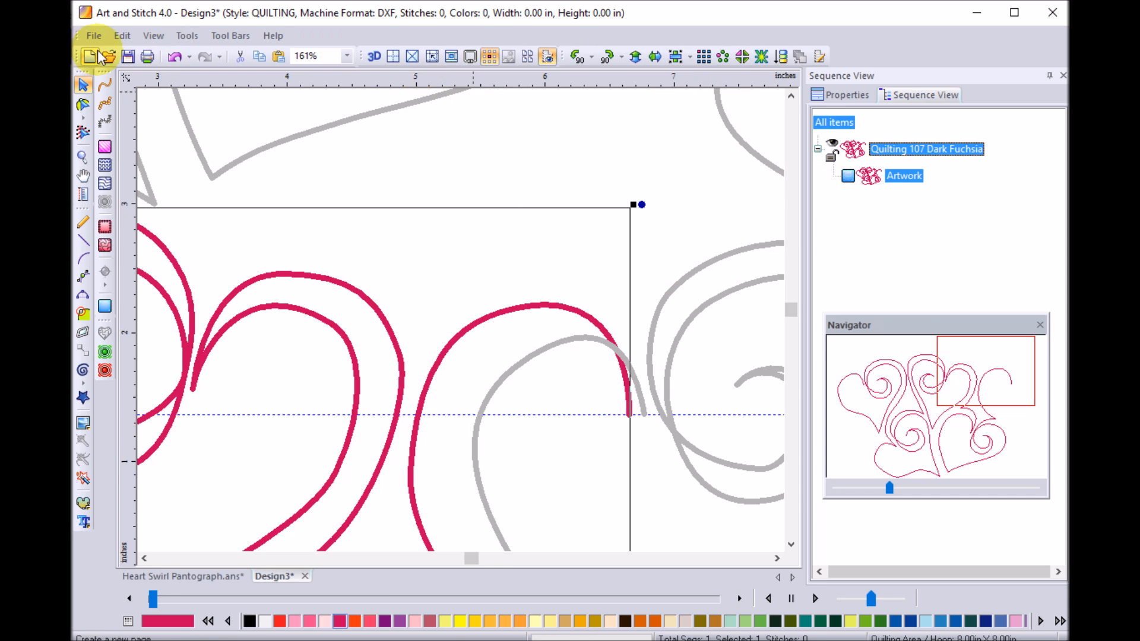
{"action": "left_click", "coordinate": [153, 36]}
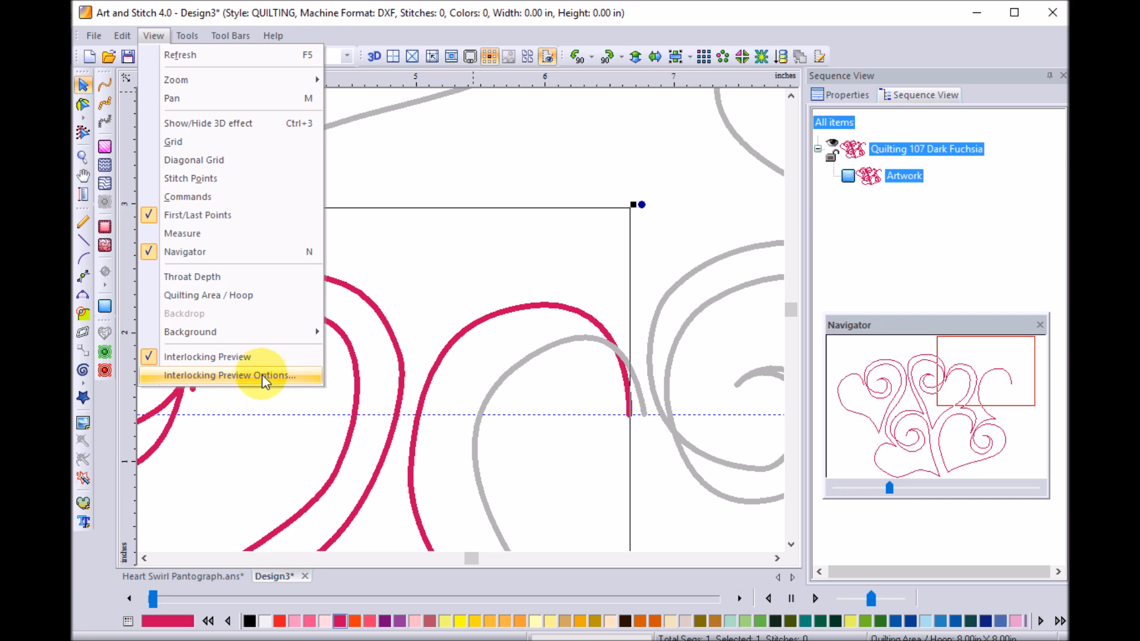
{"action": "left_click", "coordinate": [159, 362]}
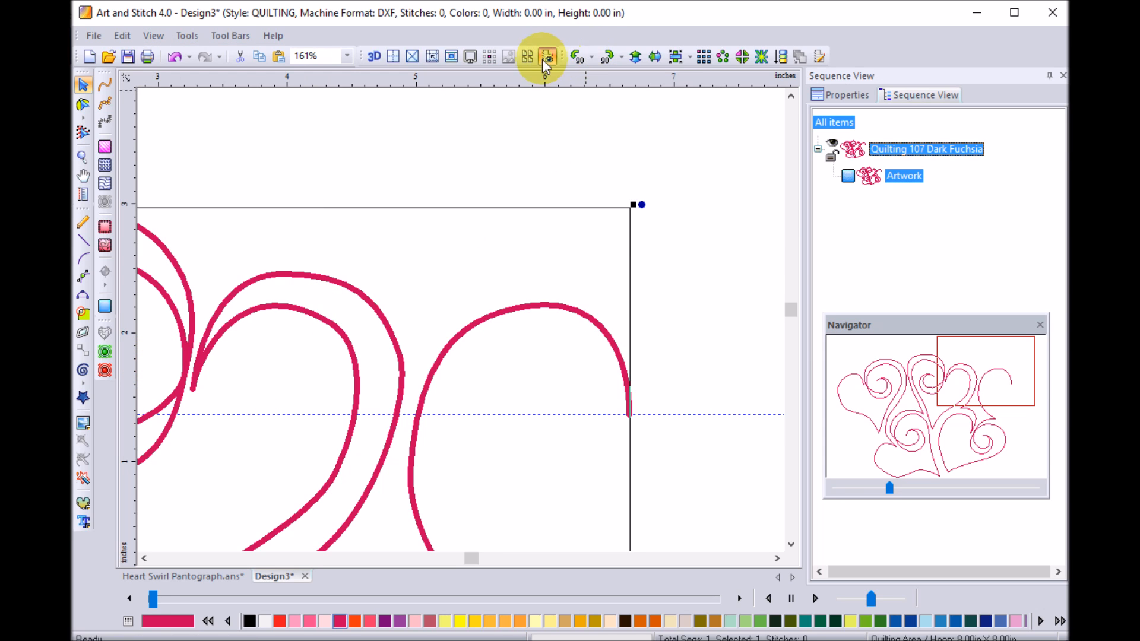
Set up a repeat of the edited design with -1.3 in horizontal and -0.2 in vertical distance
{"action": "left_click", "coordinate": [704, 57]}
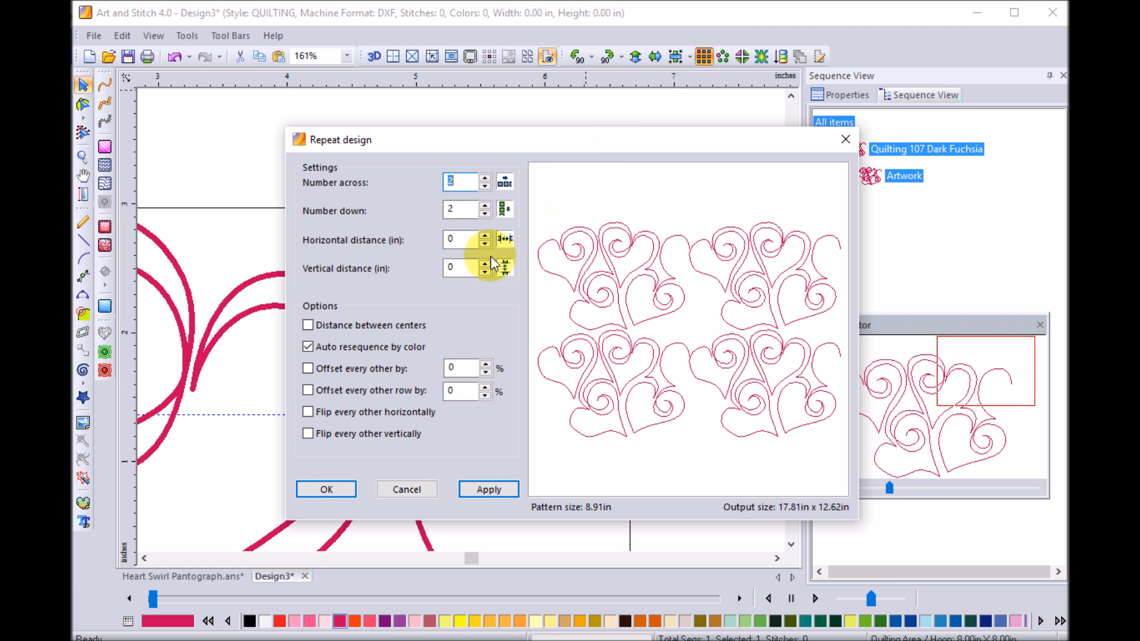
{"action": "double_click", "coordinate": [465, 240]}
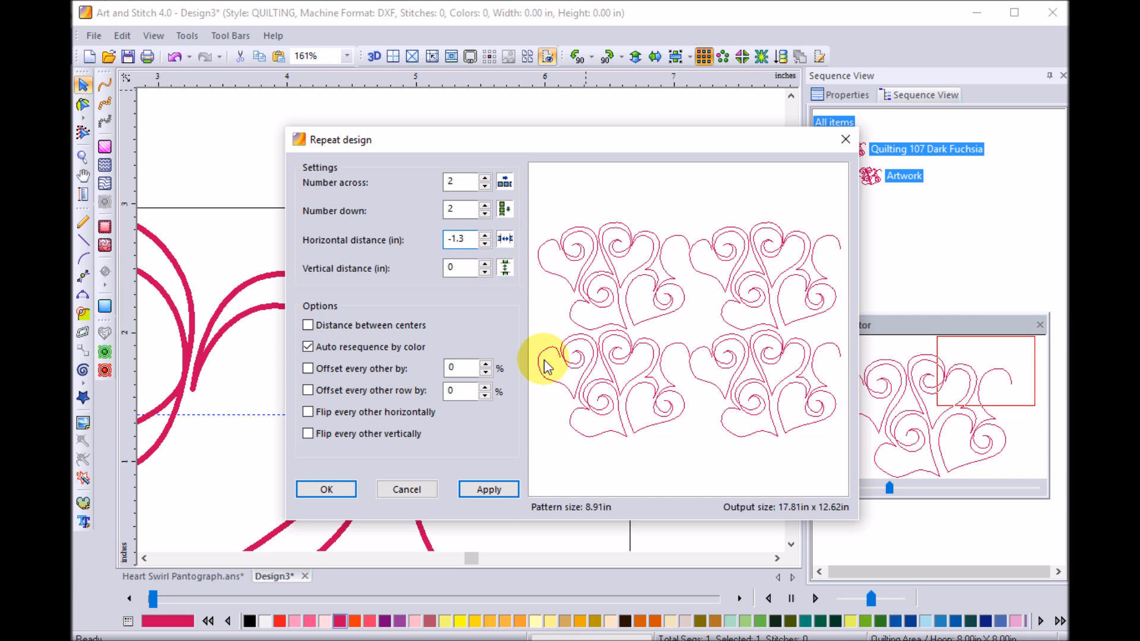
{"action": "left_click", "coordinate": [491, 491]}
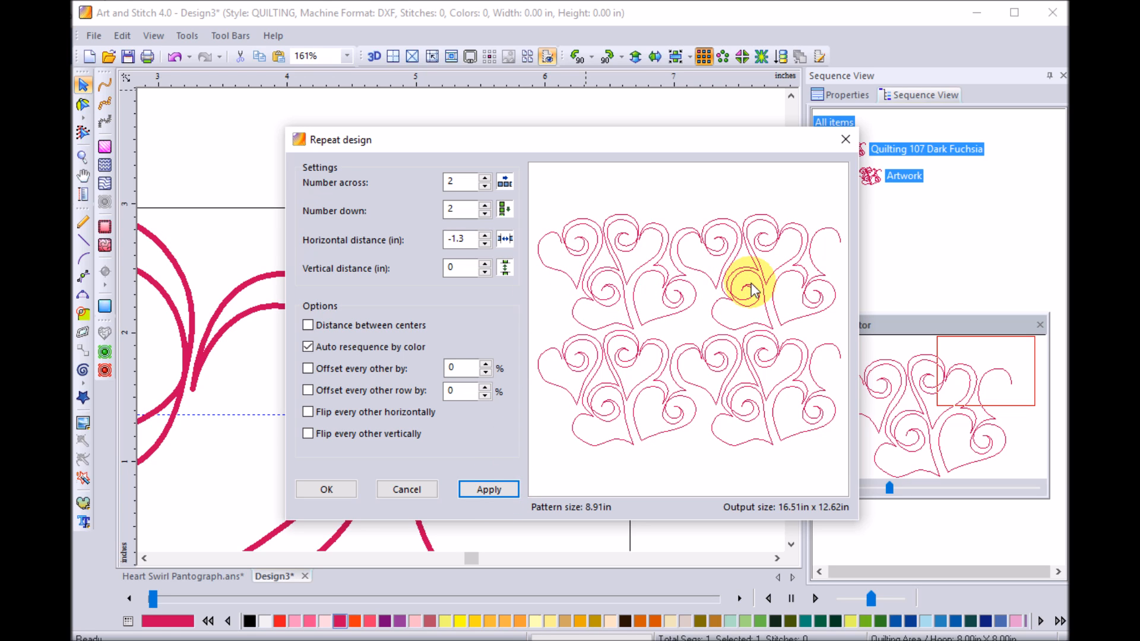
{"action": "double_click", "coordinate": [470, 266]}
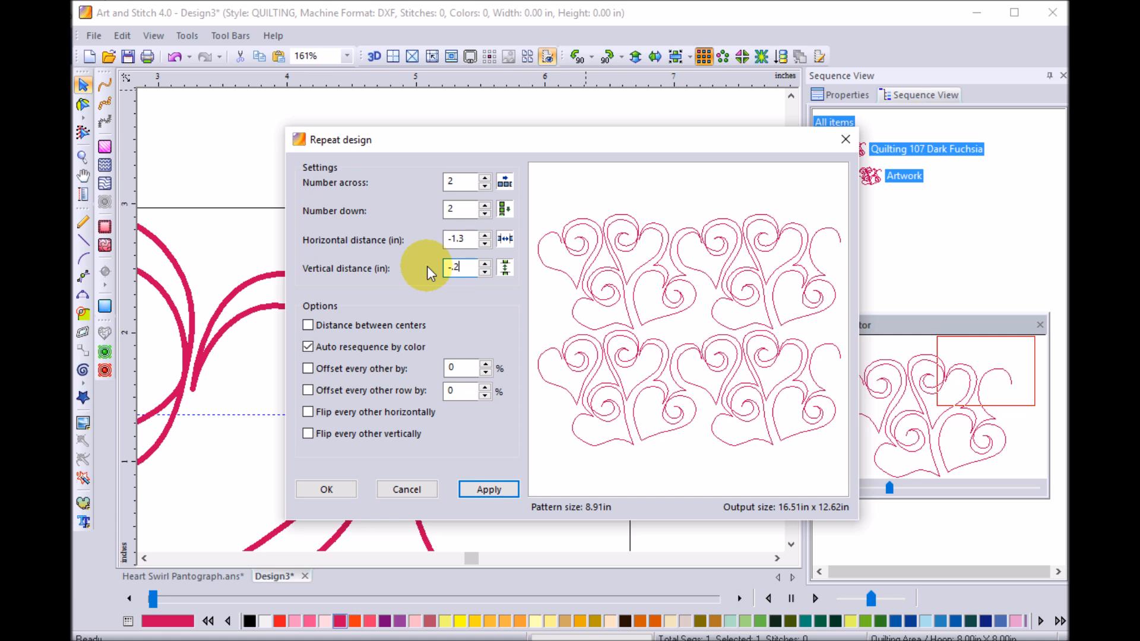
Offset every other row of the repeat by 50% and update the preview
{"action": "left_click", "coordinate": [308, 389]}
{"action": "double_click", "coordinate": [458, 390]}
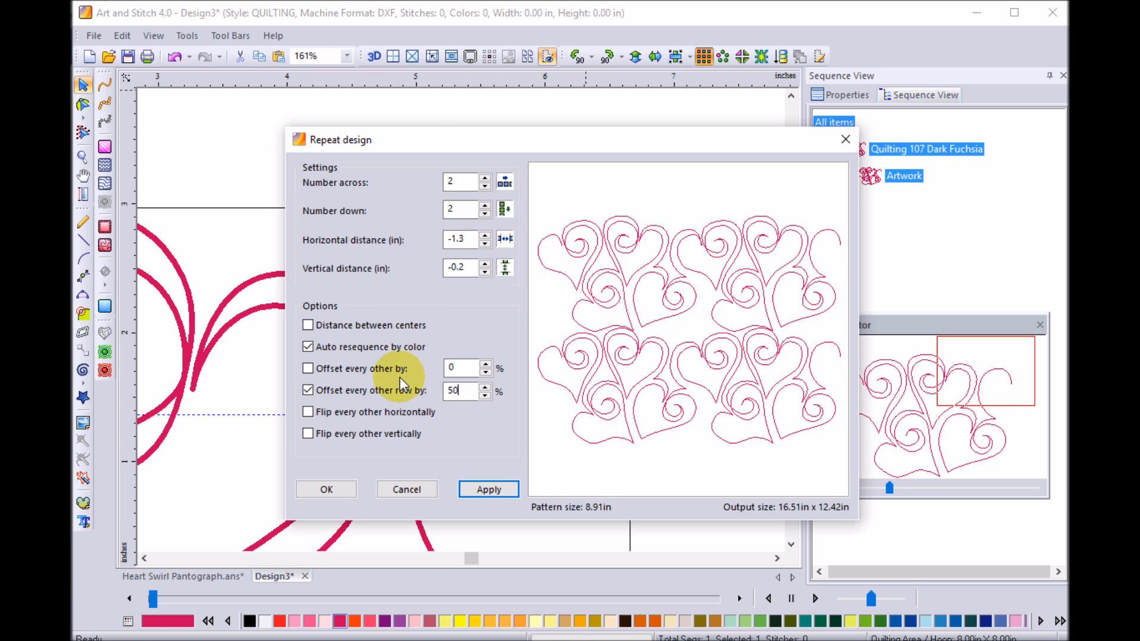
{"action": "left_click", "coordinate": [500, 490]}
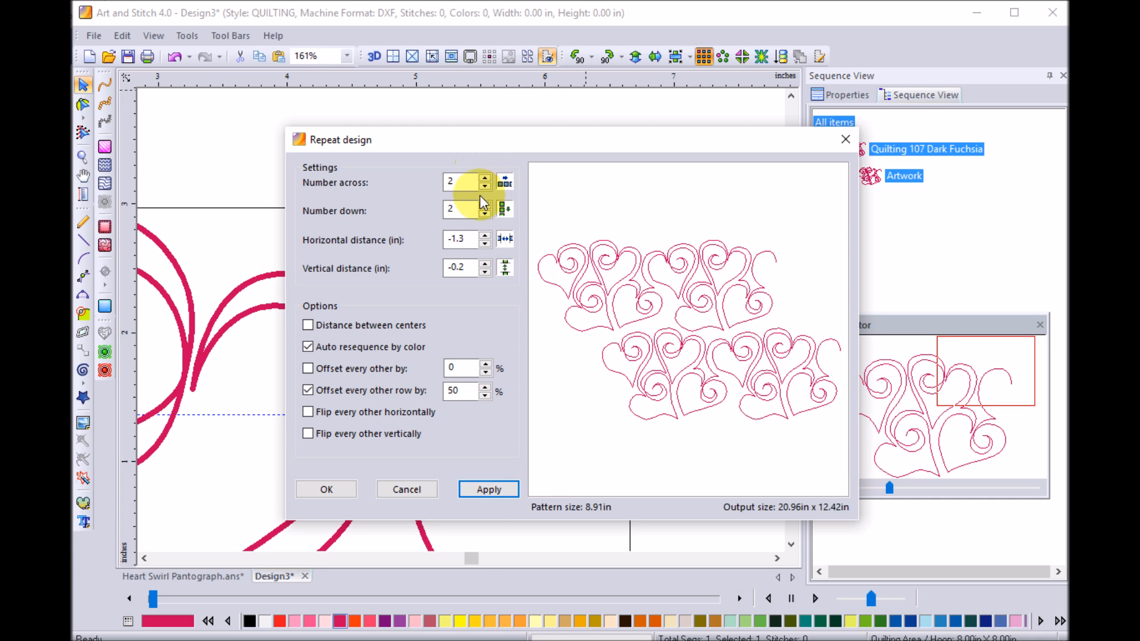
Increase the repeat to 4 across and 4 down, create it, and deselect the result
{"action": "left_click", "coordinate": [485, 178]}
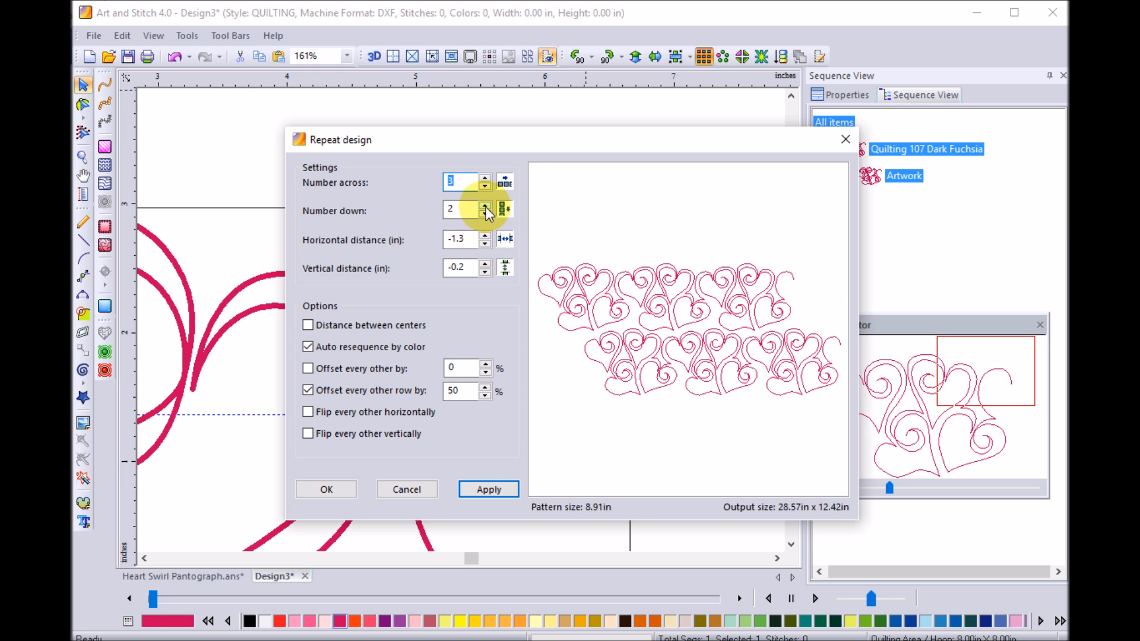
{"action": "left_click", "coordinate": [486, 206]}
{"action": "left_click", "coordinate": [484, 178]}
{"action": "left_click", "coordinate": [486, 206]}
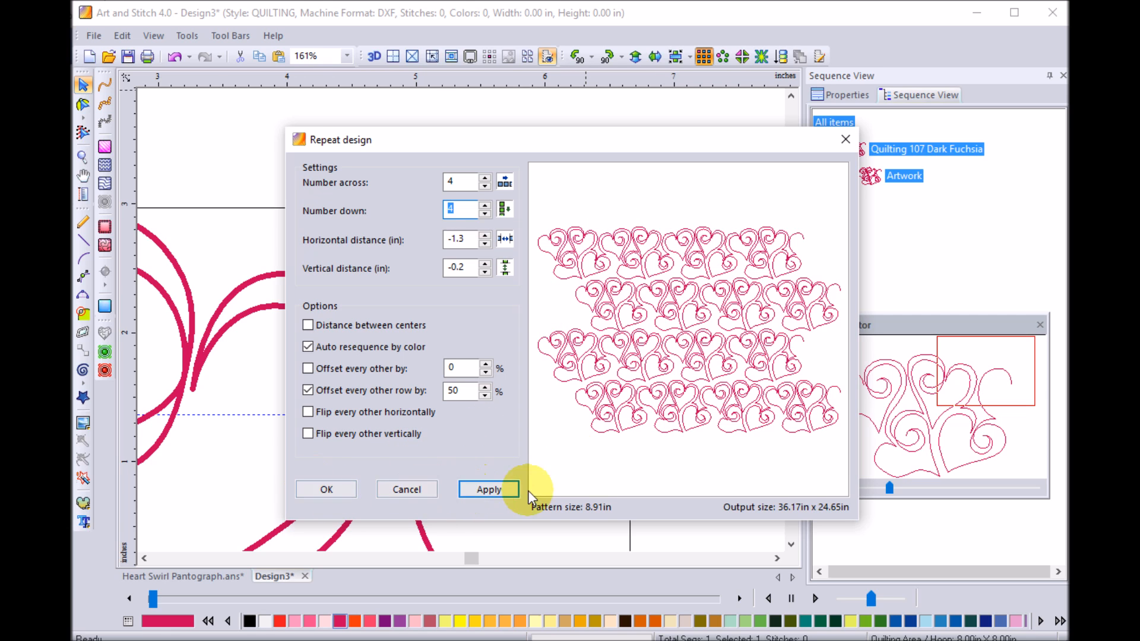
{"action": "left_click", "coordinate": [478, 491]}
{"action": "left_click", "coordinate": [332, 490]}
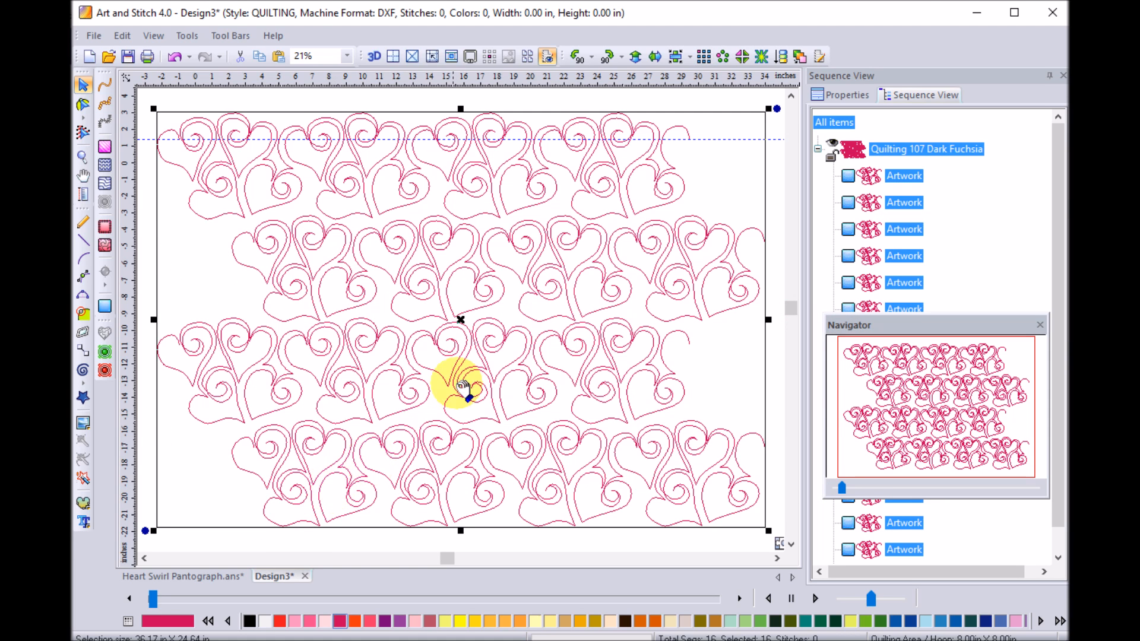
{"action": "left_click", "coordinate": [745, 102]}
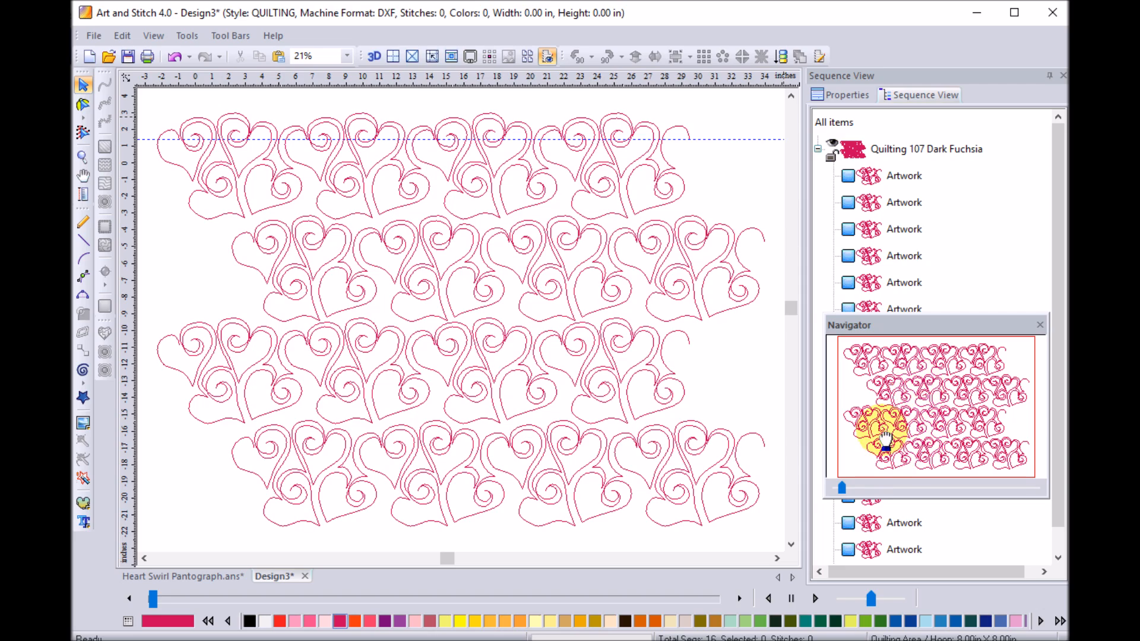
Inspect how the repeated rows interlock, and delete every copy except the first artwork
{"action": "left_click_drag", "start_coordinate": [841, 488], "coordinate": [849, 487]}
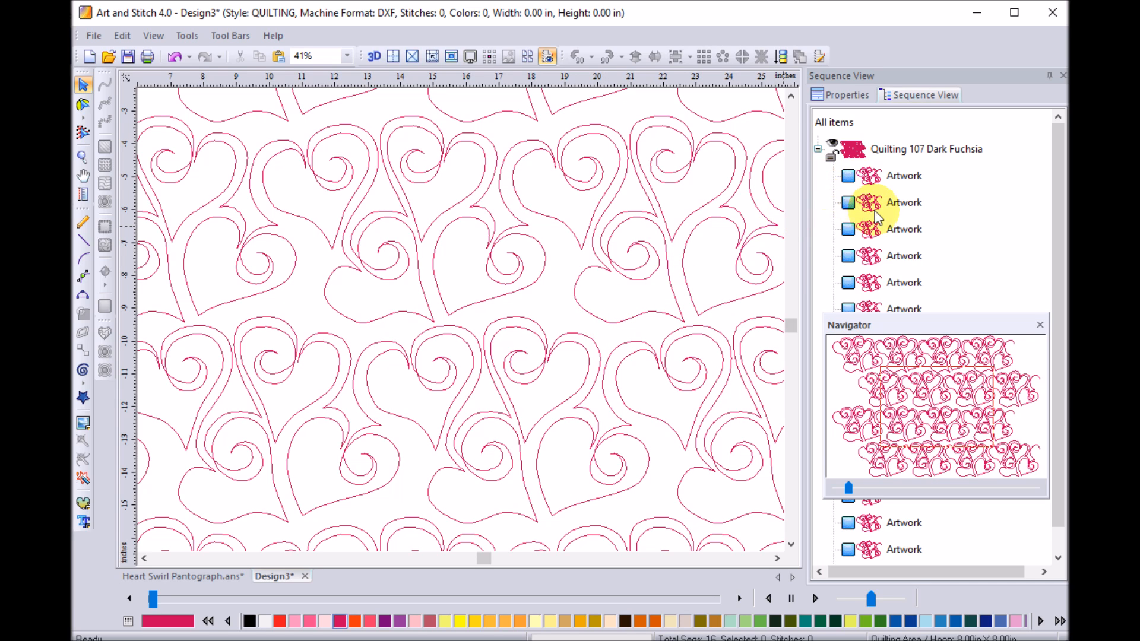
{"action": "left_click", "coordinate": [914, 203]}
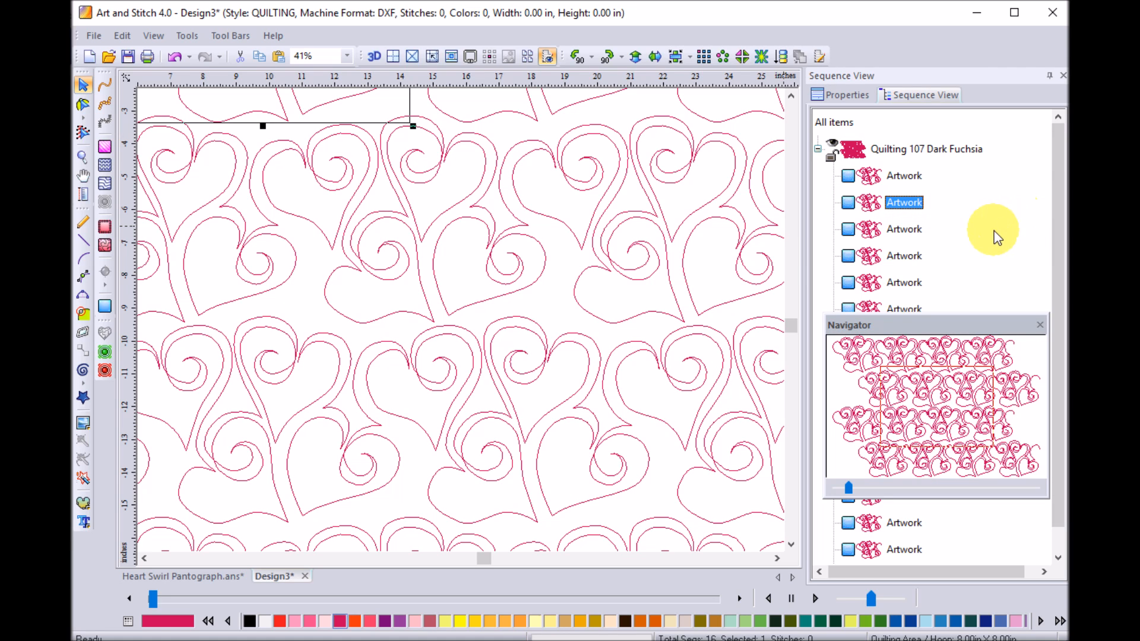
{"action": "left_click", "coordinate": [1039, 325]}
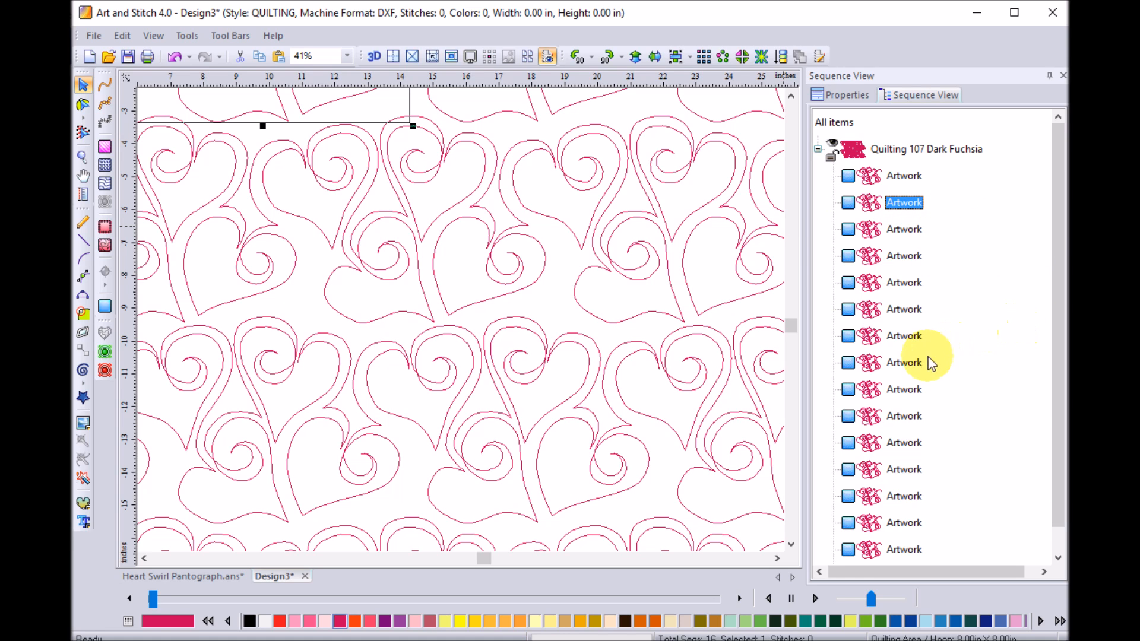
{"action": "left_click", "coordinate": [908, 549], "text": "shift"}
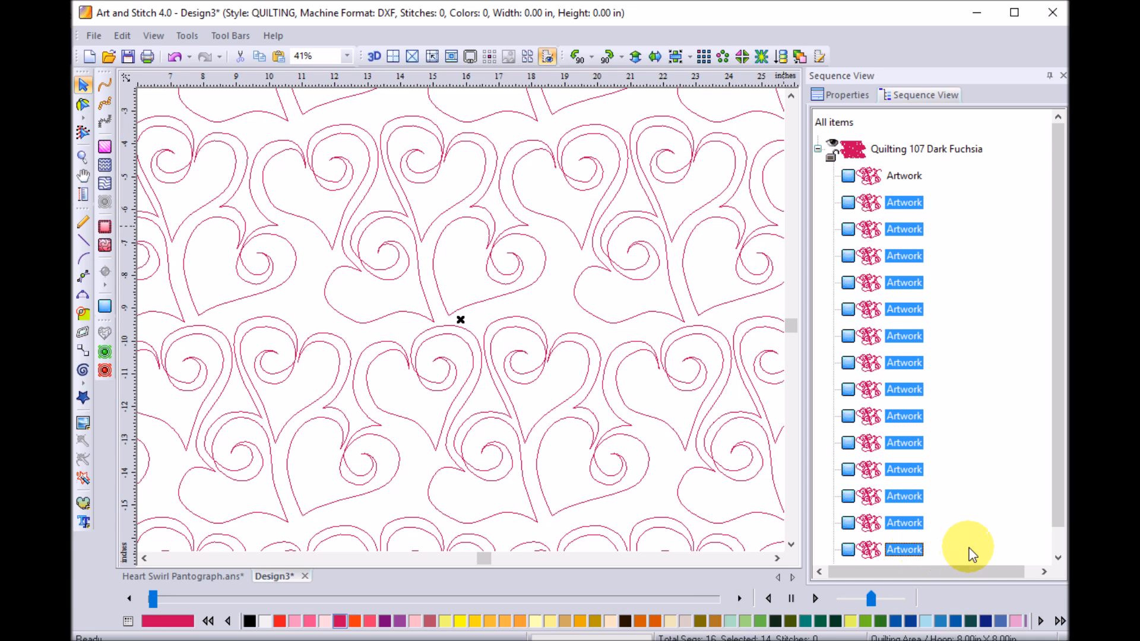
{"action": "key", "text": "Delete"}
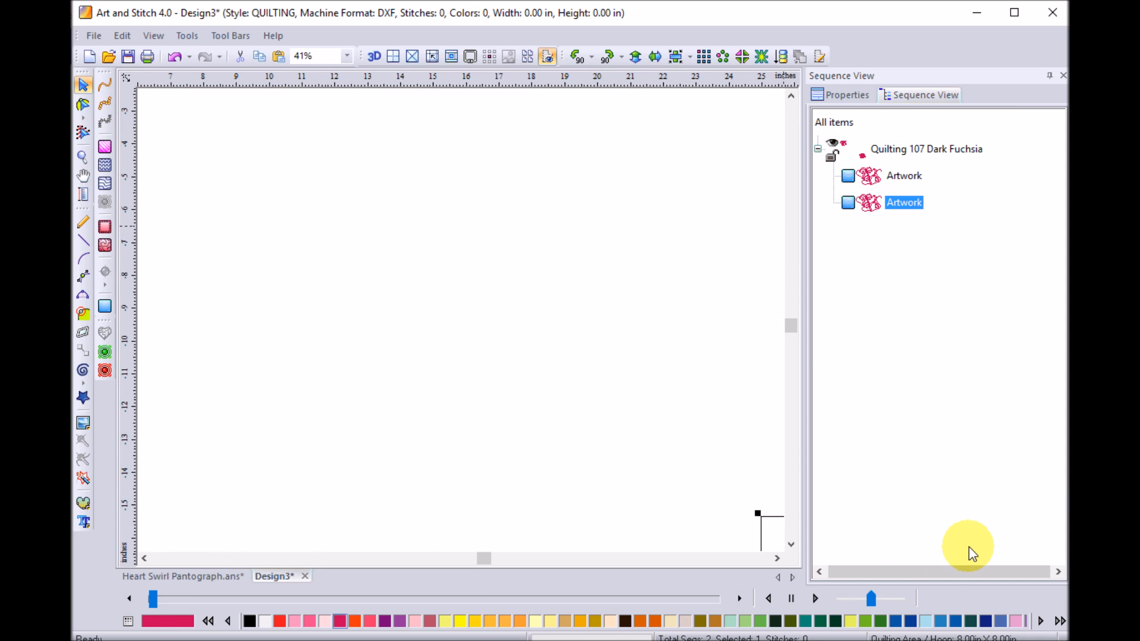
{"action": "key", "text": "Delete"}
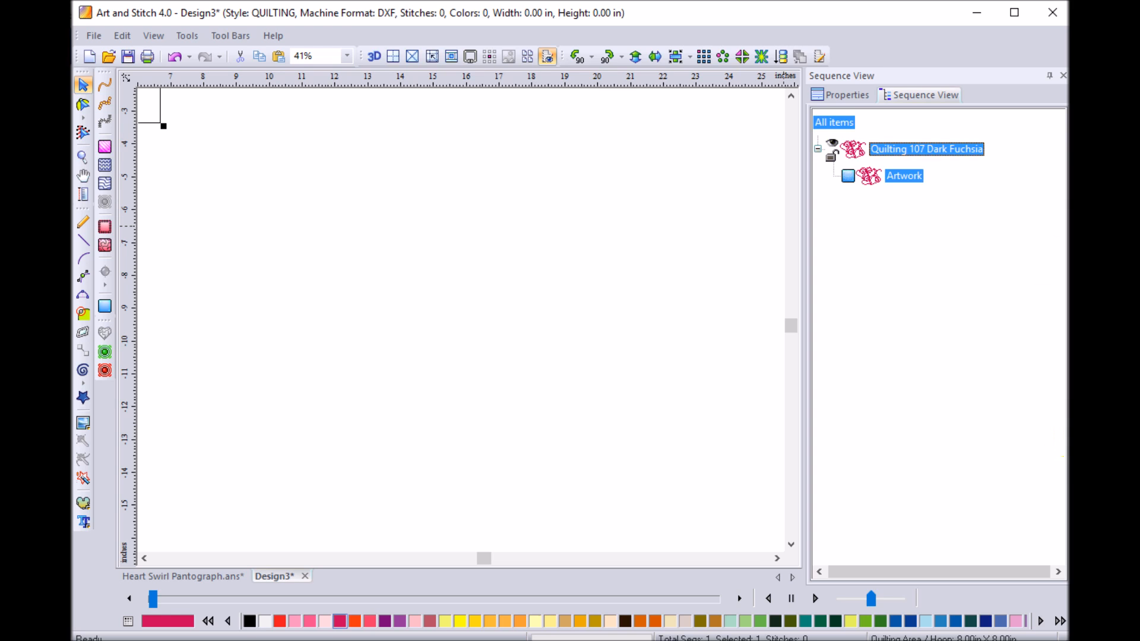
Select the three outline points of the lower-left heart's outer lobe and shift them outward together to widen the heart
{"action": "left_click", "coordinate": [911, 176]}
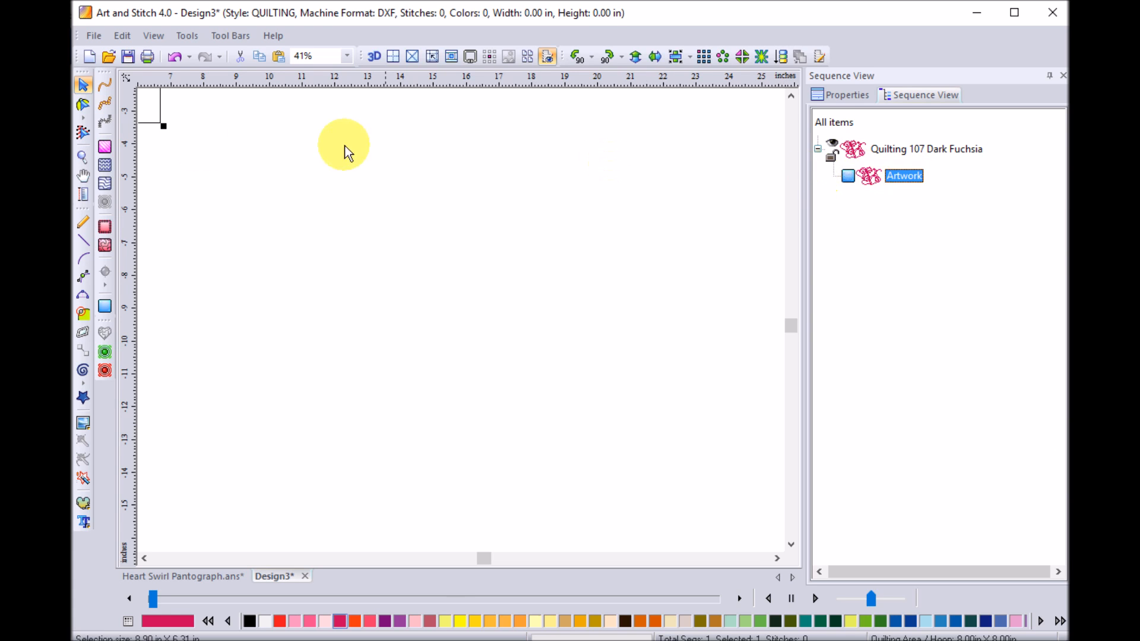
{"action": "left_click", "coordinate": [83, 106]}
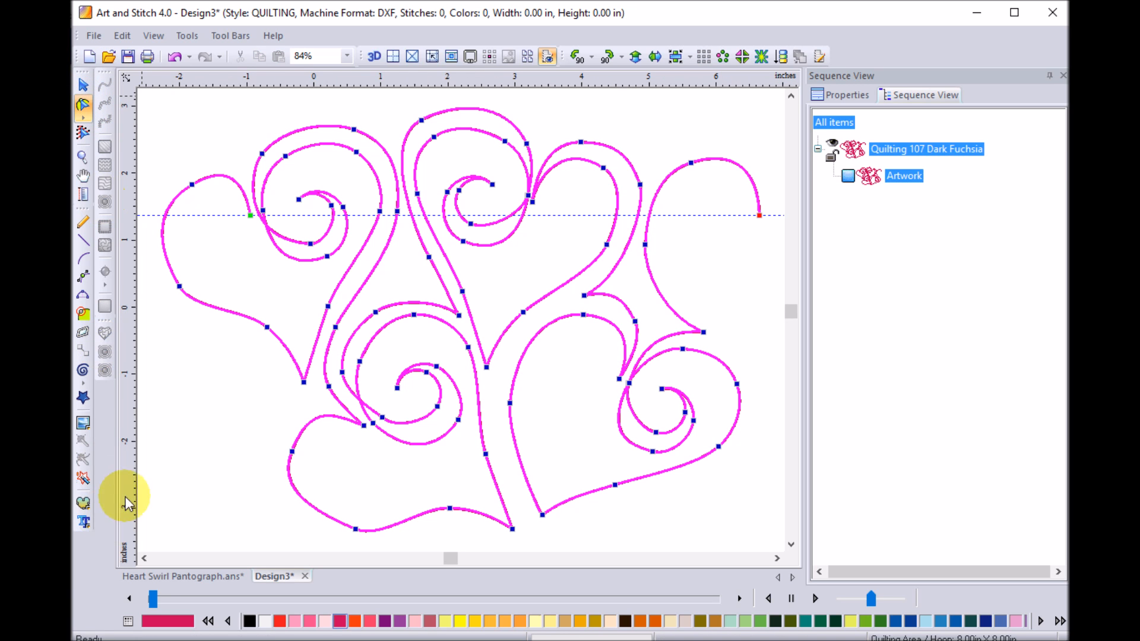
{"action": "left_click", "coordinate": [292, 452]}
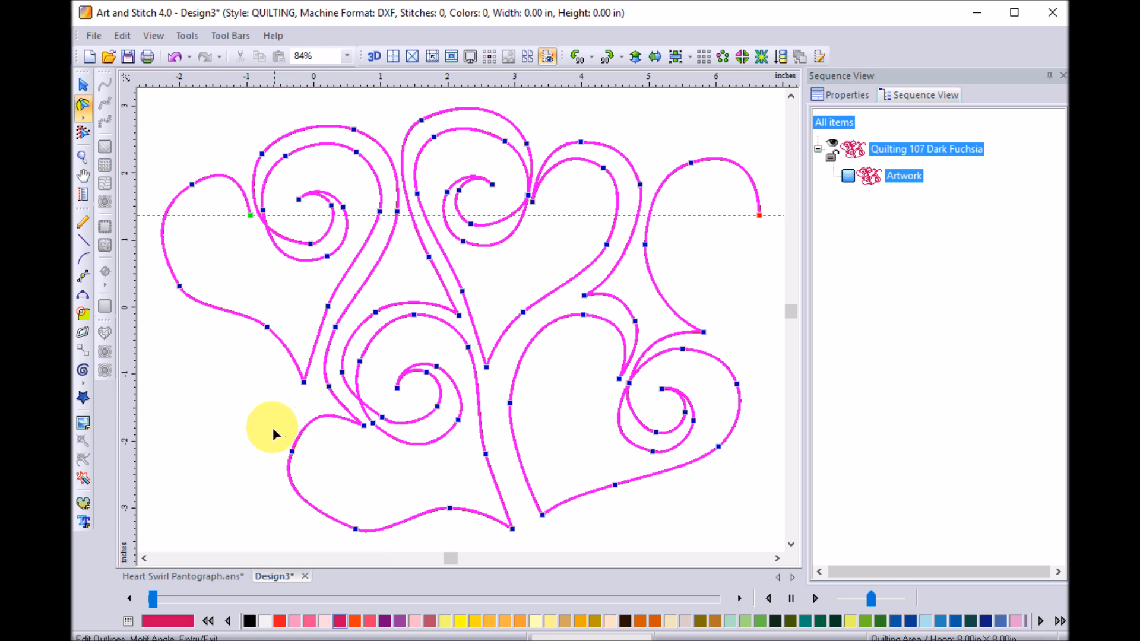
{"action": "left_click_drag", "start_coordinate": [254, 426], "coordinate": [367, 547]}
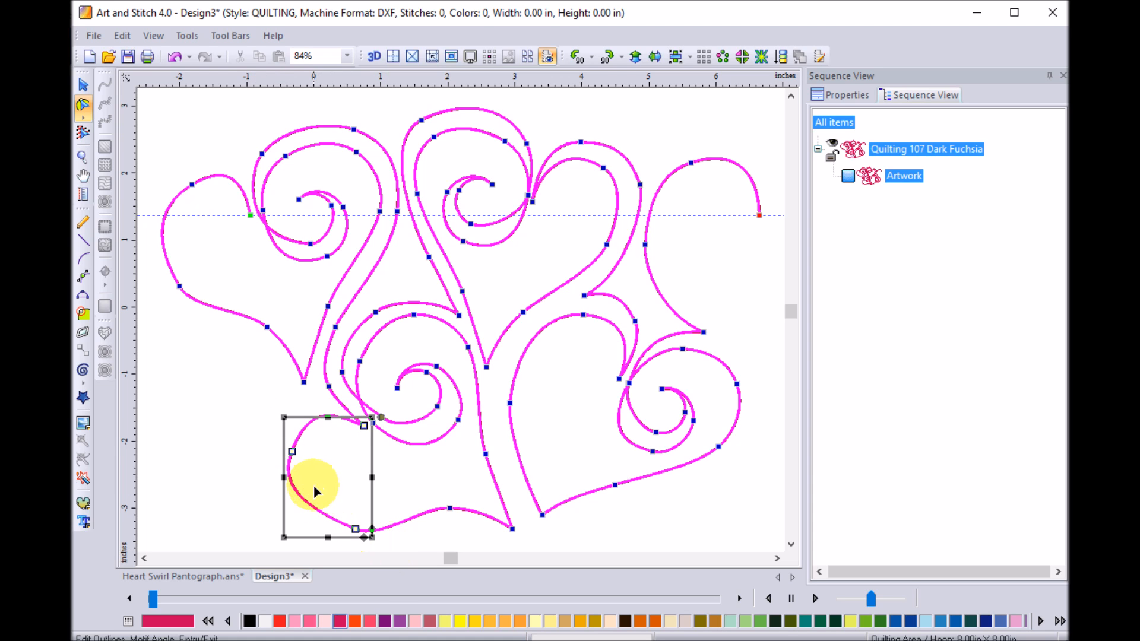
{"action": "left_click_drag", "start_coordinate": [292, 453], "coordinate": [253, 443]}
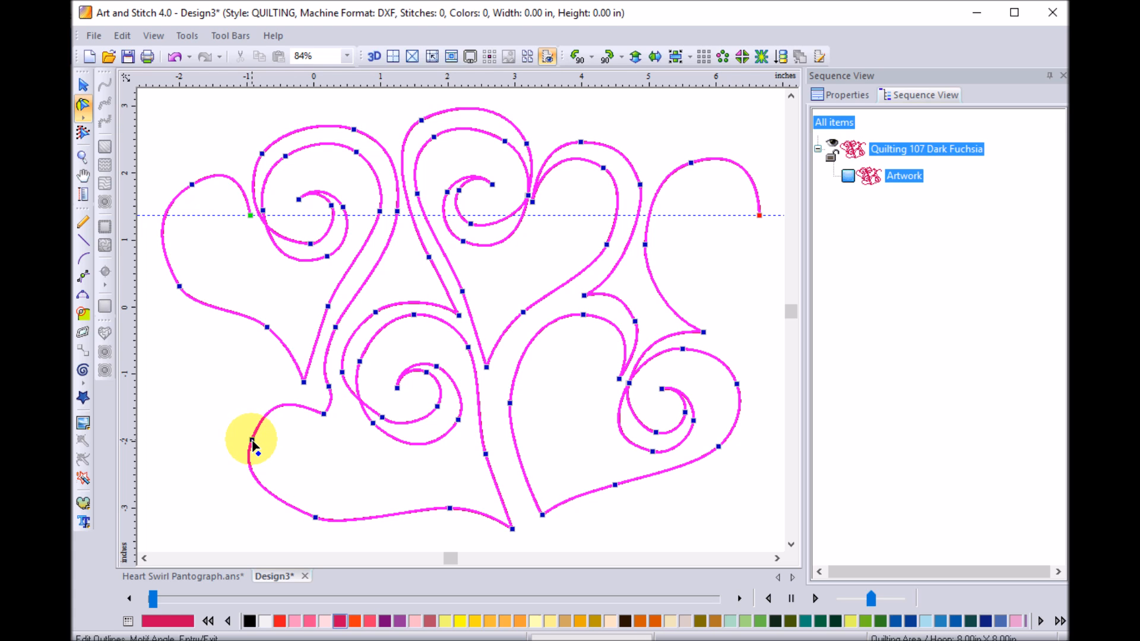
Refine the lower-left heart's lobe by moving its bottom point outward and down and applying Smooth to its outermost point
{"action": "left_click", "coordinate": [316, 518]}
{"action": "left_click_drag", "start_coordinate": [316, 518], "coordinate": [301, 524]}
{"action": "left_click", "coordinate": [251, 448]}
{"action": "right_click", "coordinate": [252, 446]}
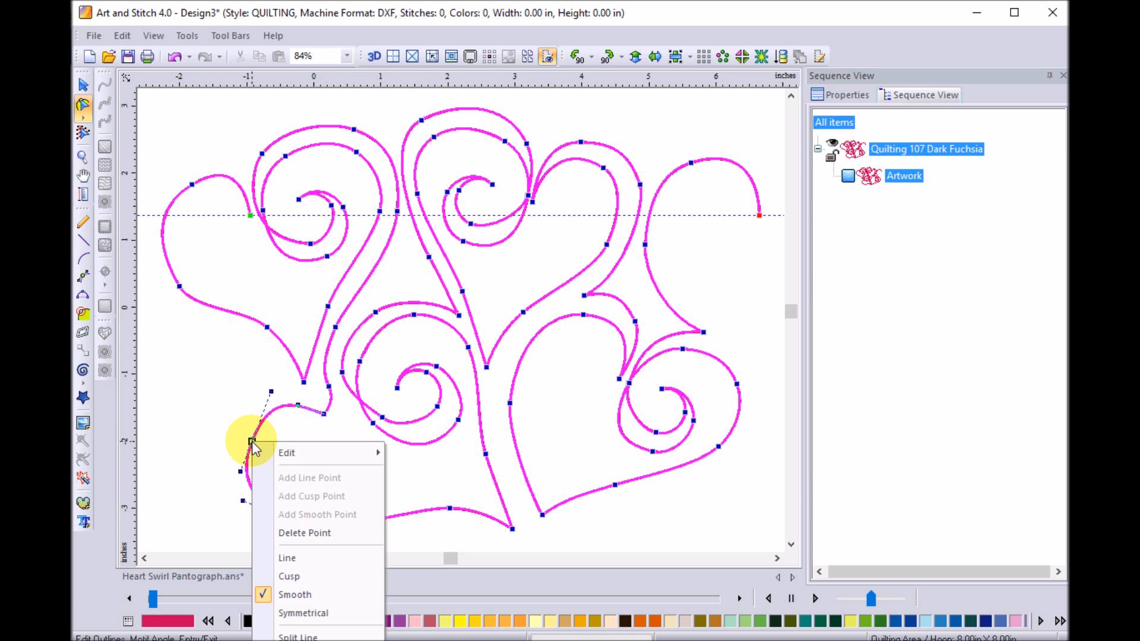
{"action": "left_click", "coordinate": [297, 594]}
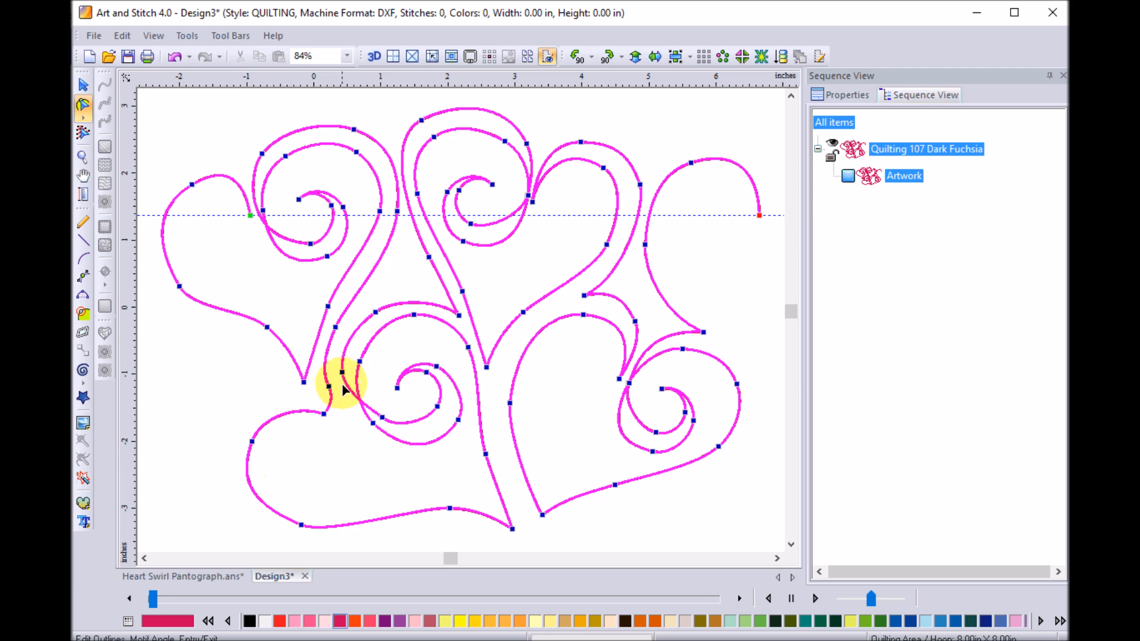
Reshape the line joining the lower-left heart's notch to the stem above with the curve handles, and finish the point editing
{"action": "left_click", "coordinate": [324, 409]}
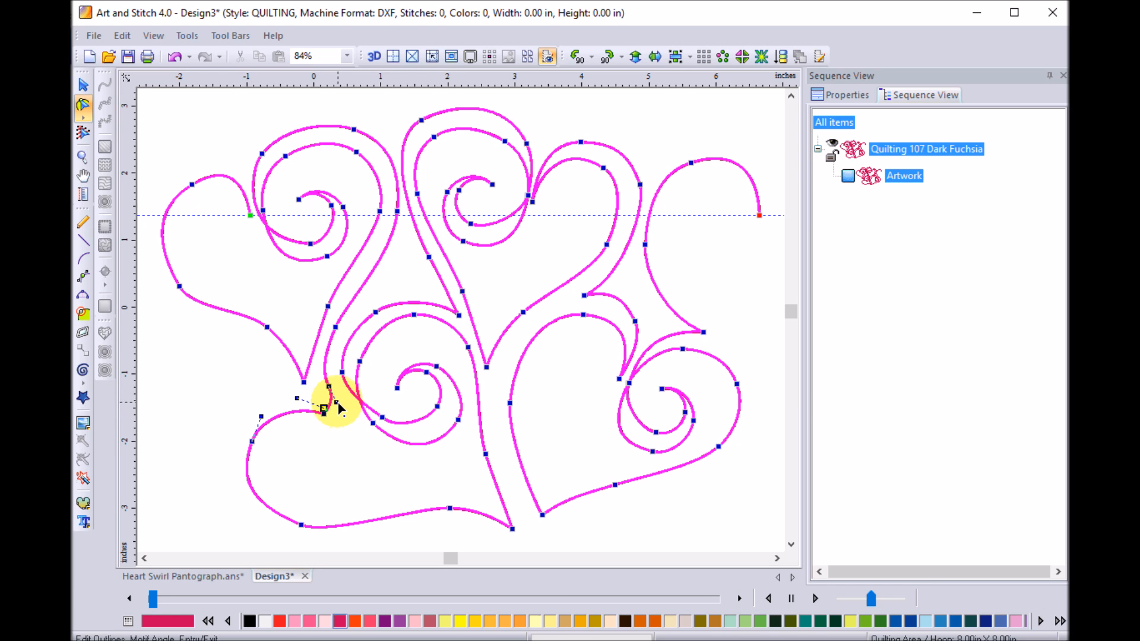
{"action": "mouse_move", "coordinate": [336, 403]}
{"action": "left_mouse_down"}
{"action": "mouse_move", "coordinate": [319, 392]}
{"action": "mouse_move", "coordinate": [328, 406]}
{"action": "left_mouse_up"}
{"action": "left_click", "coordinate": [745, 306]}
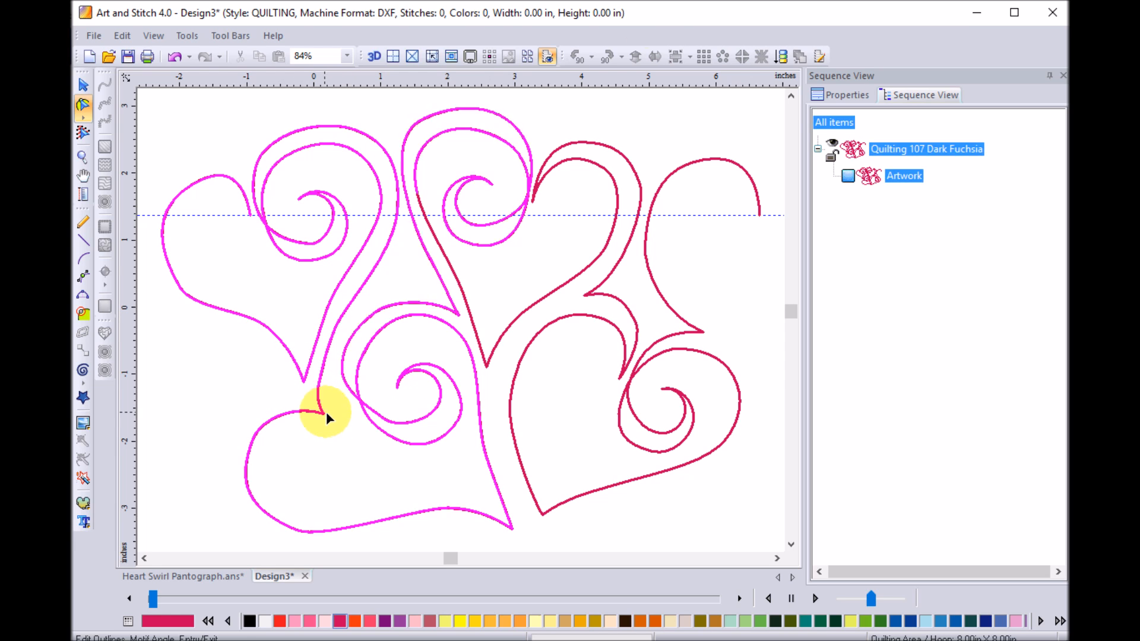
{"action": "left_click", "coordinate": [84, 86]}
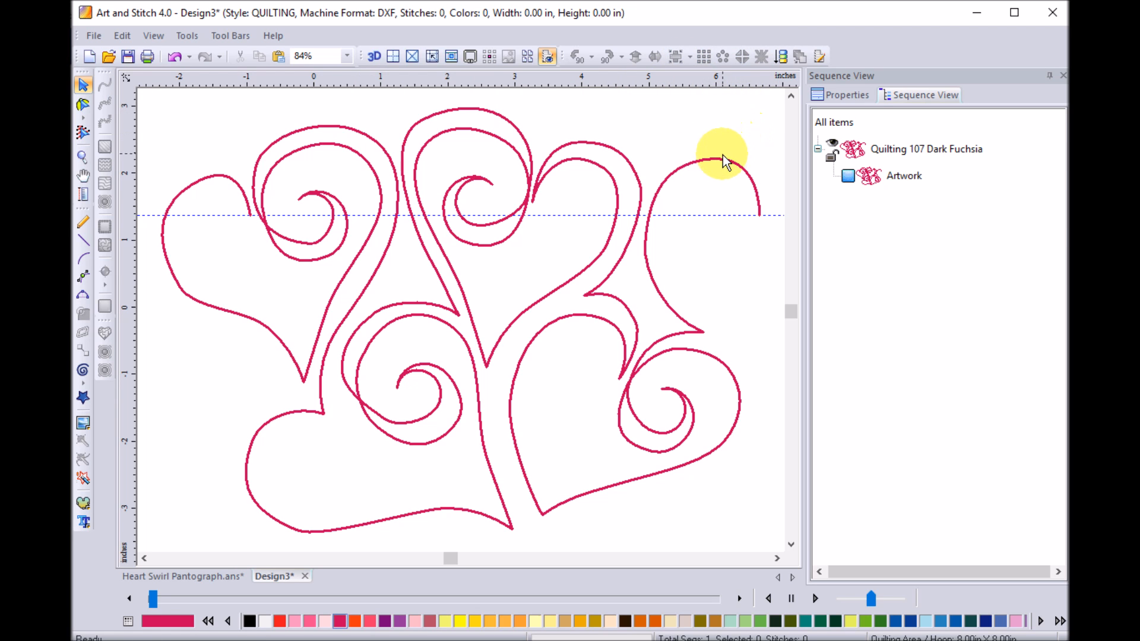
Set up a repeat of the artwork, four across, with distances of -1.3 in horizontally and -0.2 in vertically and every other row offset 50%
{"action": "left_click", "coordinate": [899, 176]}
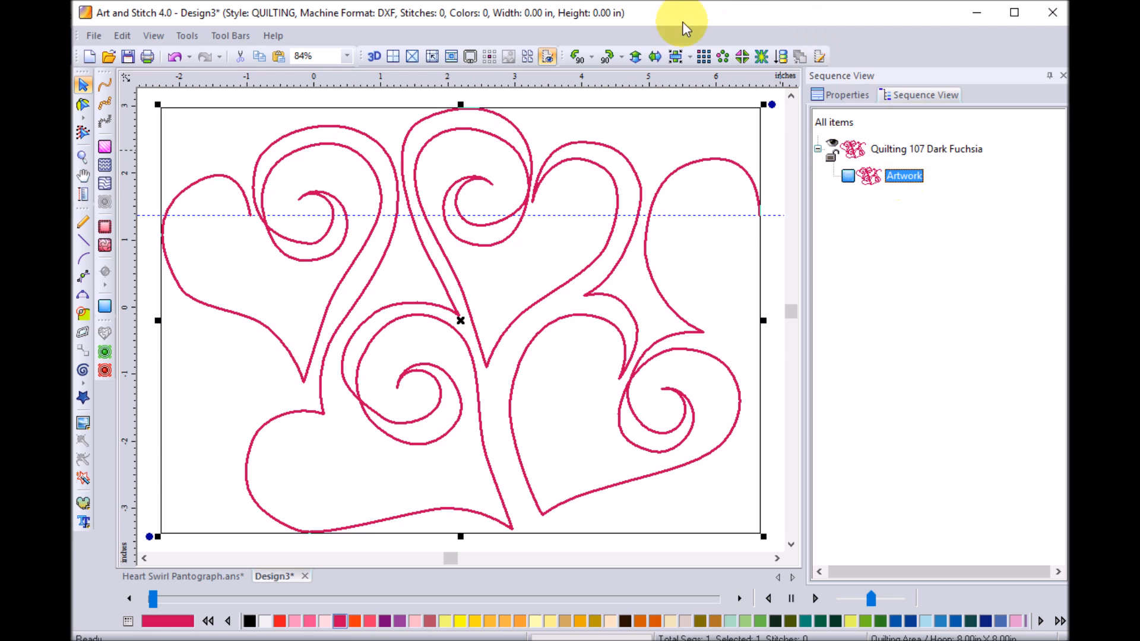
{"action": "left_click", "coordinate": [703, 56]}
{"action": "key", "text": "Tab"}
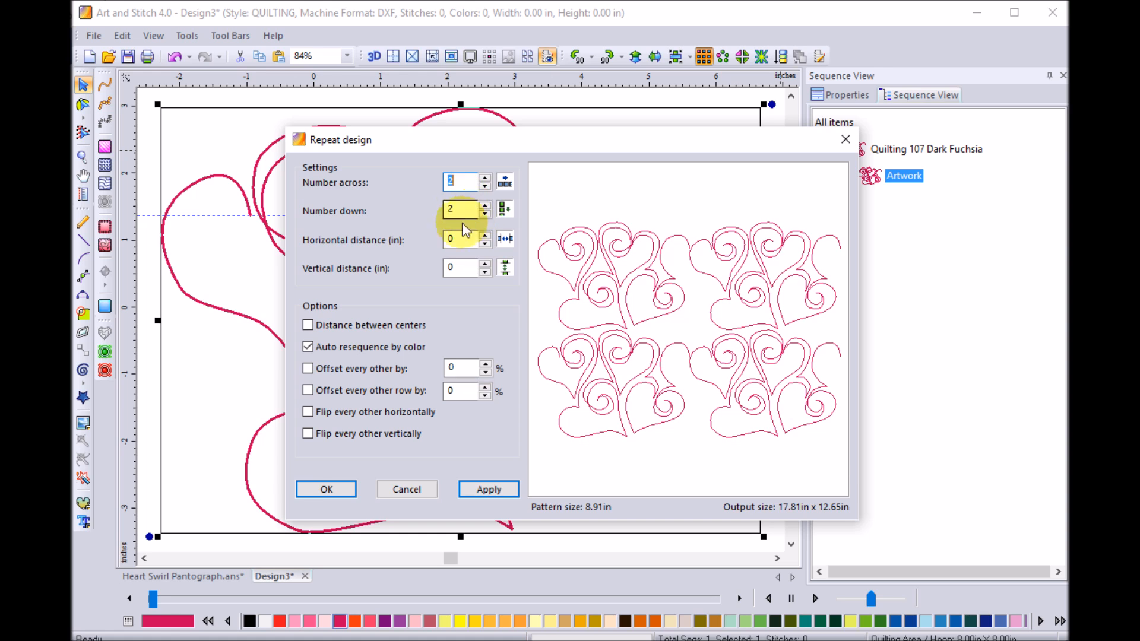
{"action": "key", "text": "Tab"}
{"action": "type", "text": "-1.3"}
{"action": "key", "text": "Tab"}
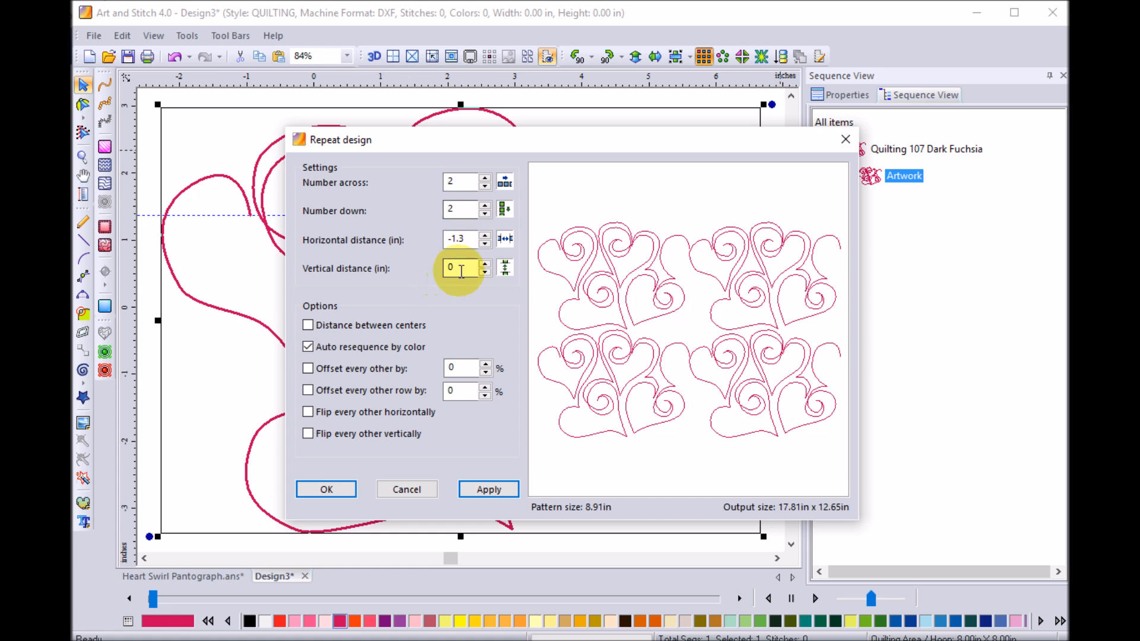
{"action": "type", "text": "-.2"}
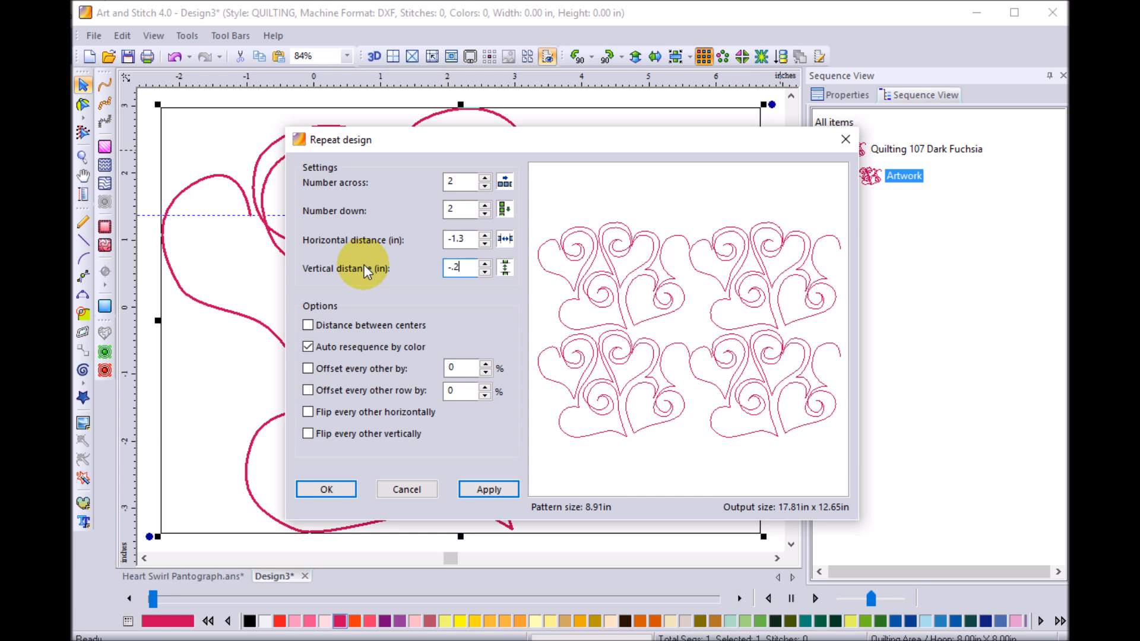
{"action": "left_click", "coordinate": [308, 390]}
{"action": "double_click", "coordinate": [454, 392]}
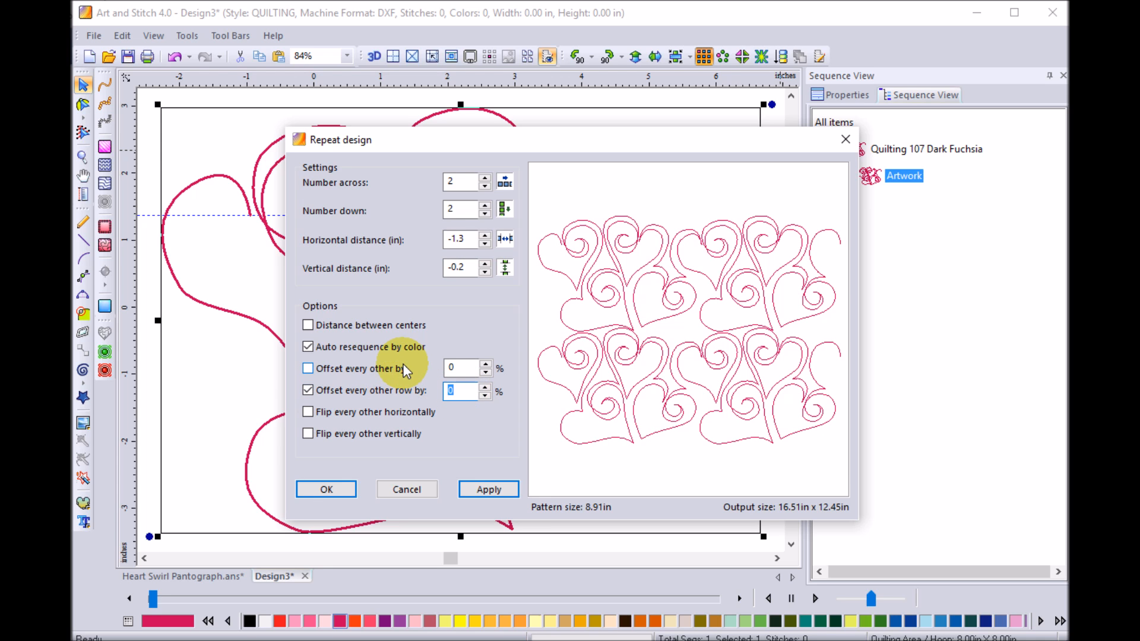
{"action": "left_click", "coordinate": [485, 491]}
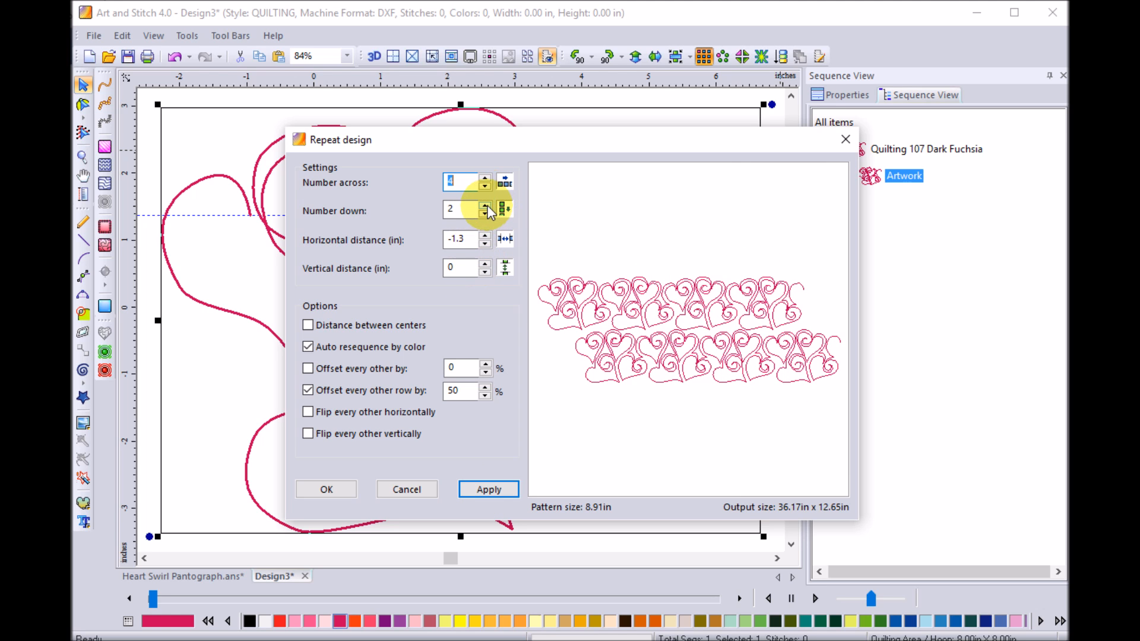
Set the repeat to four rows down with every other row offset by 40%, and create the copies
{"action": "left_click", "coordinate": [486, 205]}
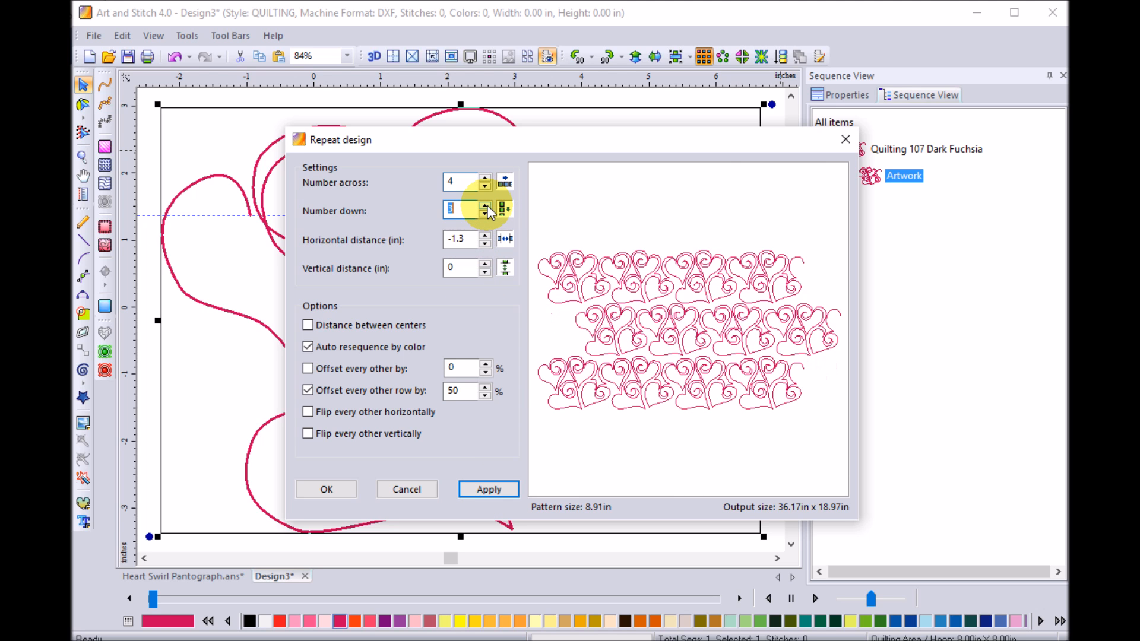
{"action": "left_click", "coordinate": [485, 205]}
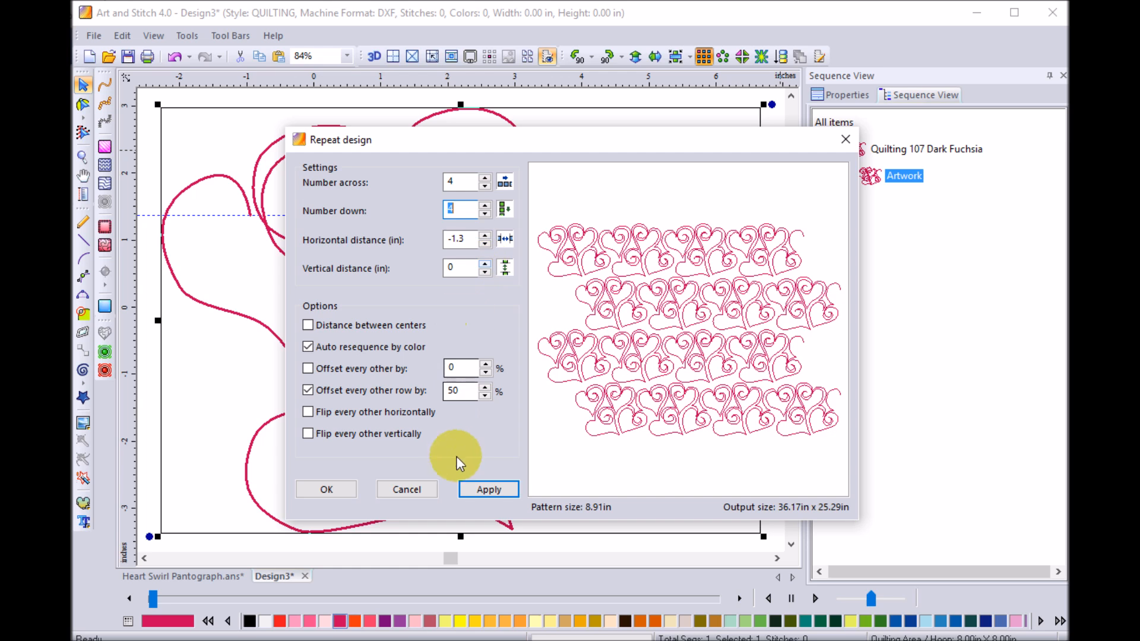
{"action": "double_click", "coordinate": [460, 391]}
{"action": "type", "text": "40"}
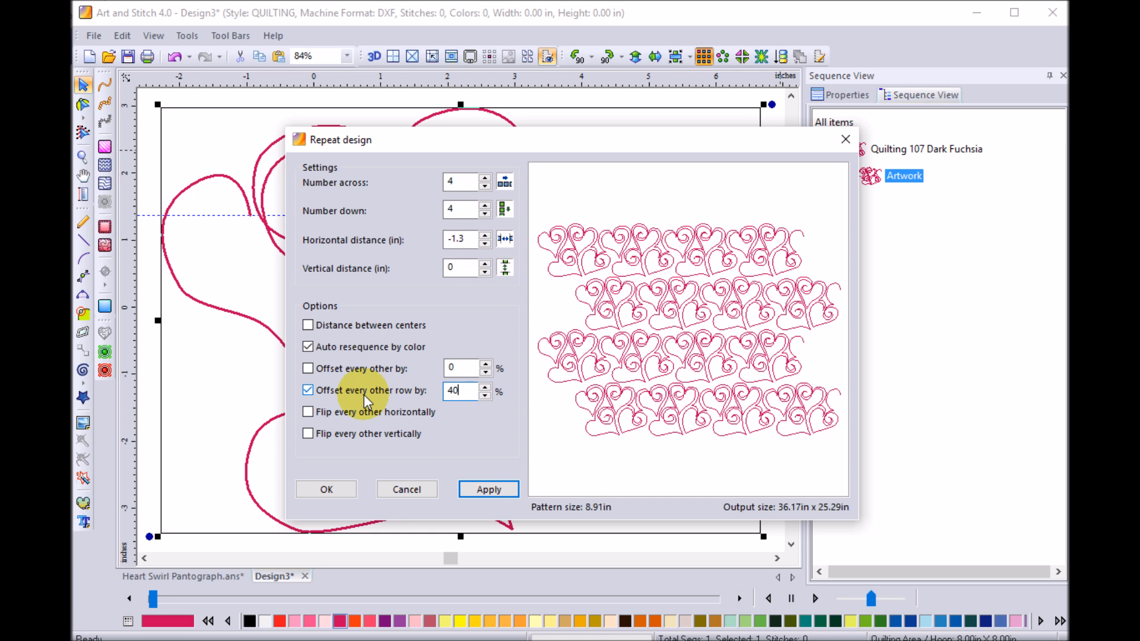
{"action": "left_click", "coordinate": [495, 489]}
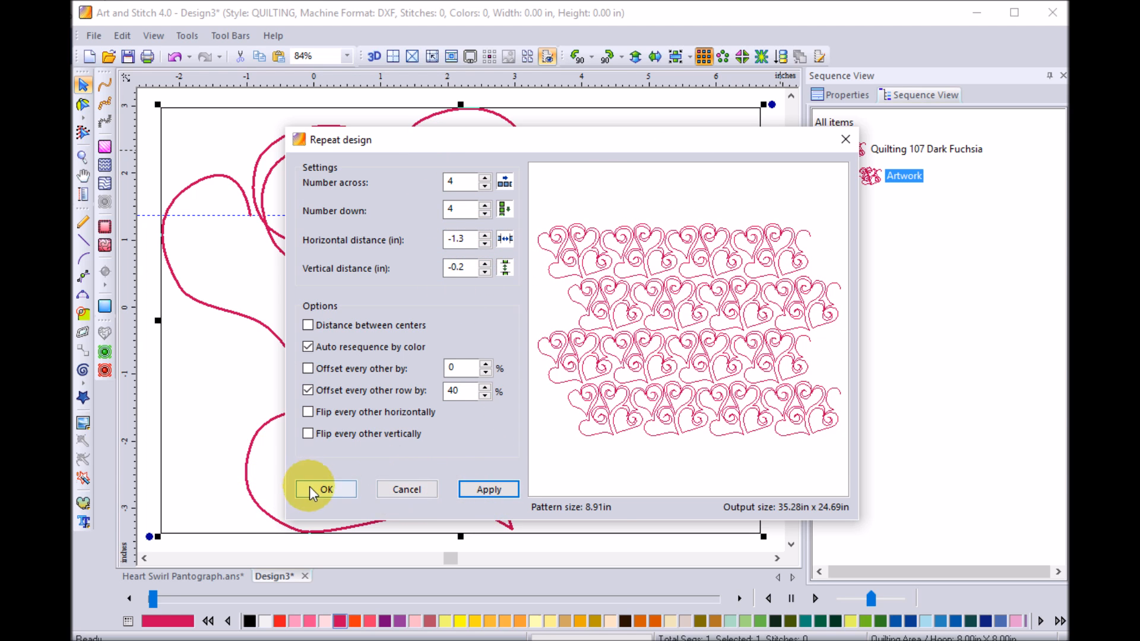
{"action": "left_click", "coordinate": [333, 490]}
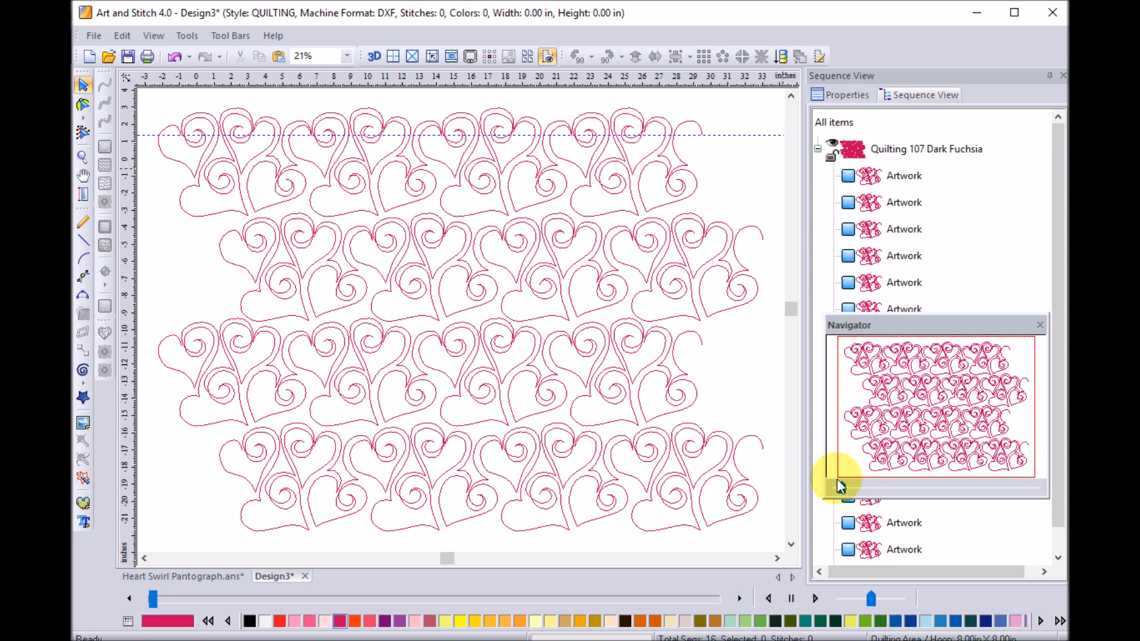
Examine up close how the offset rows fit together, and delete all the repeated copies, keeping only the first artwork
{"action": "left_click_drag", "start_coordinate": [840, 485], "coordinate": [850, 489]}
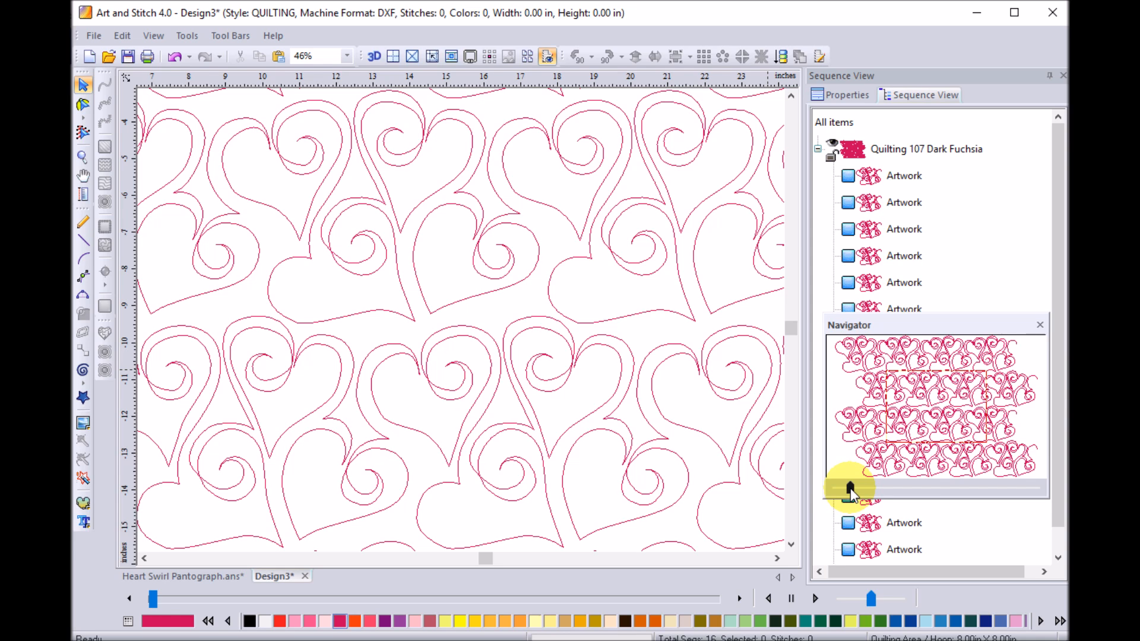
{"action": "left_click", "coordinate": [908, 205]}
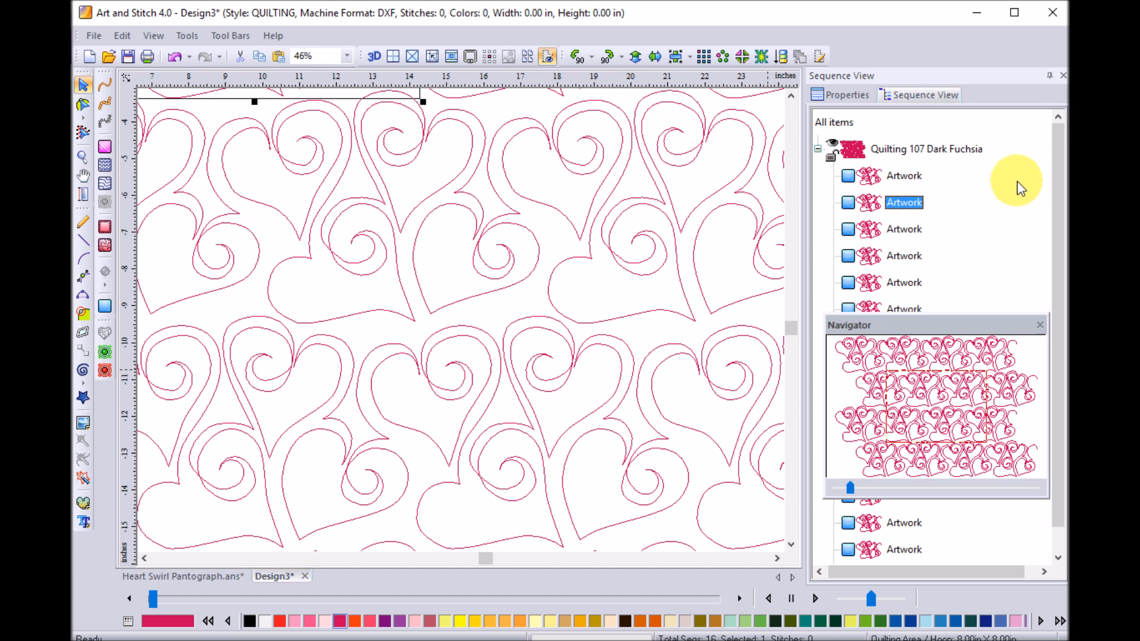
{"action": "left_click", "coordinate": [1039, 325]}
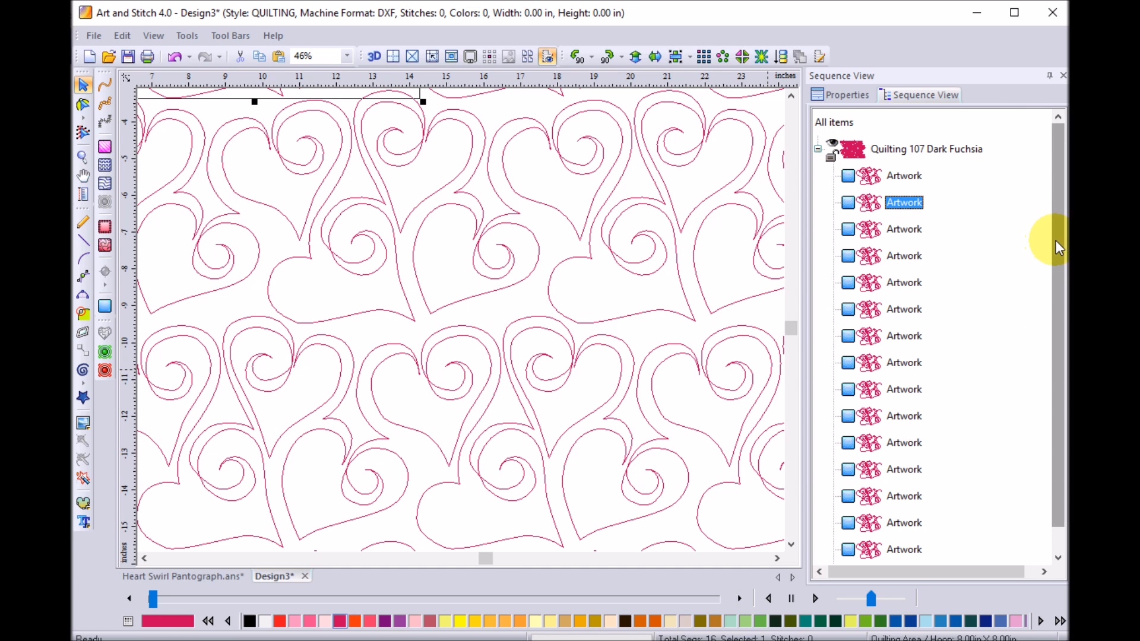
{"action": "left_click_drag", "start_coordinate": [1055, 241], "coordinate": [1059, 446]}
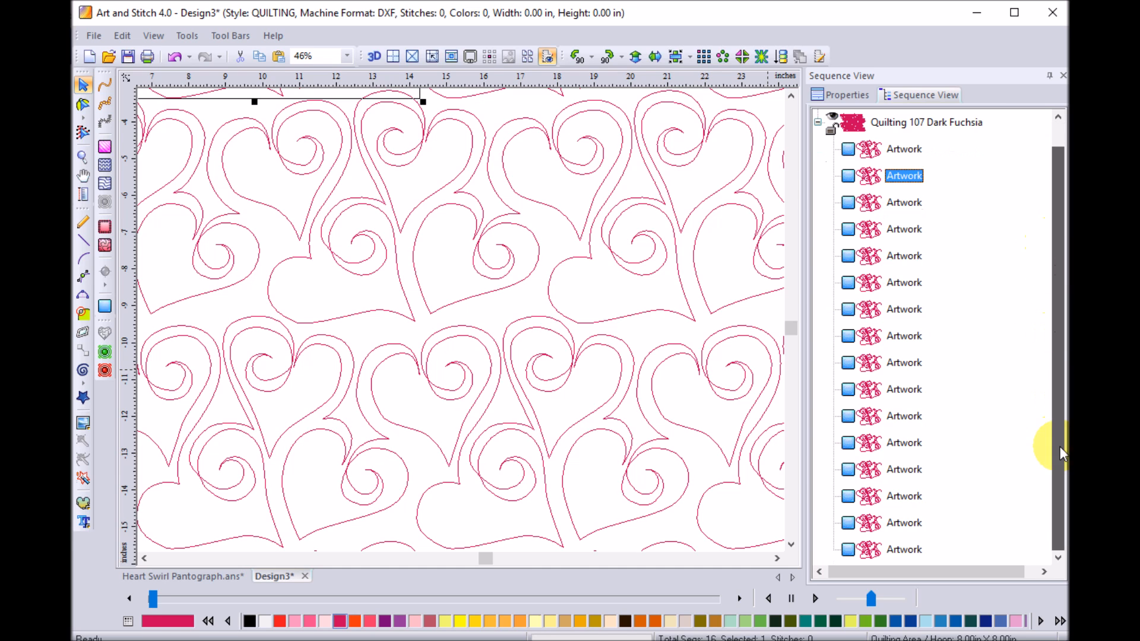
{"action": "left_click", "coordinate": [903, 549], "text": "shift"}
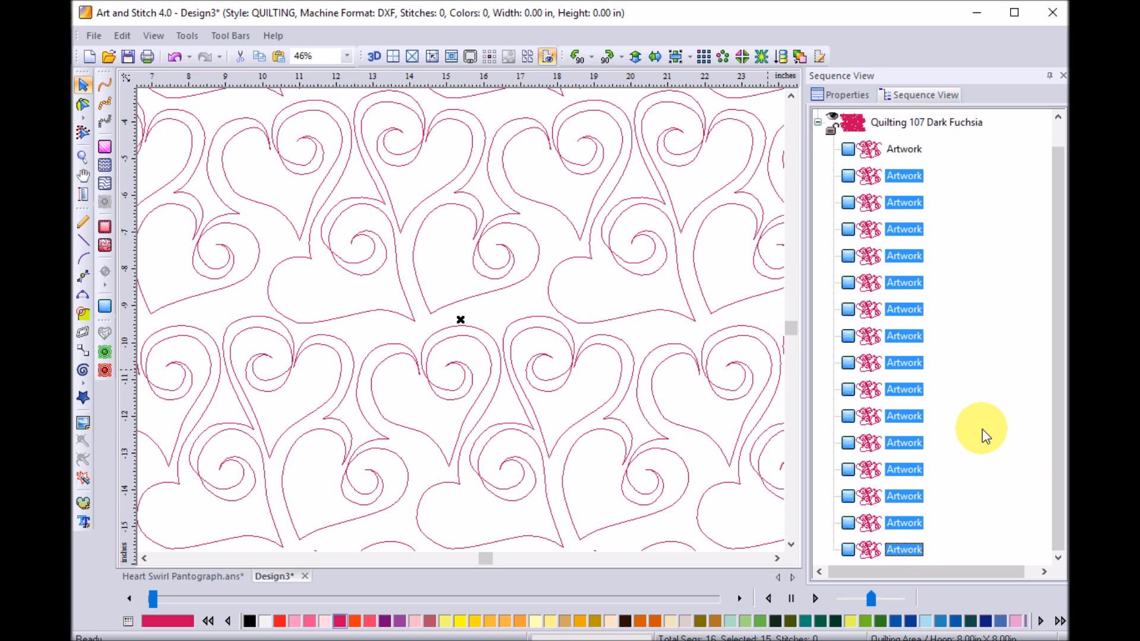
{"action": "key", "text": "Delete"}
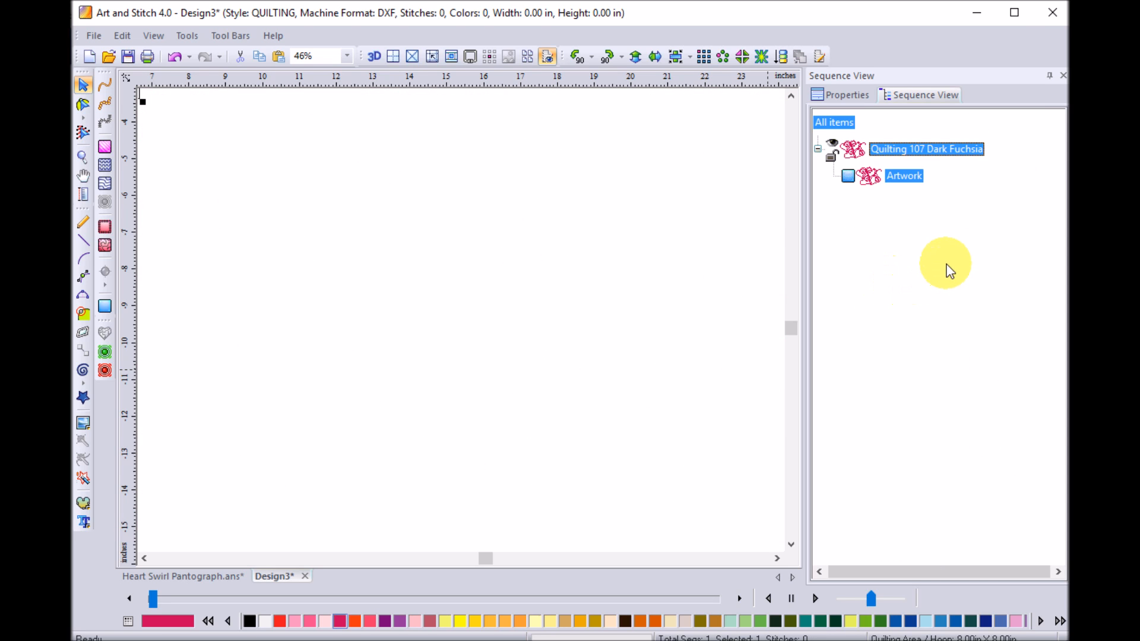
Scale the remaining artwork to a height of 12 in while maintaining its aspect ratio
{"action": "left_click", "coordinate": [124, 77]}
{"action": "left_click", "coordinate": [851, 95]}
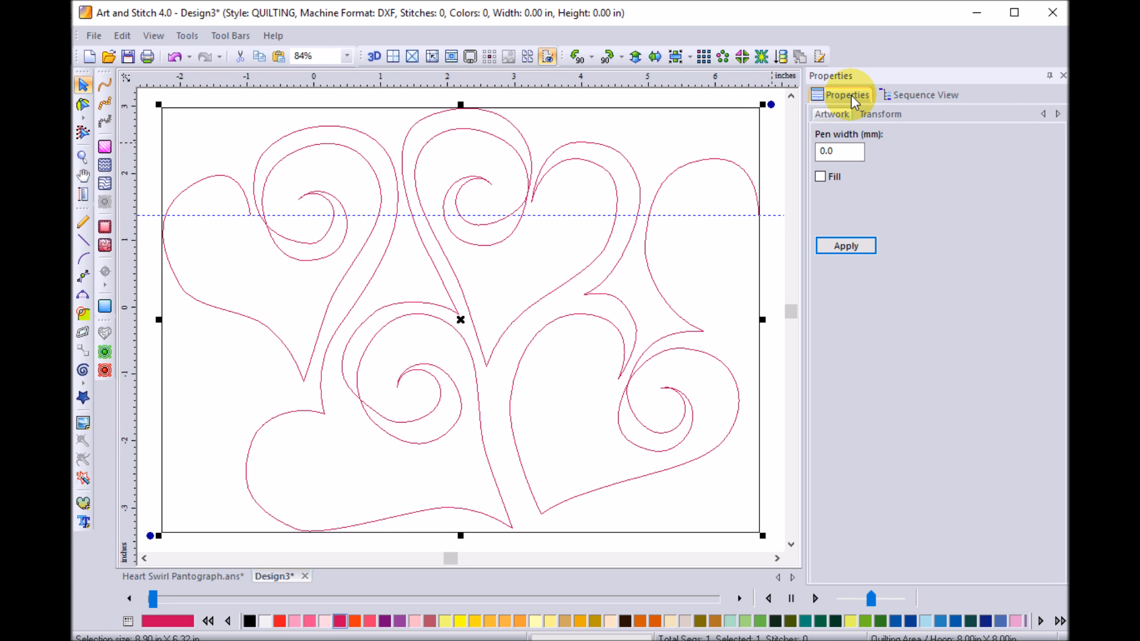
{"action": "left_click", "coordinate": [891, 115]}
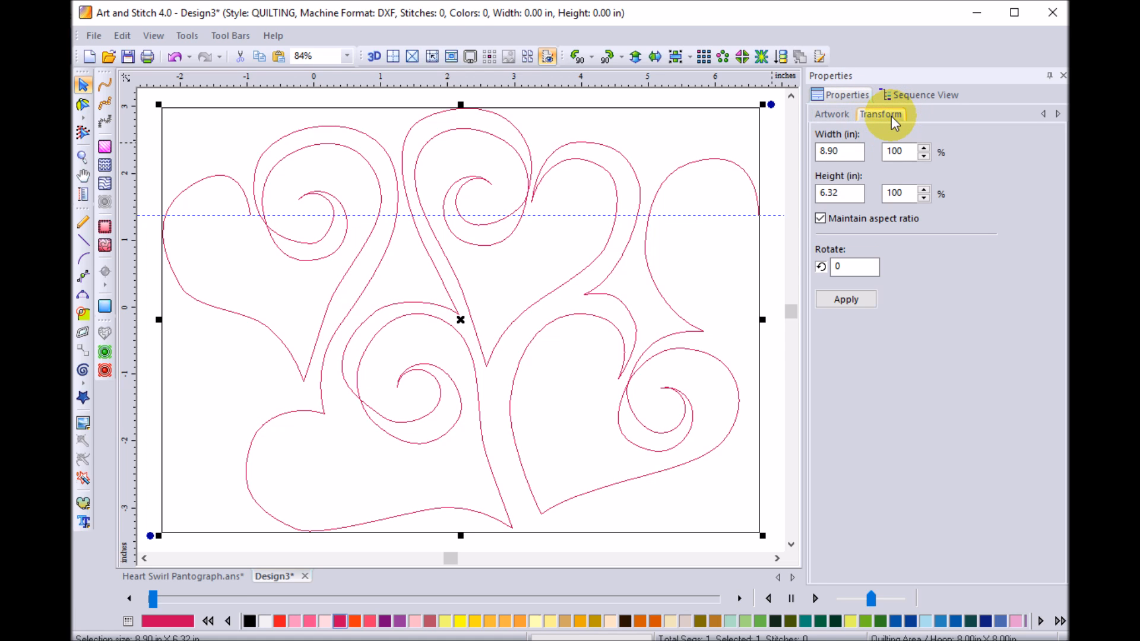
{"action": "double_click", "coordinate": [851, 192]}
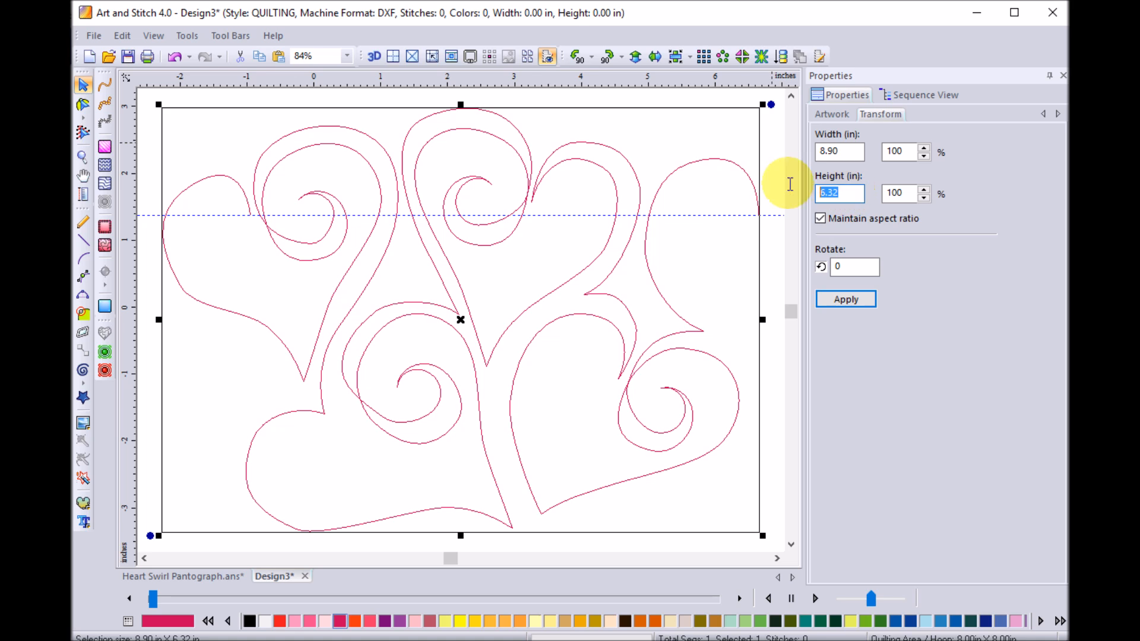
{"action": "type", "text": "12"}
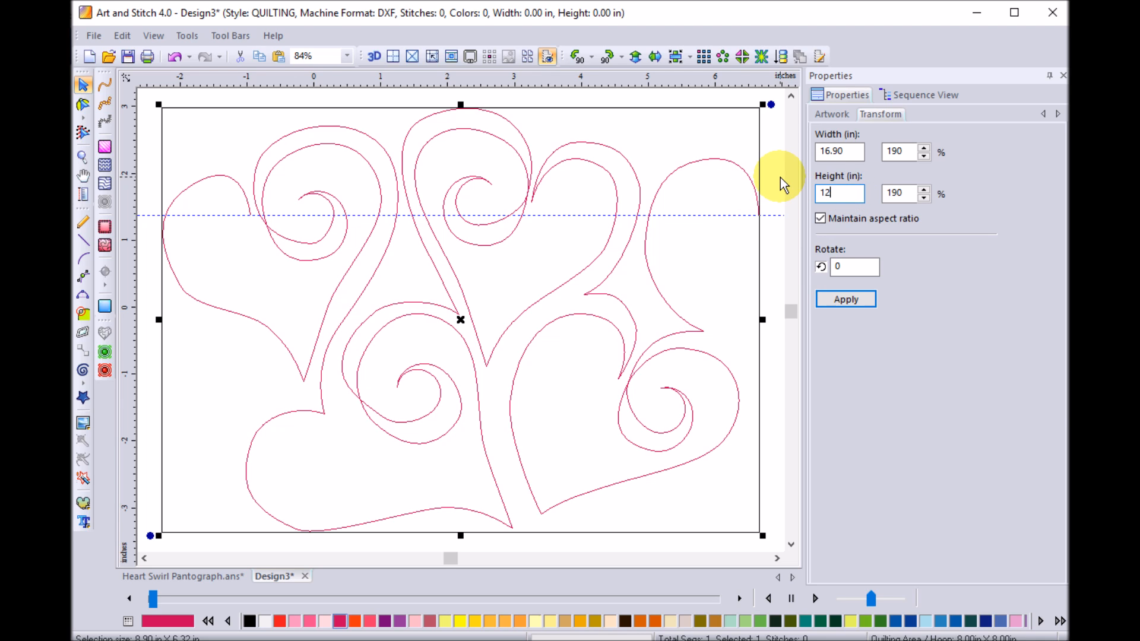
{"action": "left_click", "coordinate": [852, 299]}
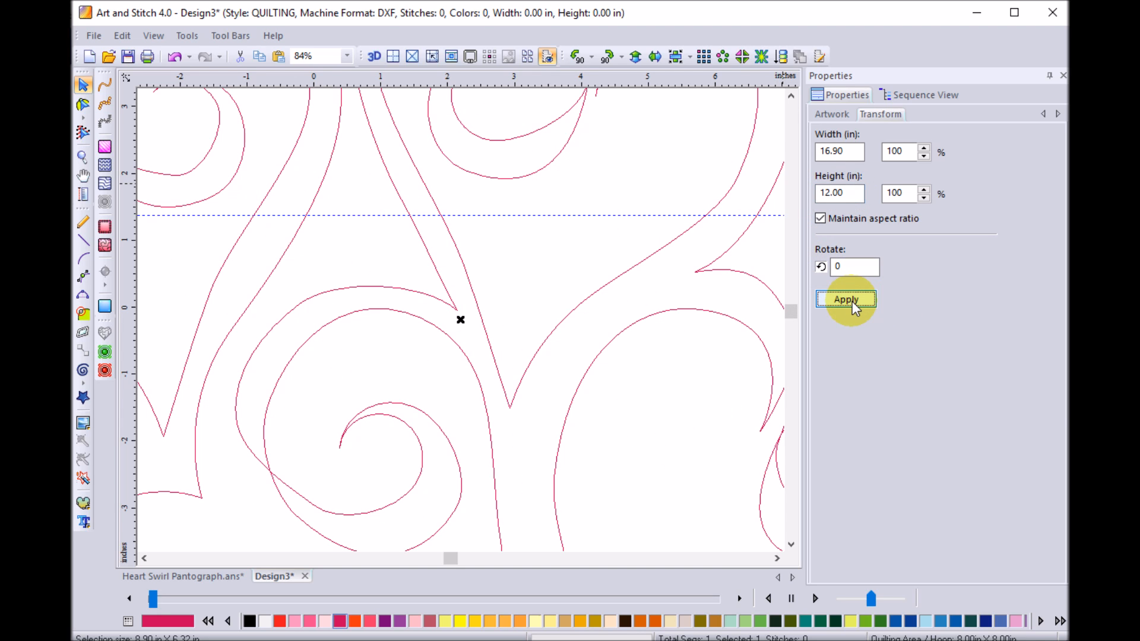
Remove the guidelines from the workspace, deselect the artwork and fit the whole design in view
{"action": "right_click", "coordinate": [606, 77]}
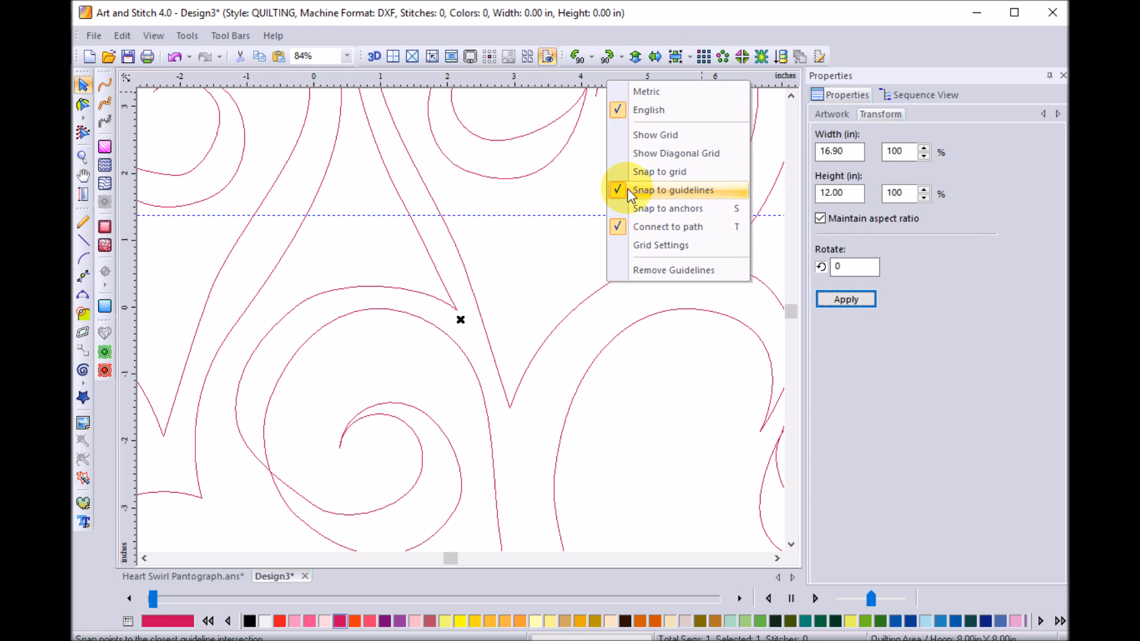
{"action": "left_click", "coordinate": [687, 270]}
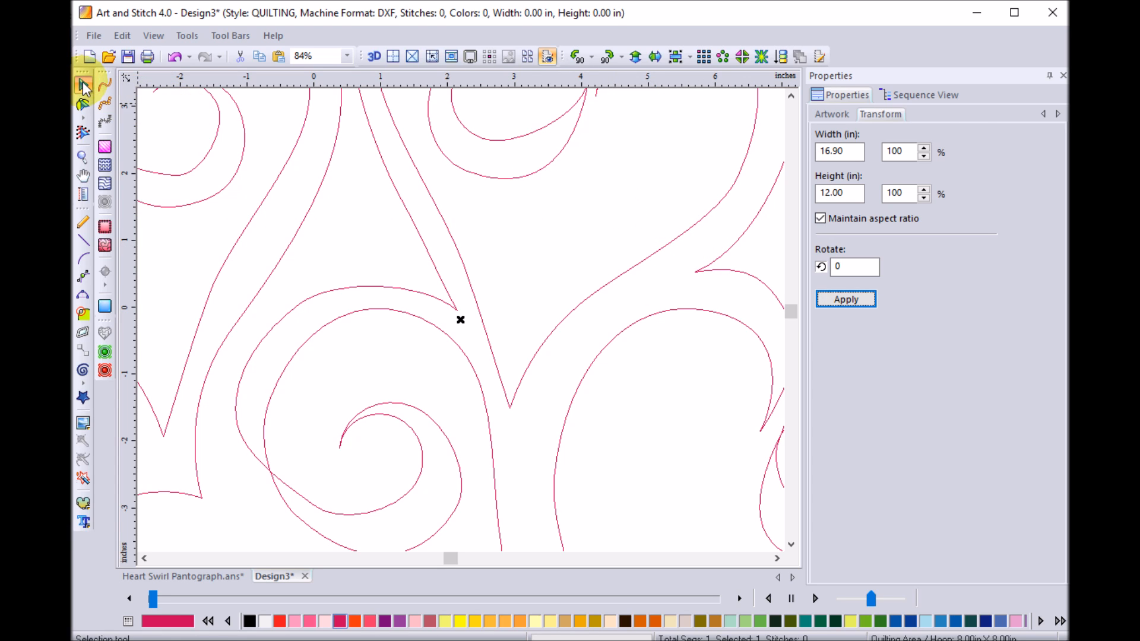
{"action": "left_click", "coordinate": [641, 226]}
{"action": "key", "text": "F4"}
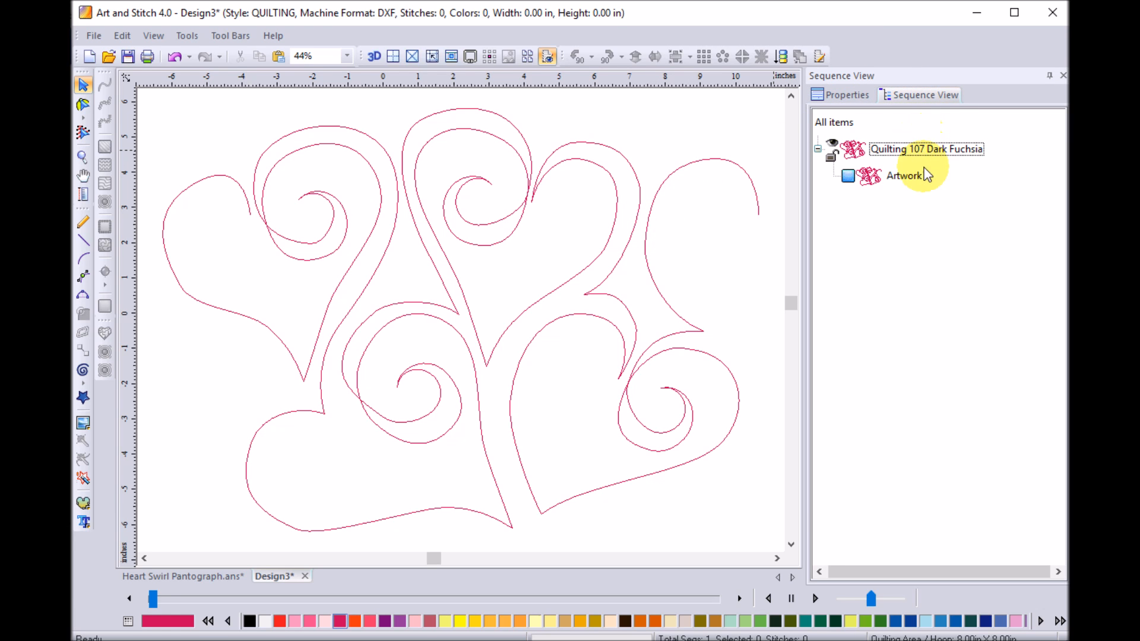
Convert the heart artwork to running stitches, and play the stitch-out simulation at a faster speed
{"action": "left_click", "coordinate": [903, 176]}
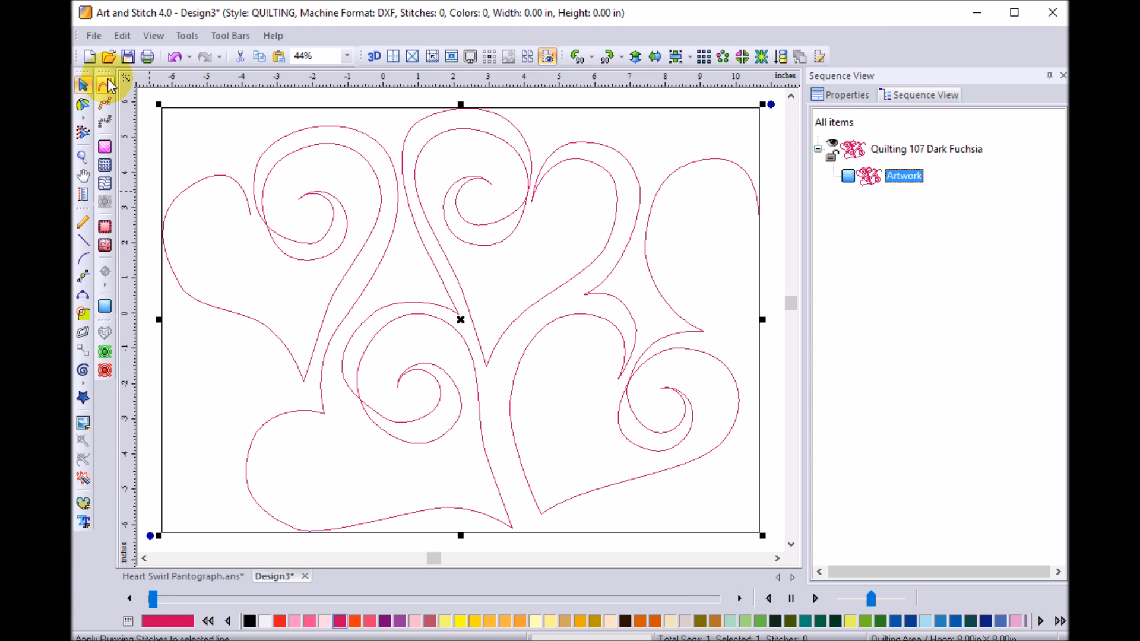
{"action": "left_click", "coordinate": [105, 84]}
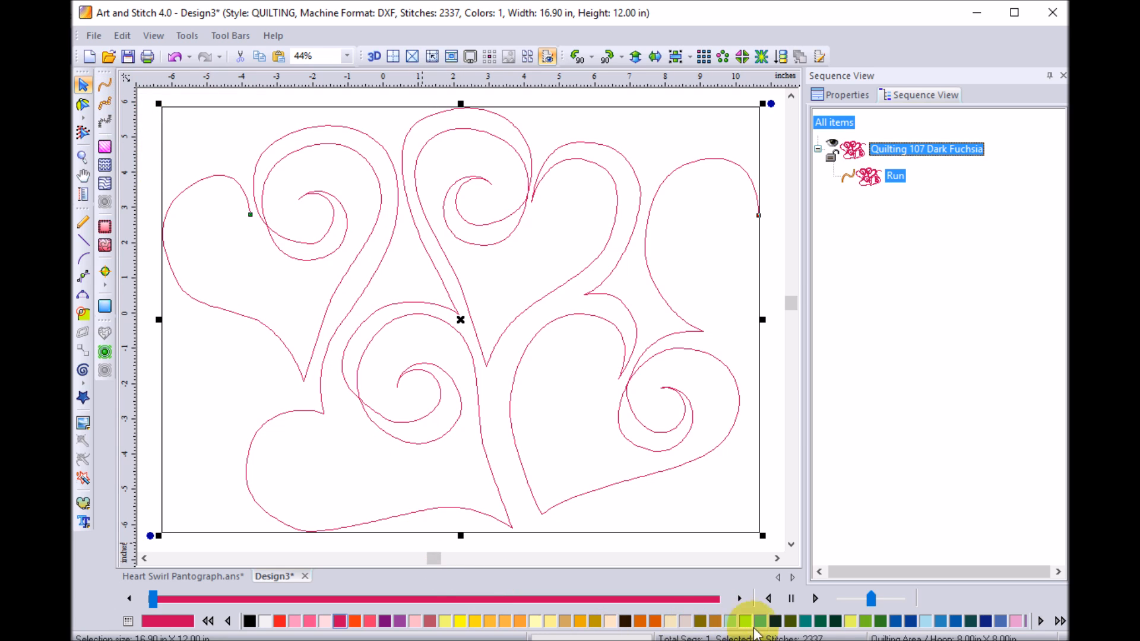
{"action": "left_click", "coordinate": [789, 597]}
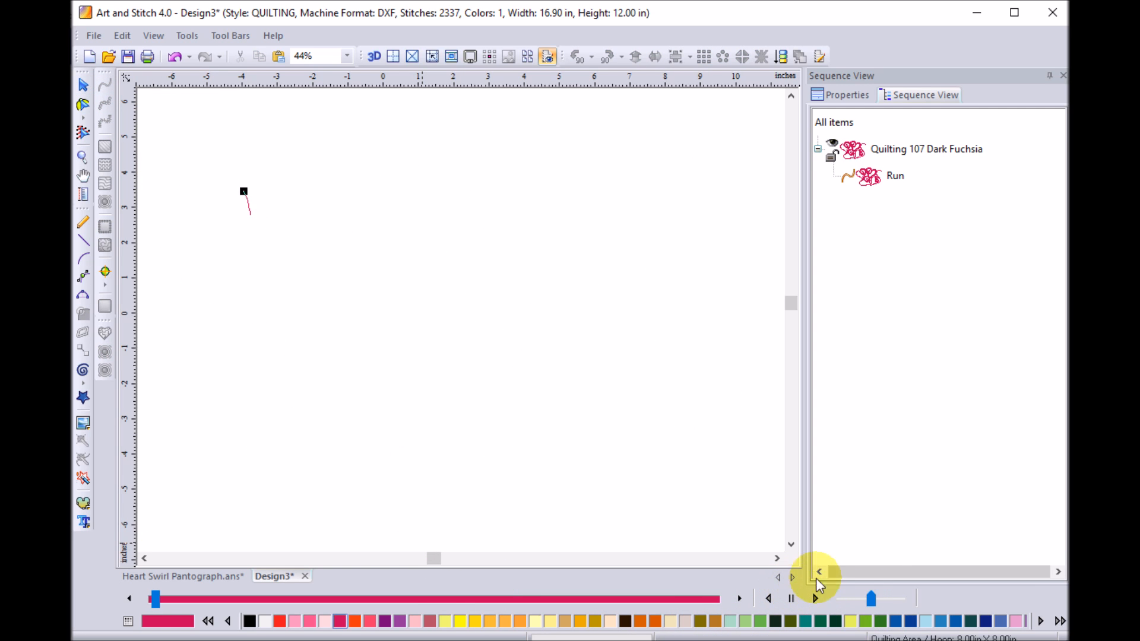
{"action": "left_click_drag", "start_coordinate": [872, 601], "coordinate": [909, 600]}
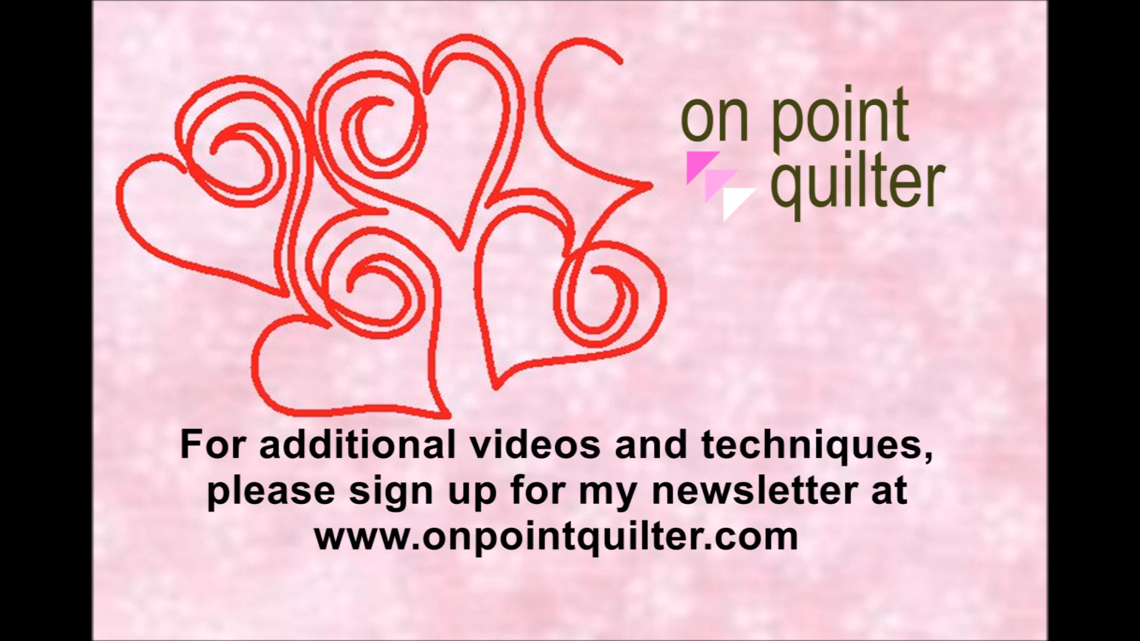